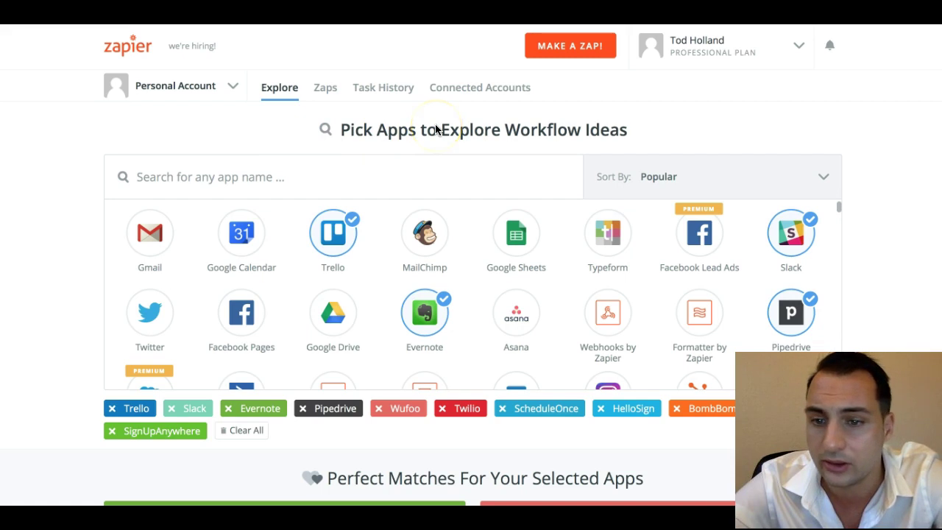
- Scroll through the selected apps on Zapier's Explore page
{"action": "scroll", "coordinate": [529, 294], "scroll_direction": "down", "scroll_amount": 5}
{"action": "scroll", "coordinate": [529, 294], "scroll_direction": "up", "scroll_amount": 5}
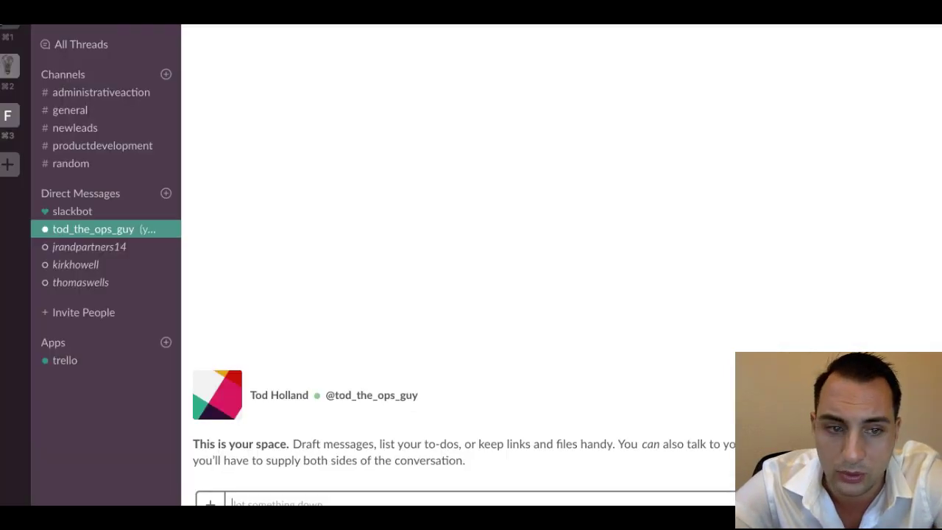
- Open #newleads, then switch to the workspace holding #listingboosterleads
{"action": "left_click", "coordinate": [75, 129]}
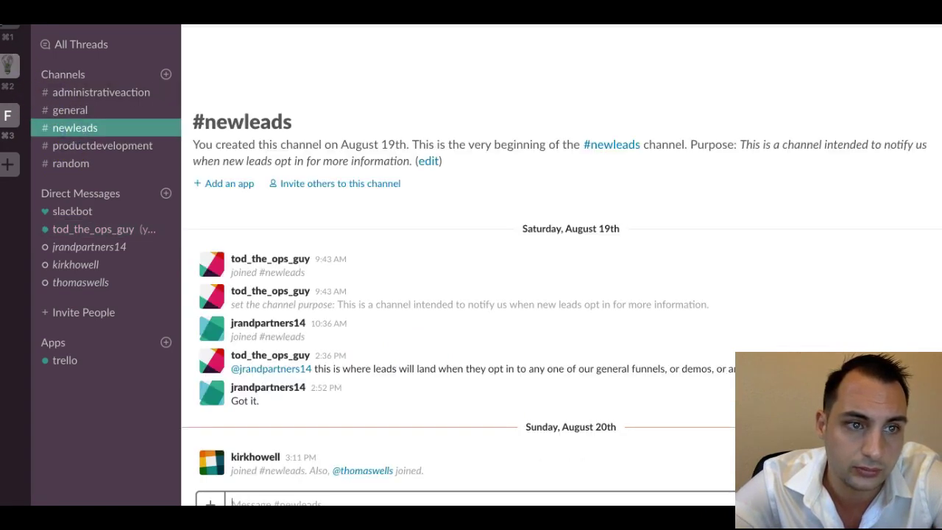
{"action": "left_click", "coordinate": [8, 22]}
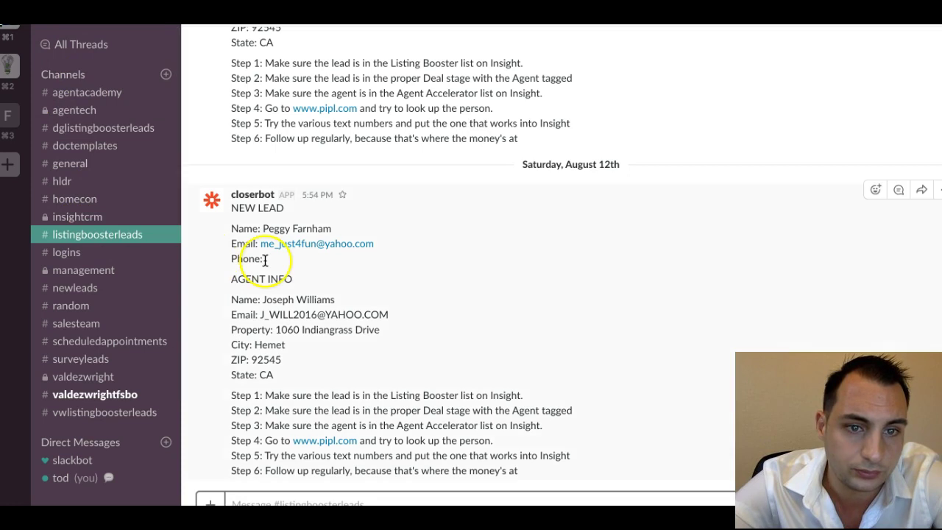
{"action": "scroll", "coordinate": [265, 259], "scroll_direction": "up", "scroll_amount": 1}
{"action": "scroll", "coordinate": [265, 260], "scroll_direction": "down", "scroll_amount": 1}
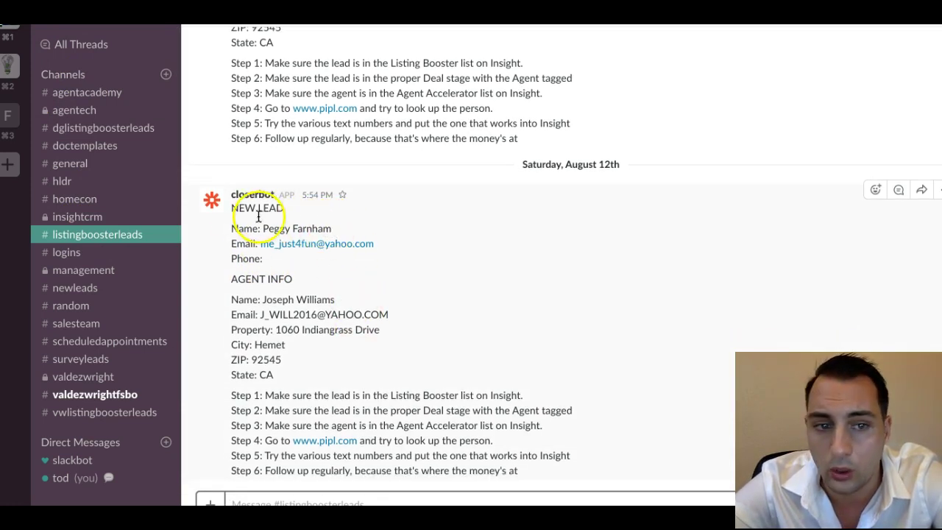
- Highlight the lead's name and email, the agent info, and follow-up steps 1–5
{"action": "left_click_drag", "start_coordinate": [240, 207], "coordinate": [248, 261]}
{"action": "left_click", "coordinate": [301, 283]}
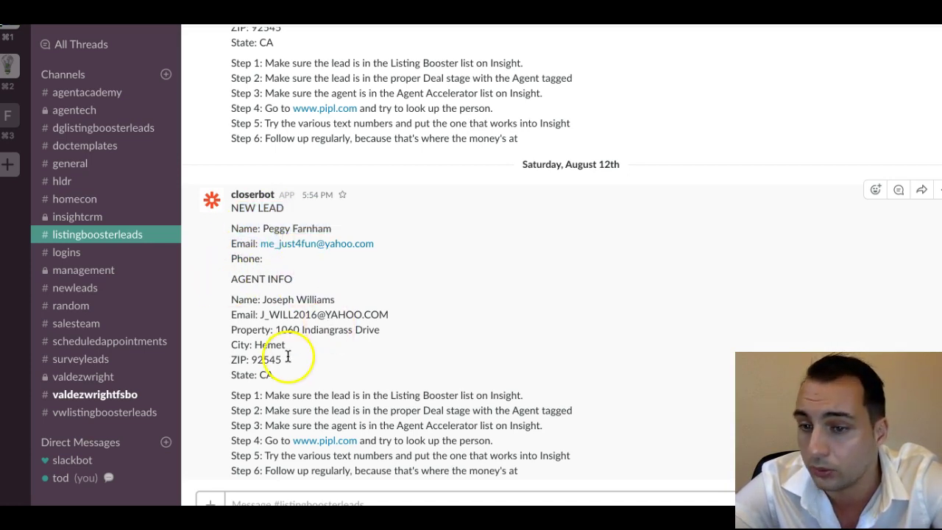
{"action": "left_click_drag", "start_coordinate": [278, 374], "coordinate": [235, 301]}
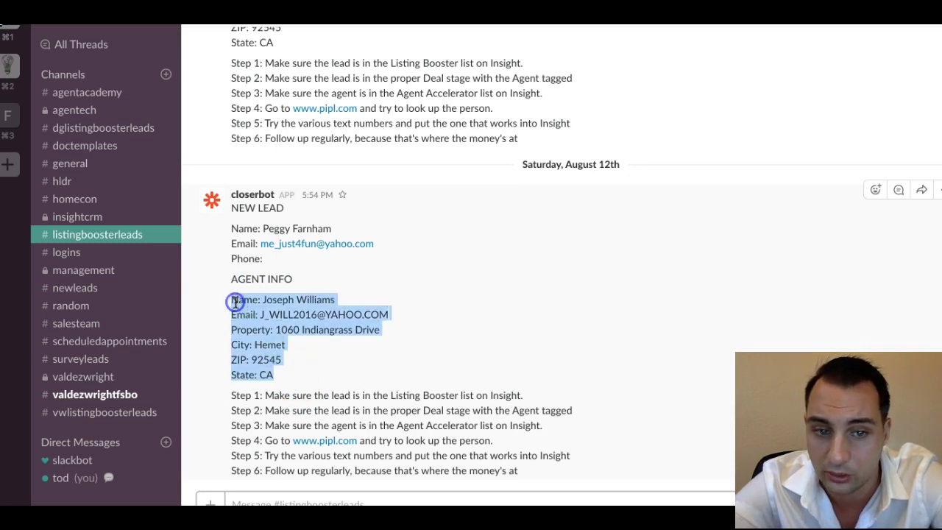
{"action": "left_click", "coordinate": [358, 368]}
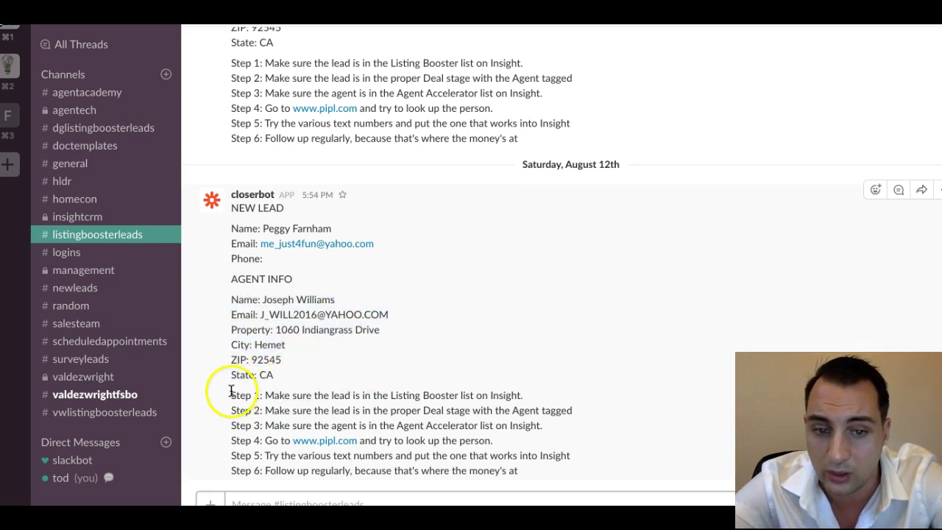
{"action": "left_click_drag", "start_coordinate": [231, 395], "coordinate": [523, 469]}
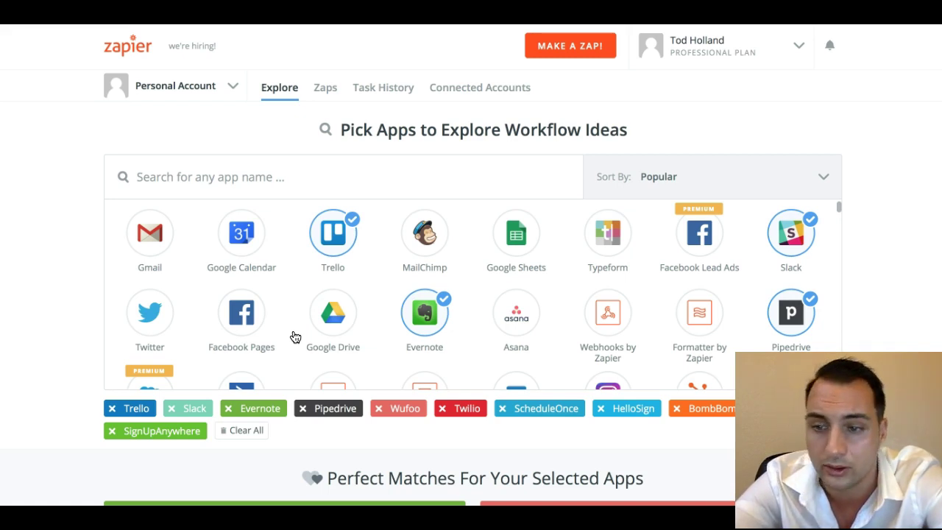
- Select Typeform, then create a new zap named 'Demo Schedule To Trello, Slack'
{"action": "left_click", "coordinate": [600, 239]}
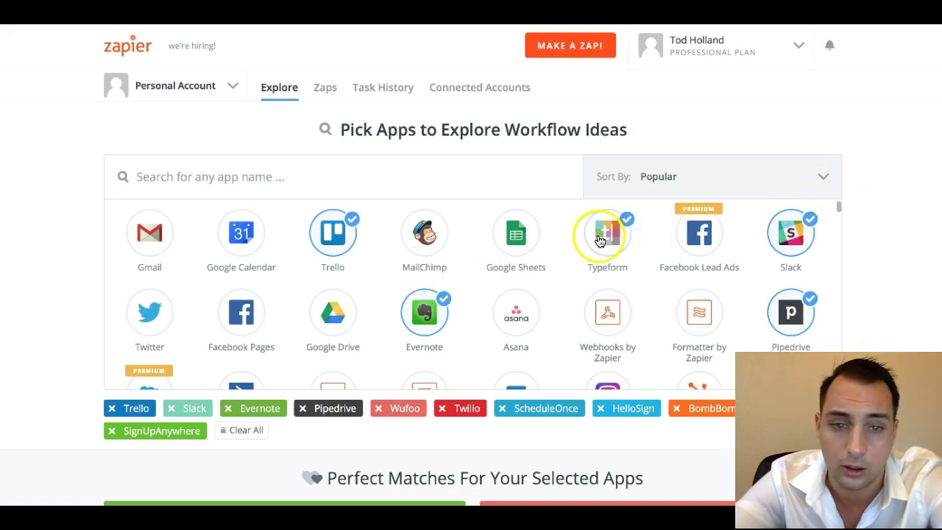
{"action": "left_click", "coordinate": [542, 56]}
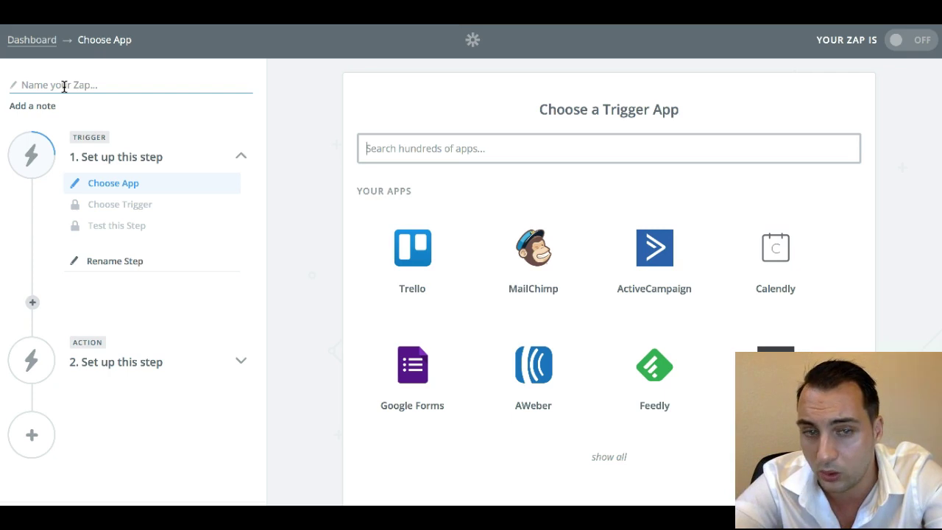
{"action": "left_click", "coordinate": [64, 86]}
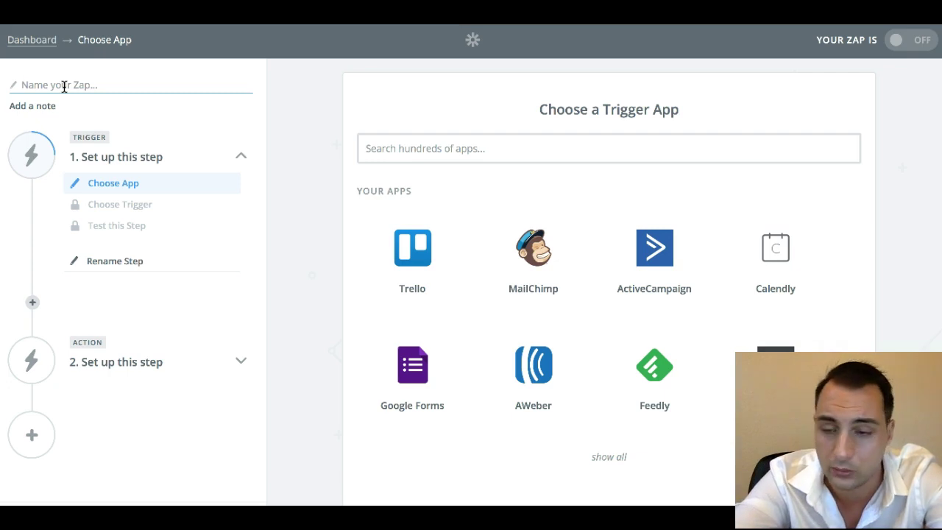
{"action": "type", "text": "Demo Schedule To Trello, S"}
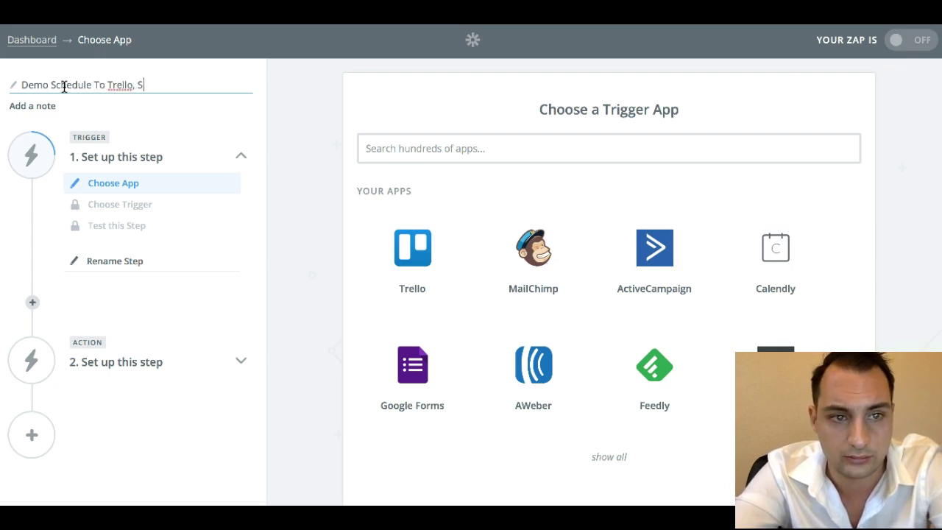
{"action": "type", "text": "alc"}
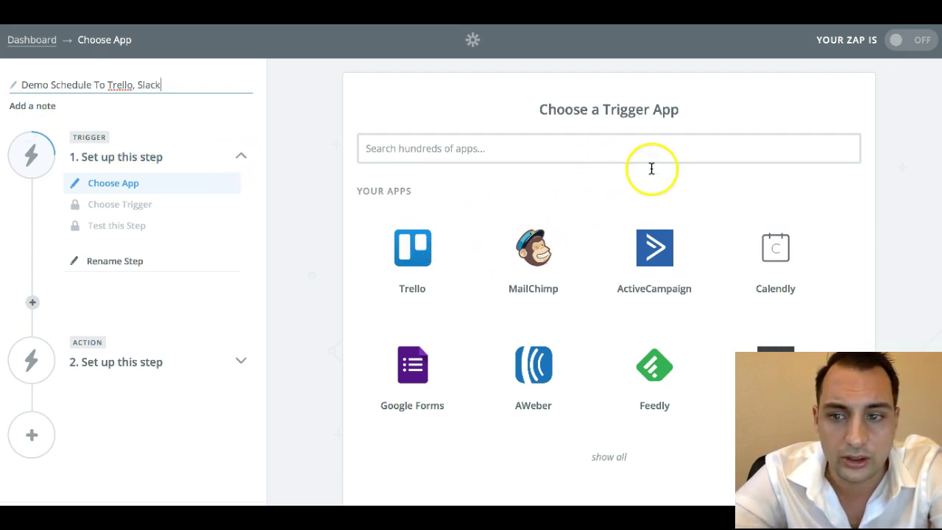
{"action": "left_click", "coordinate": [88, 137]}
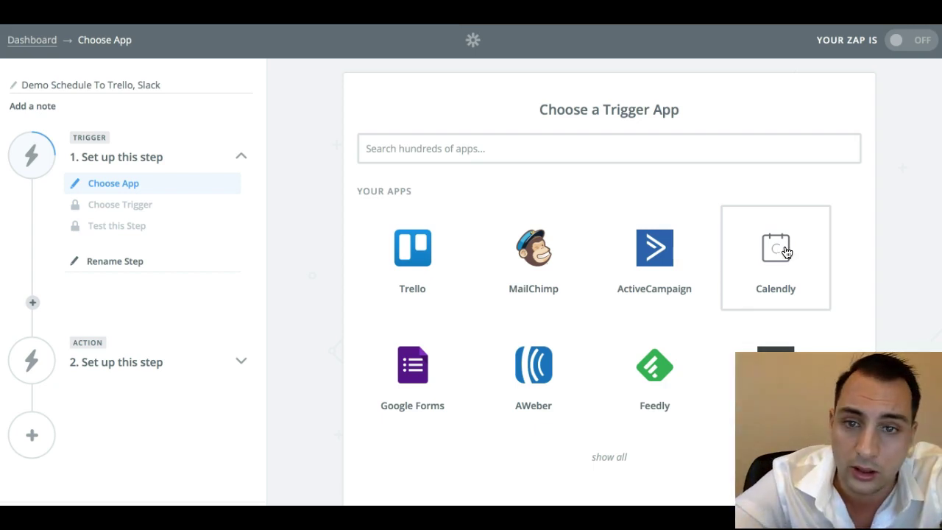
- Set Calendly as the trigger app with the Invitee Created event and save
{"action": "left_click", "coordinate": [785, 251]}
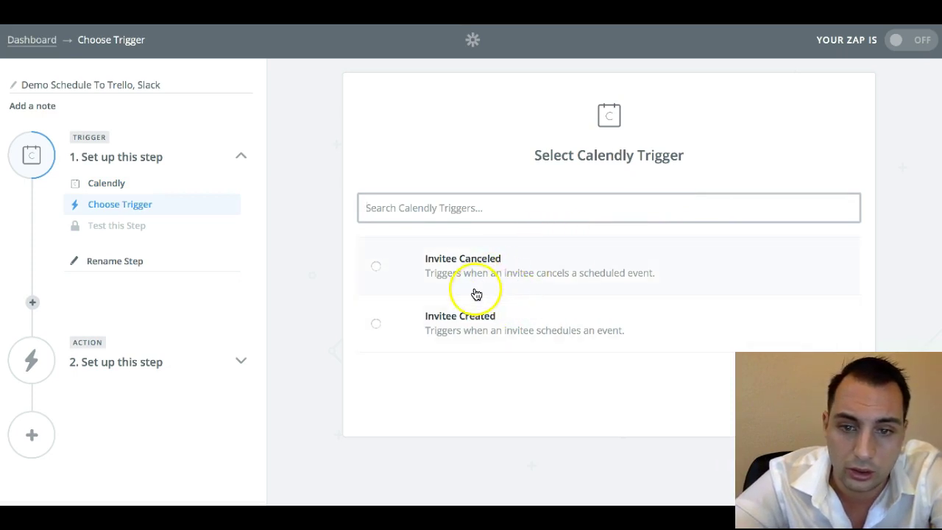
{"action": "left_click", "coordinate": [455, 321]}
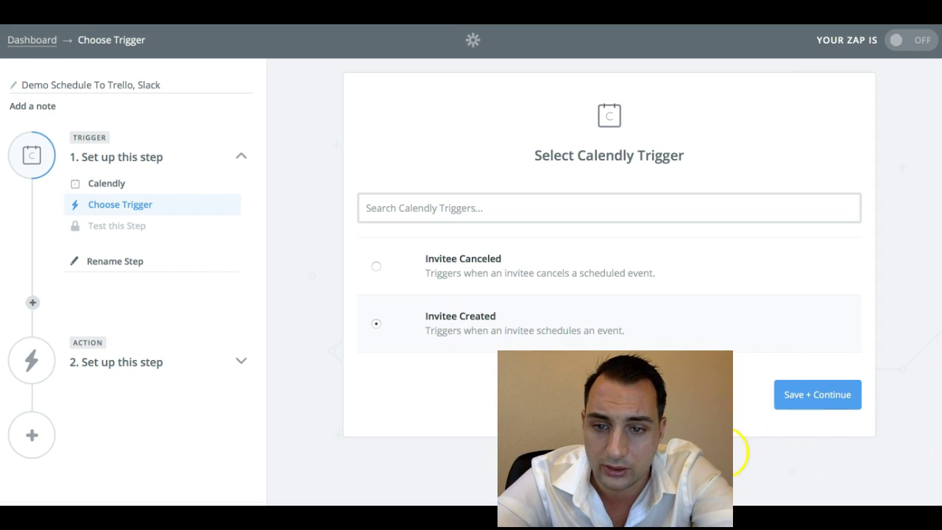
{"action": "left_click", "coordinate": [804, 398]}
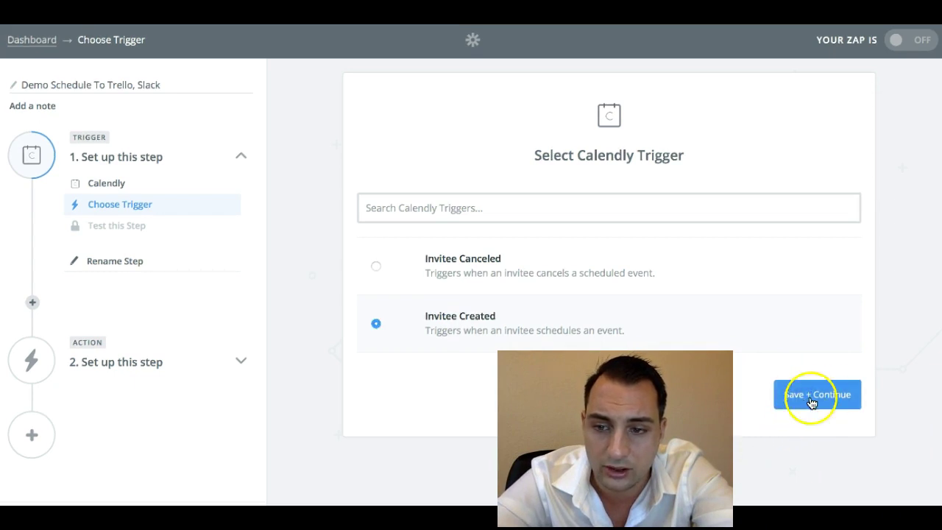
{"action": "left_click", "coordinate": [829, 392]}
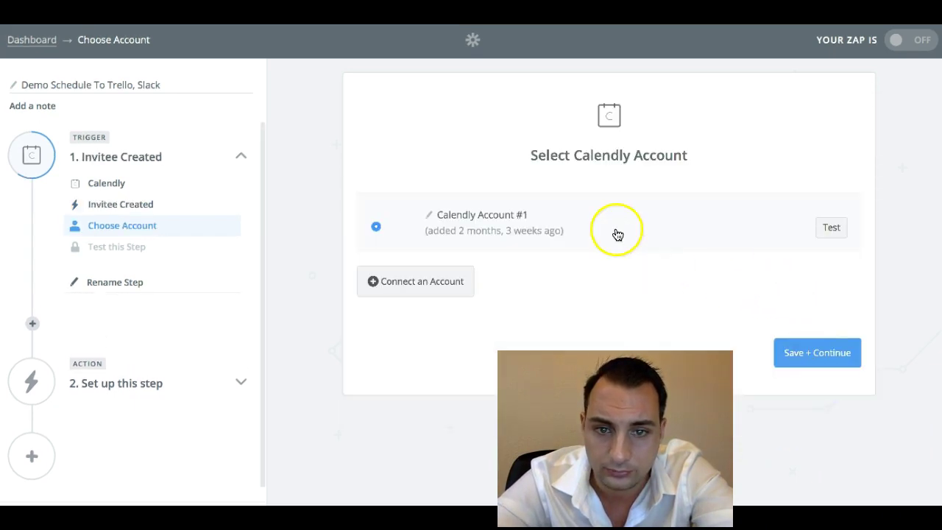
- Start connecting a new Calendly account, then close the API key request window
{"action": "left_click", "coordinate": [434, 281]}
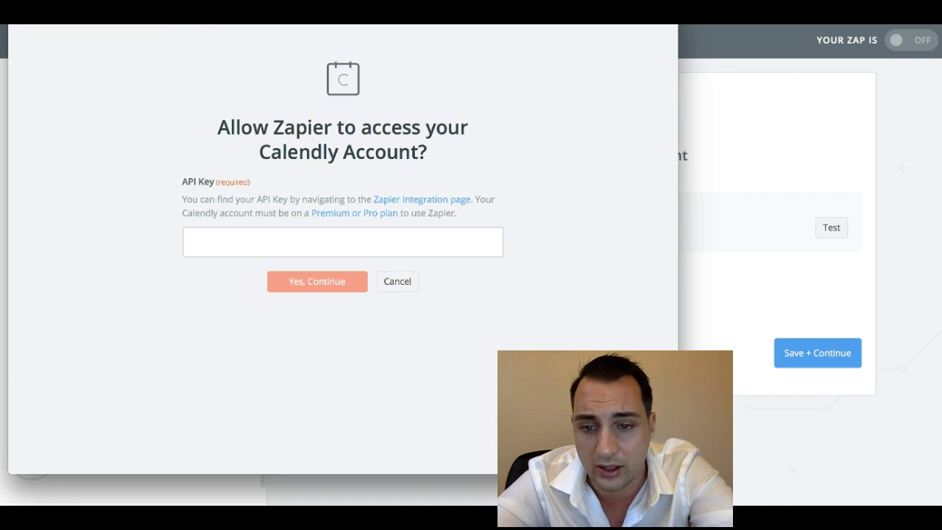
{"action": "left_click", "coordinate": [16, 6]}
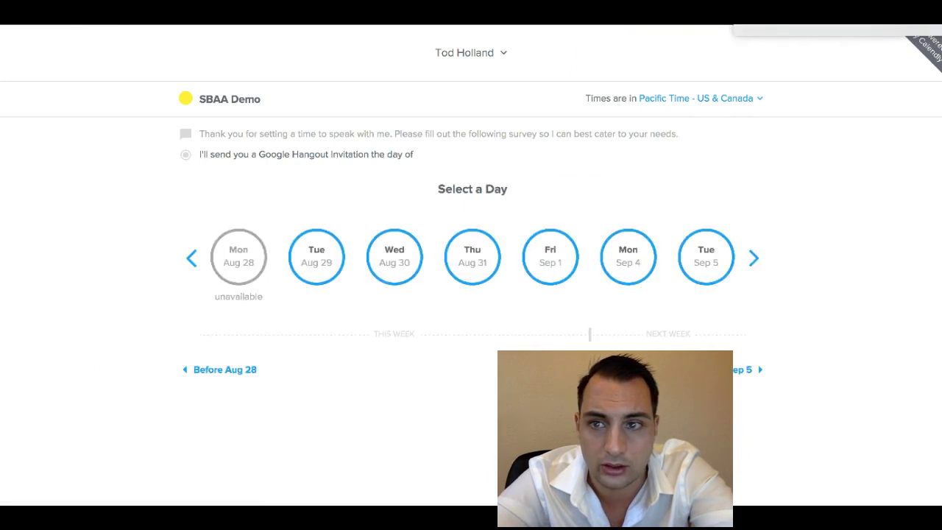
- Close the availability diagnostic panel and load the Calendly homepage via 'cal'
{"action": "left_click", "coordinate": [464, 55]}
{"action": "left_click", "coordinate": [233, 36]}
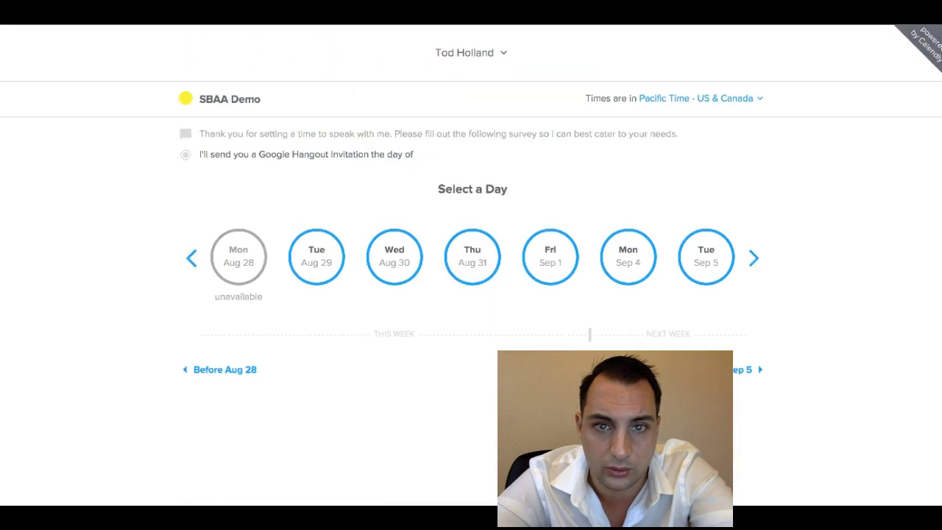
{"action": "key", "text": "super+l"}
{"action": "type", "text": "cal"}
{"action": "key", "text": "Return"}
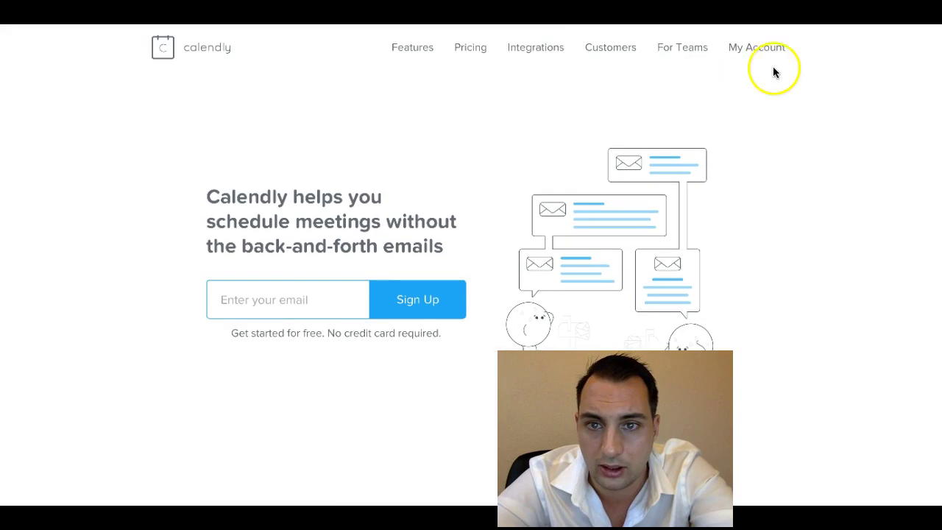
- Go to Calendly's Integrations page from the account menu and select the API key
{"action": "left_click", "coordinate": [737, 48]}
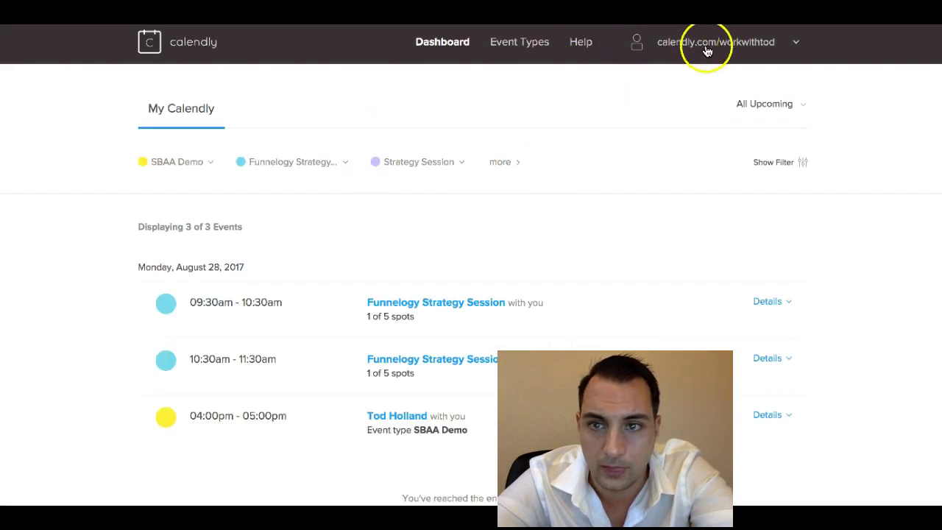
{"action": "left_click", "coordinate": [707, 50]}
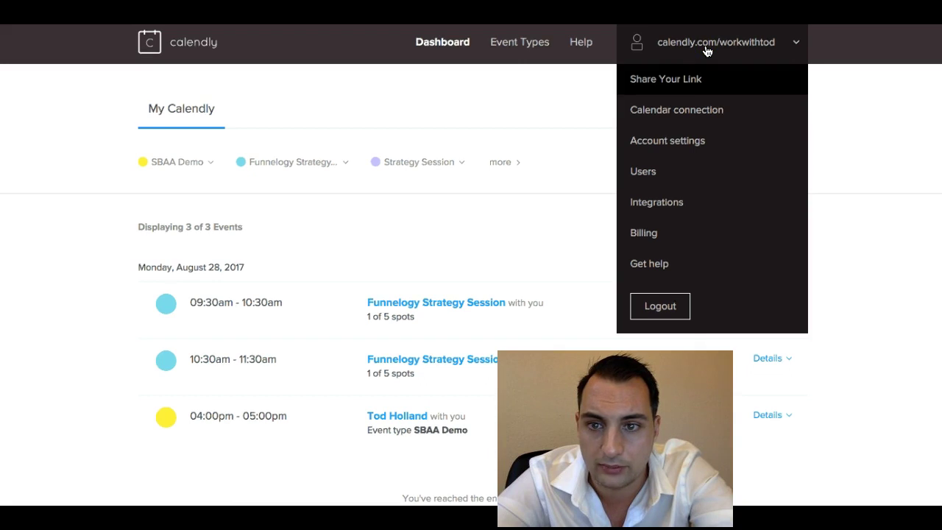
{"action": "left_click", "coordinate": [661, 207]}
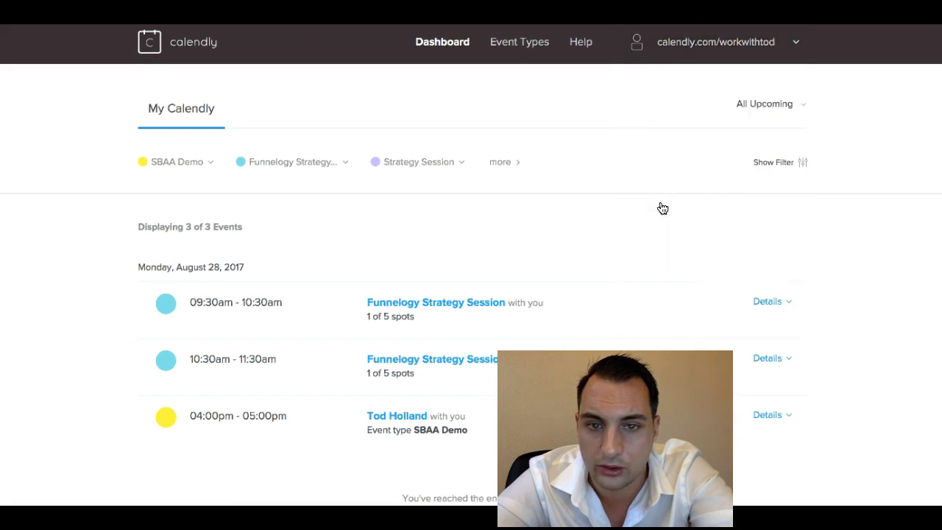
{"action": "scroll", "coordinate": [634, 216], "scroll_direction": "down", "scroll_amount": 1}
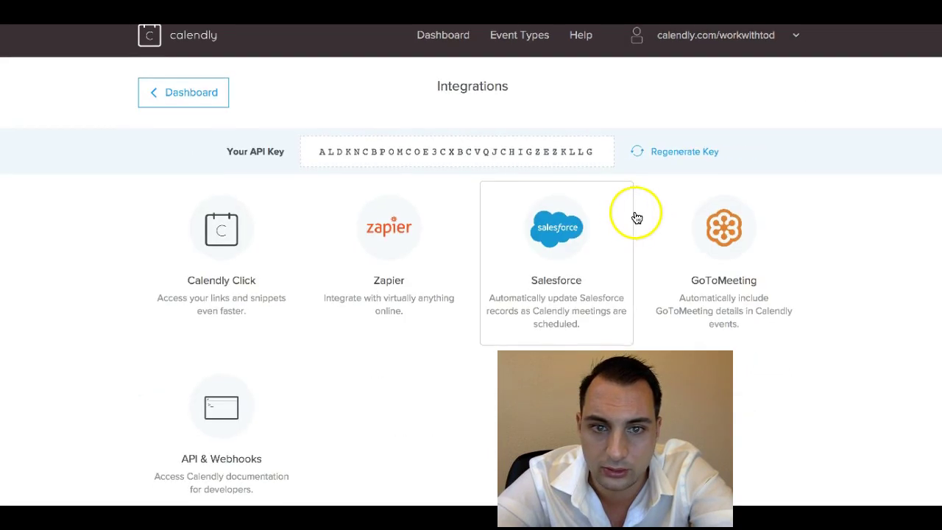
{"action": "left_click", "coordinate": [570, 151]}
{"action": "left_click", "coordinate": [498, 151]}
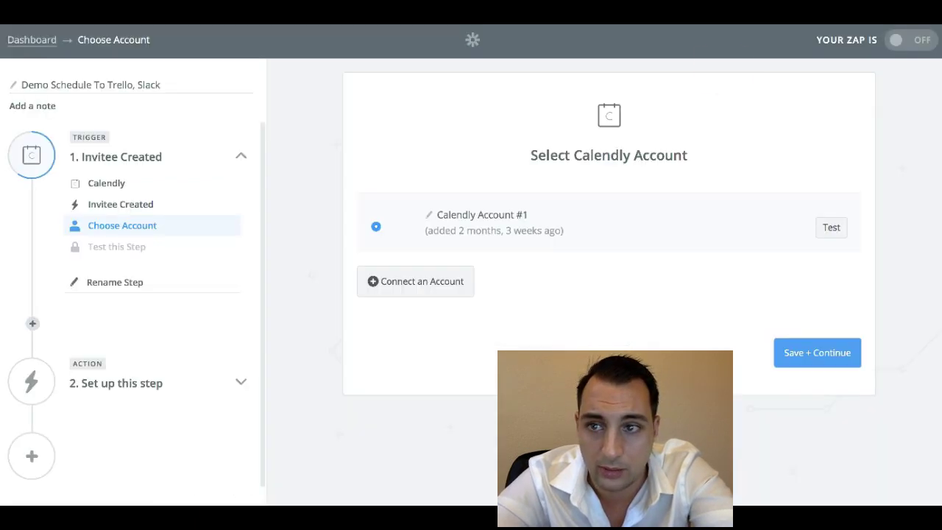
{"action": "left_click", "coordinate": [427, 275]}
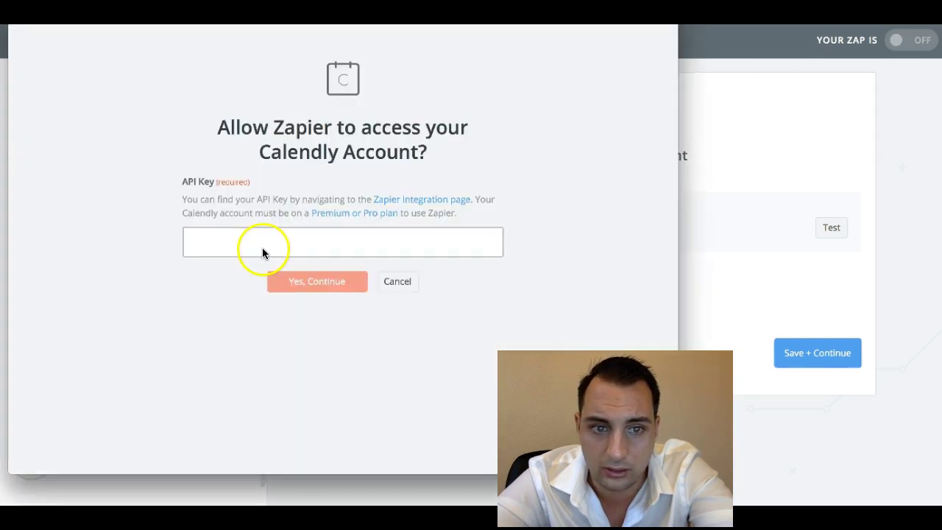
- Paste the API key, cancel the connection popup, and proceed to the trigger test
{"action": "left_click", "coordinate": [264, 241]}
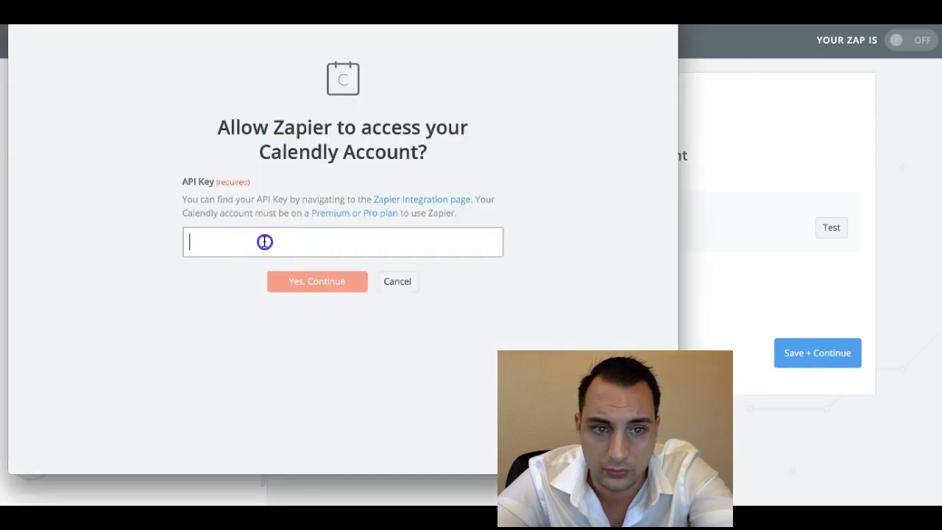
{"action": "key", "text": "ctrl+v"}
{"action": "left_click", "coordinate": [405, 282]}
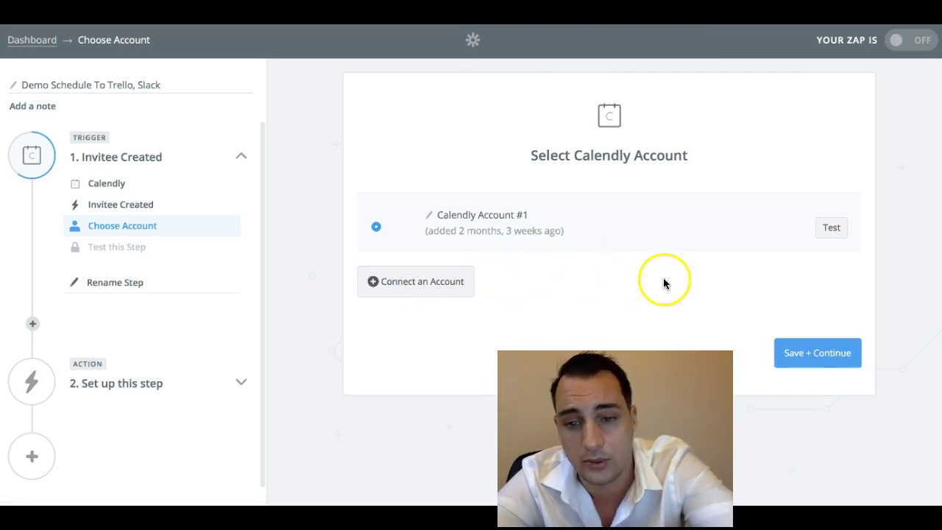
{"action": "left_click", "coordinate": [804, 355]}
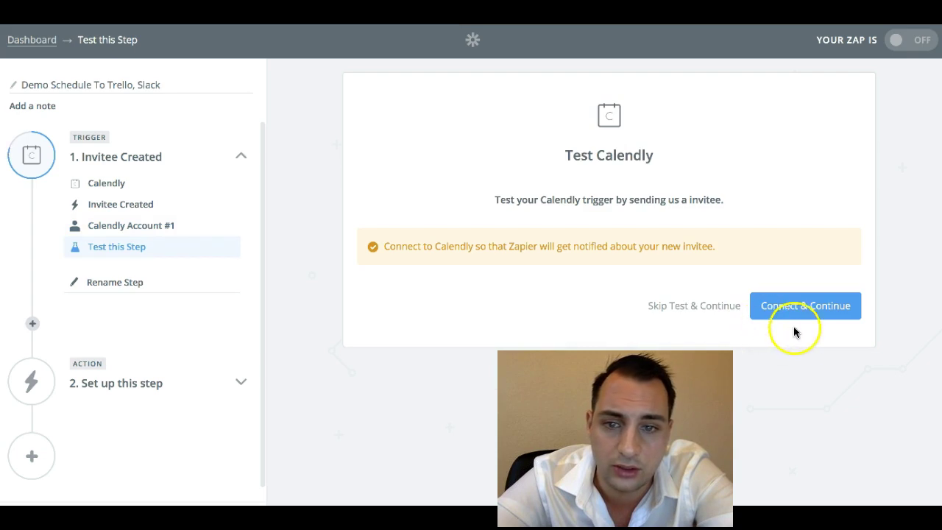
{"action": "left_click", "coordinate": [792, 312]}
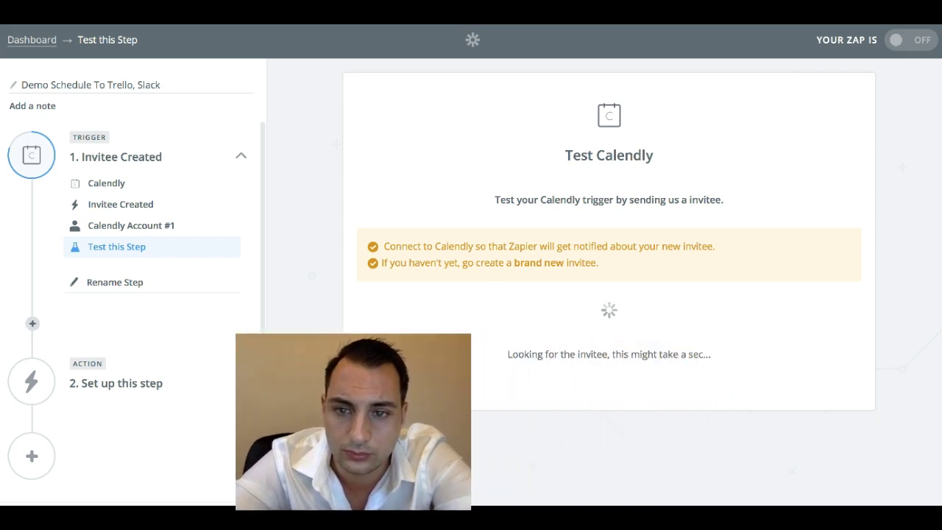
{"action": "left_click", "coordinate": [533, 368]}
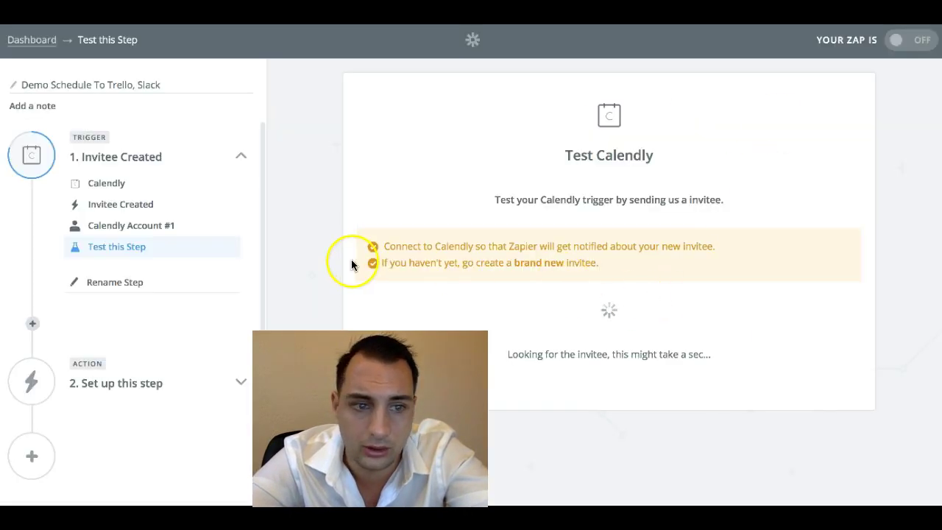
- Reconnect Calendly with the pasted API key, approve access, and save Calendly #2
{"action": "left_click", "coordinate": [157, 224]}
{"action": "left_click", "coordinate": [406, 283]}
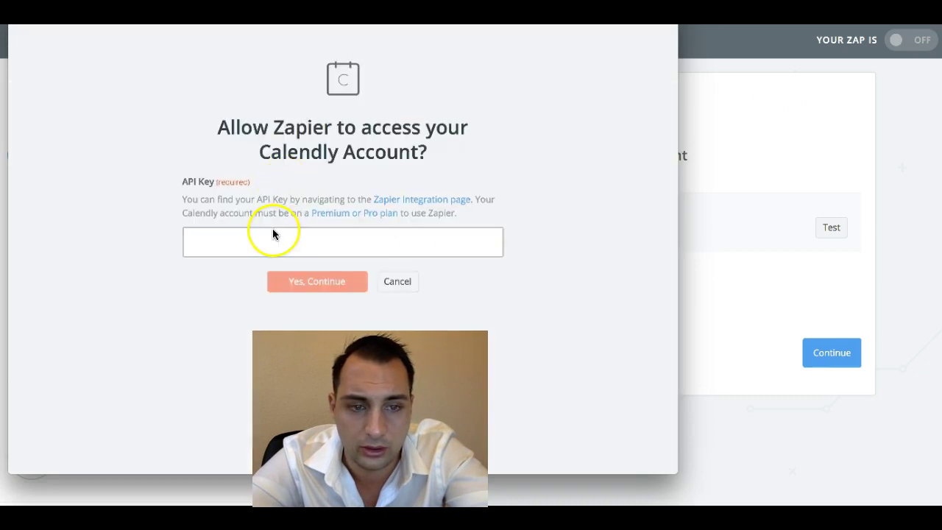
{"action": "left_click", "coordinate": [271, 234]}
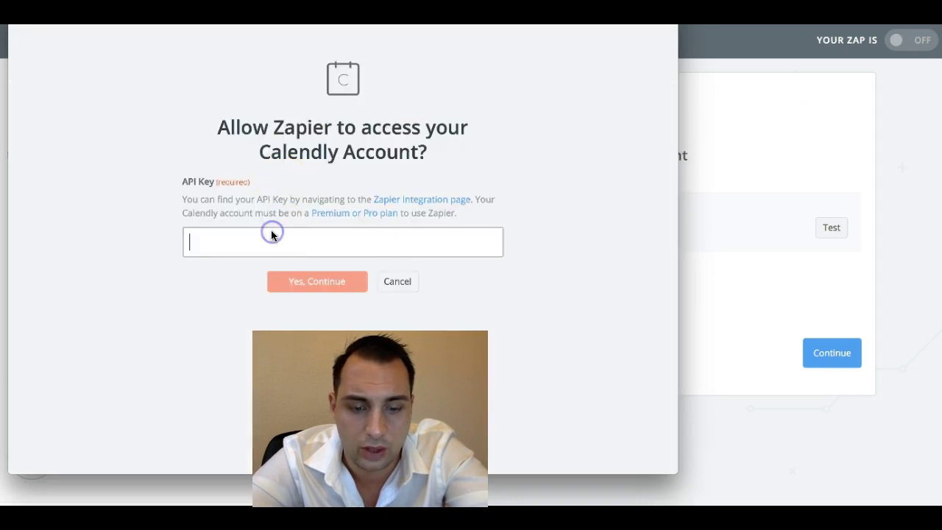
{"action": "key", "text": "ctrl+v"}
{"action": "left_click", "coordinate": [305, 280]}
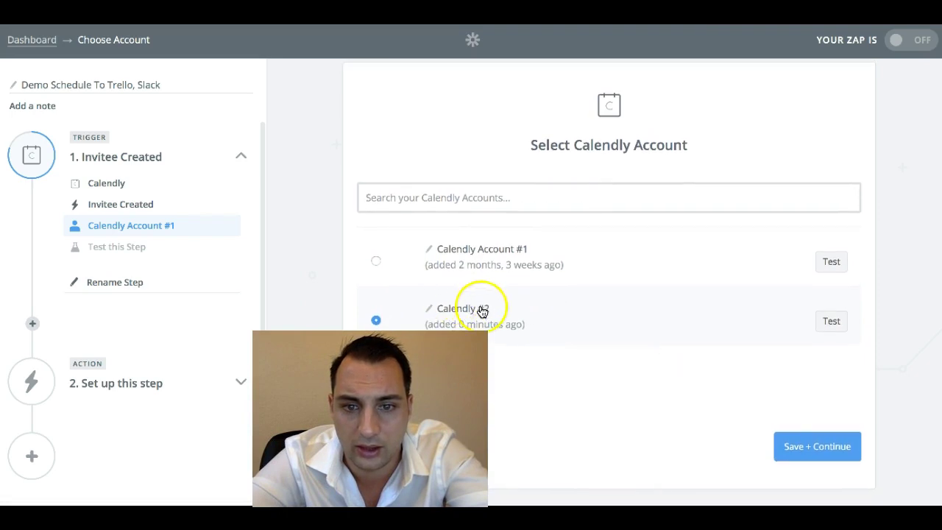
{"action": "left_click", "coordinate": [787, 443]}
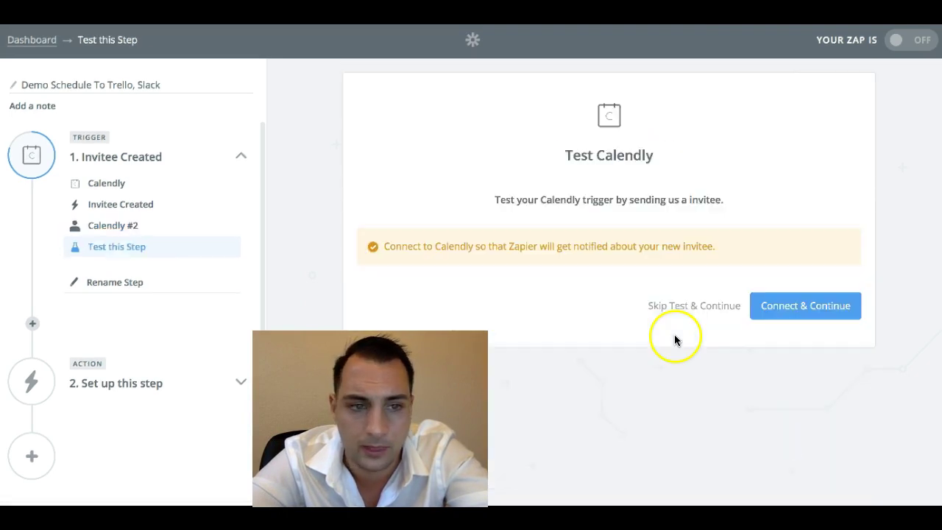
- Start the Calendly trigger test, then copy the SBAA Demo booking link
{"action": "left_click", "coordinate": [779, 309]}
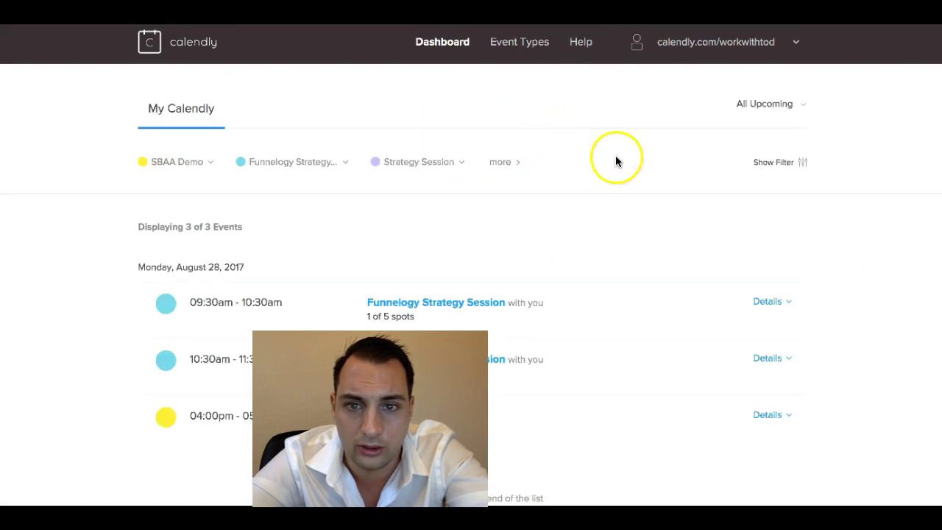
{"action": "scroll", "coordinate": [446, 257], "scroll_direction": "down", "scroll_amount": 1}
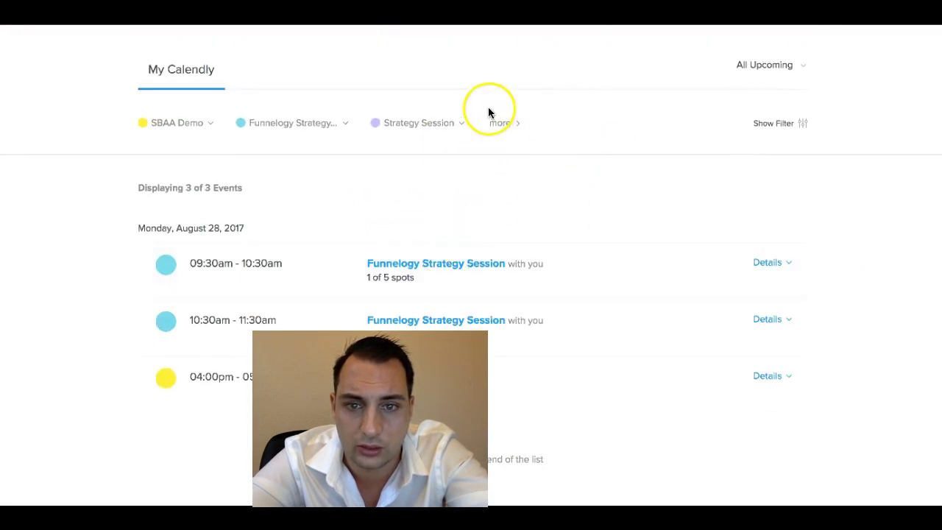
{"action": "left_click", "coordinate": [195, 126]}
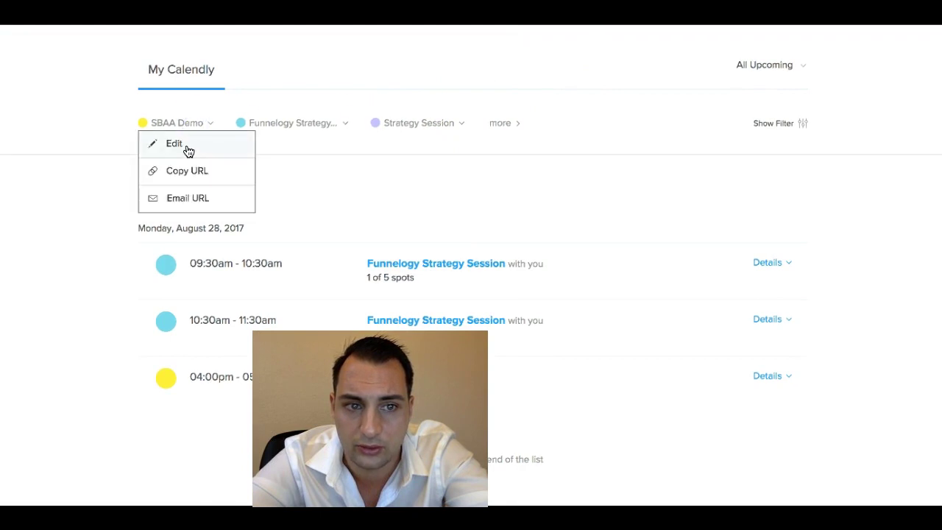
{"action": "left_click", "coordinate": [185, 172]}
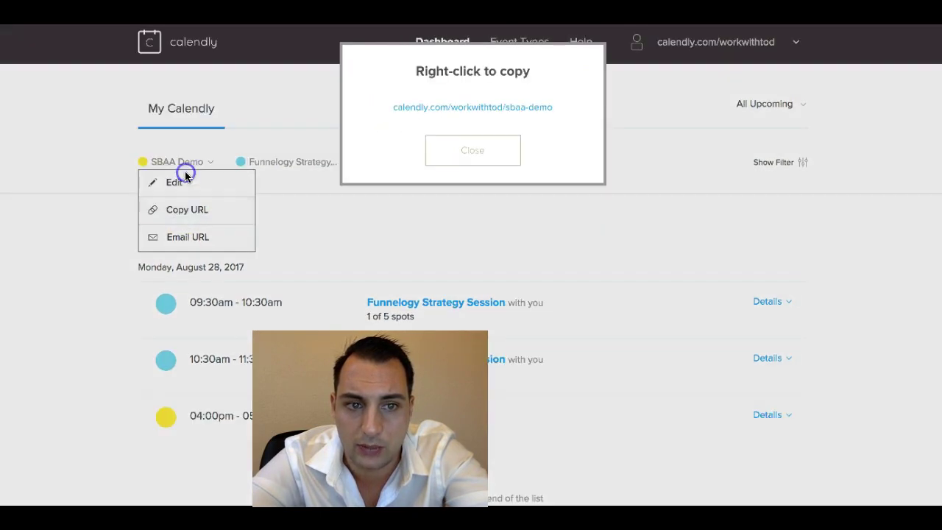
{"action": "right_click", "coordinate": [427, 105]}
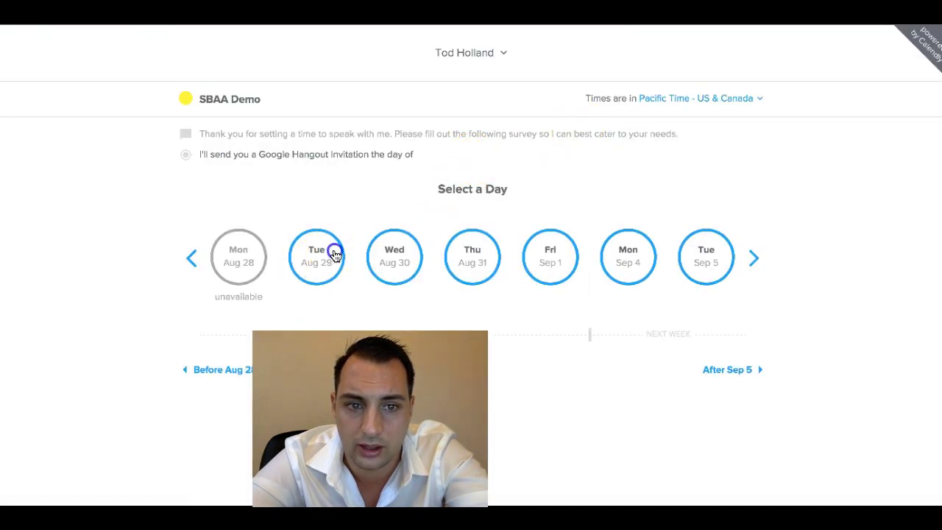
- Pick 09:00am on Tuesday, August 29, 2017 for the SBAA Demo and confirm
{"action": "left_click", "coordinate": [333, 251]}
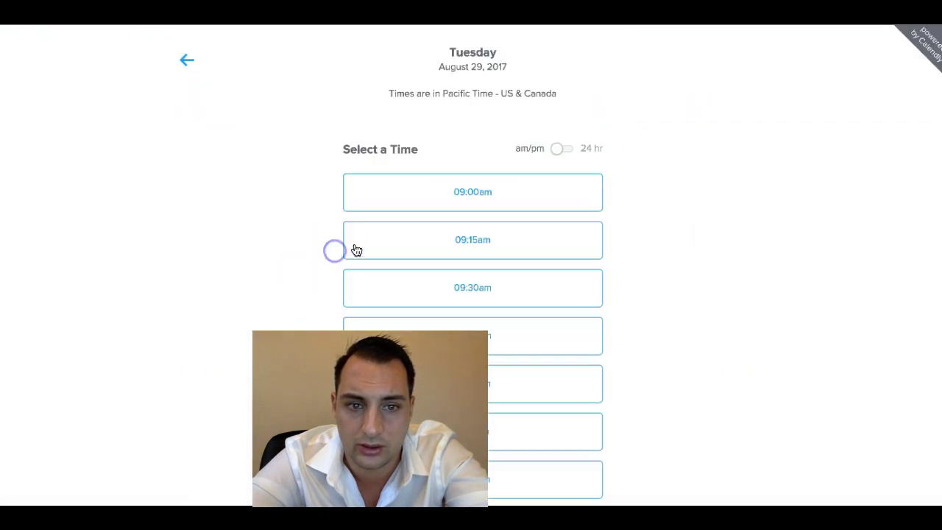
{"action": "left_click", "coordinate": [437, 198]}
{"action": "left_click", "coordinate": [507, 189]}
{"action": "left_click", "coordinate": [551, 313]}
- Enter the phone number, answer the line-of-work and help questions, and schedule the event
{"action": "left_click", "coordinate": [550, 310]}
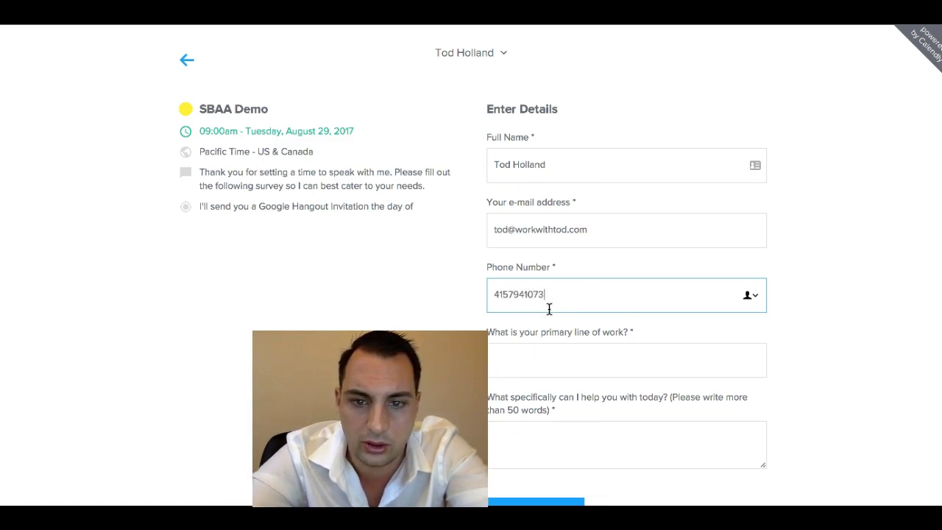
{"action": "scroll", "coordinate": [589, 346], "scroll_direction": "down", "scroll_amount": 1}
{"action": "left_click", "coordinate": [598, 358]}
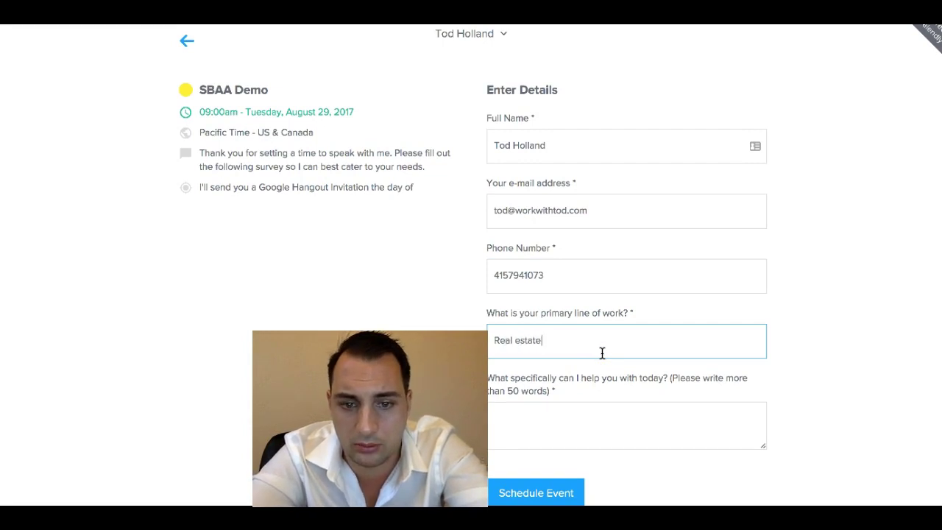
{"action": "left_click", "coordinate": [631, 406]}
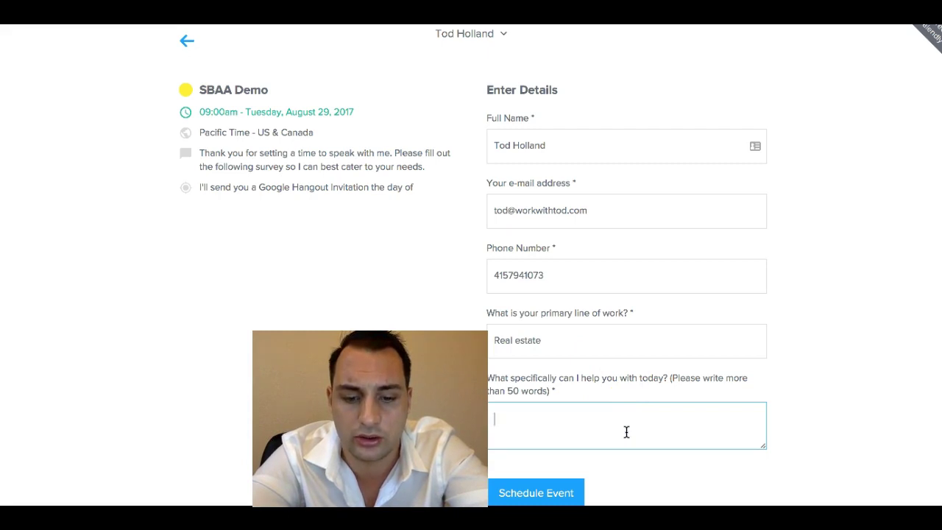
{"action": "left_click", "coordinate": [567, 489]}
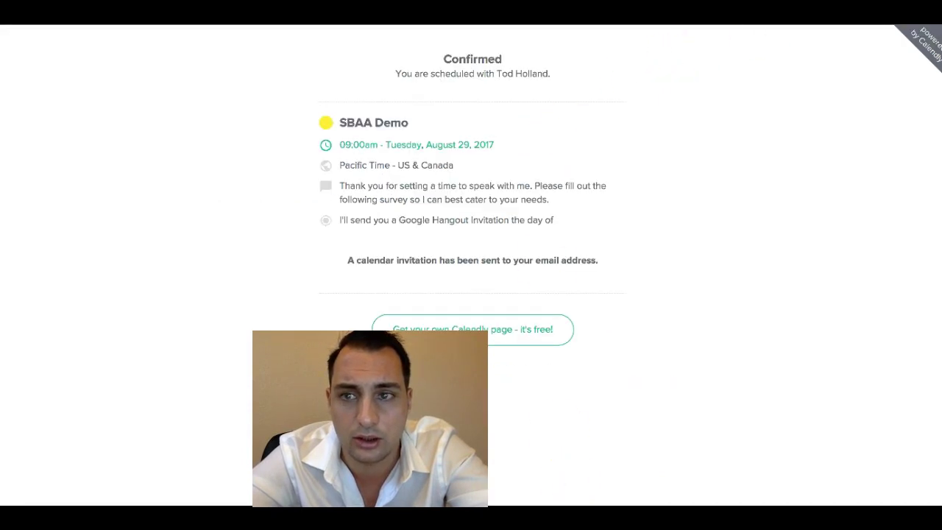
{"action": "left_click", "coordinate": [559, 14]}
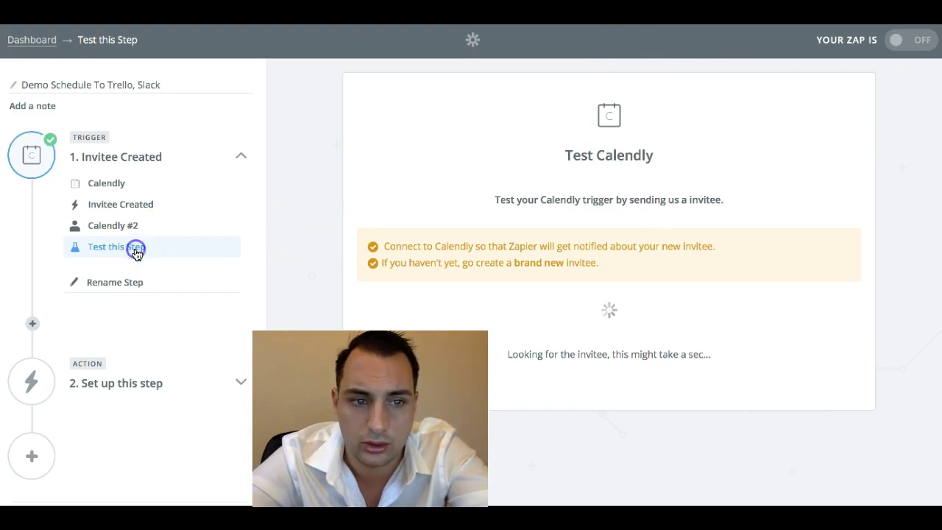
- Confirm the Calendly trigger test succeeded with a sample invitee and proceed to the action
{"action": "left_click", "coordinate": [111, 228]}
{"action": "left_click", "coordinate": [110, 249]}
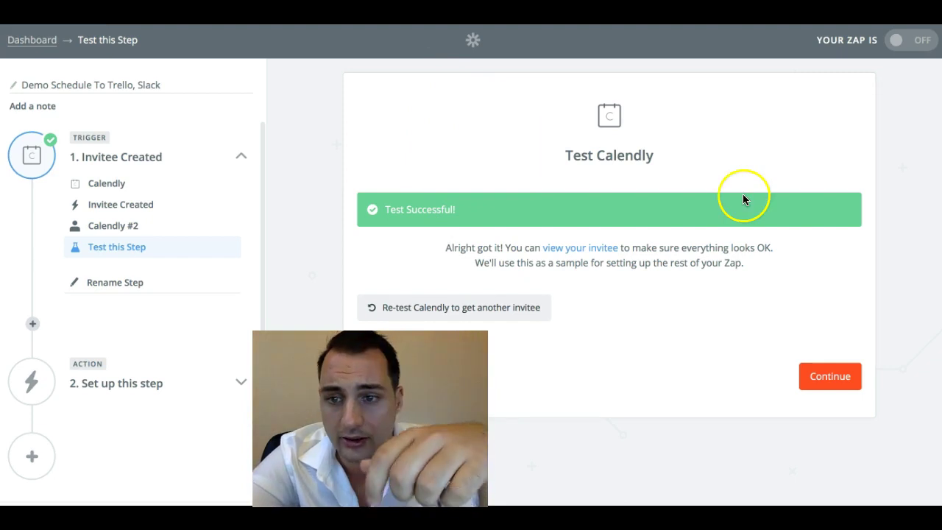
{"action": "left_click", "coordinate": [843, 379]}
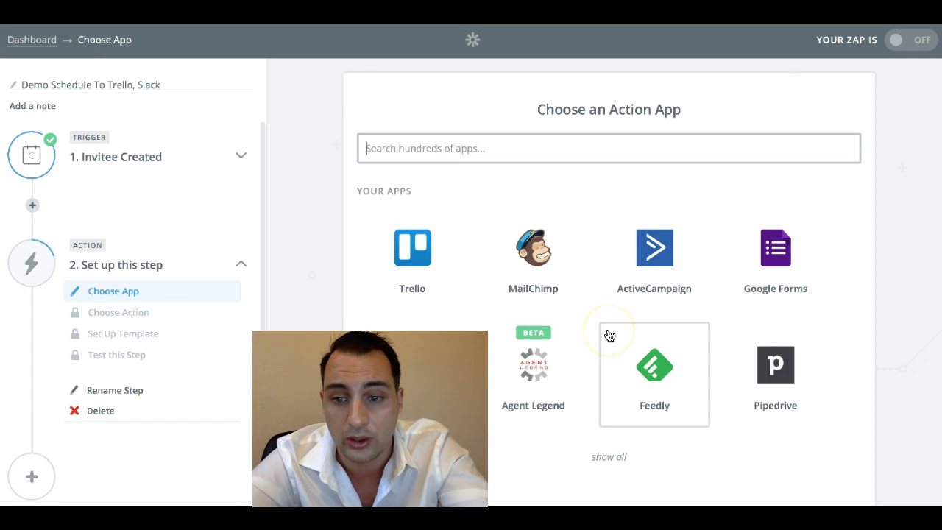
- Set the action to Slack's Send Channel Message and save it
{"action": "scroll", "coordinate": [568, 341], "scroll_direction": "down", "scroll_amount": 3}
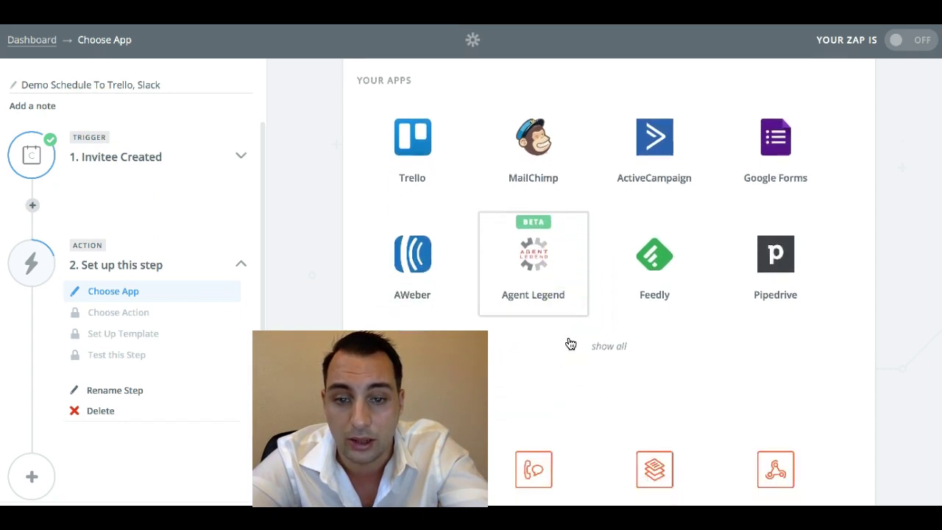
{"action": "scroll", "coordinate": [570, 343], "scroll_direction": "up", "scroll_amount": 3}
{"action": "left_click", "coordinate": [494, 147]}
{"action": "type", "text": "k"}
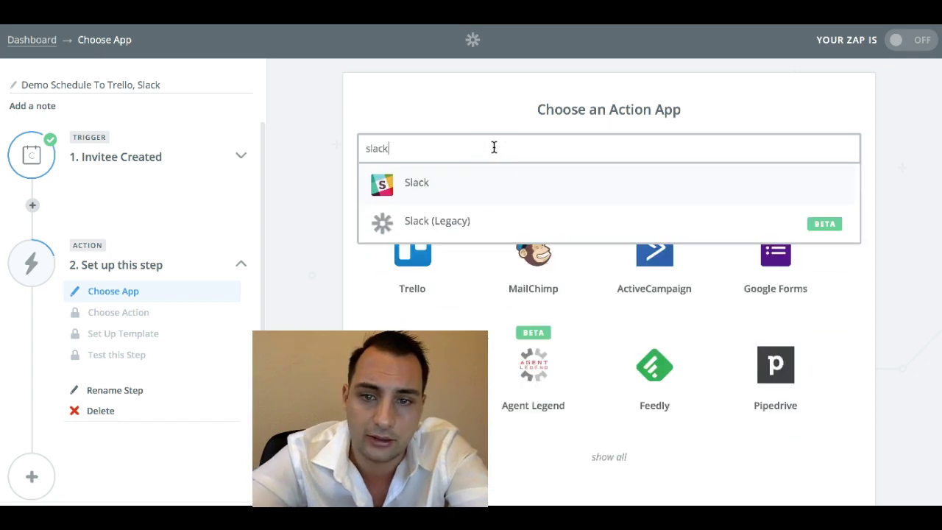
{"action": "left_click", "coordinate": [446, 176]}
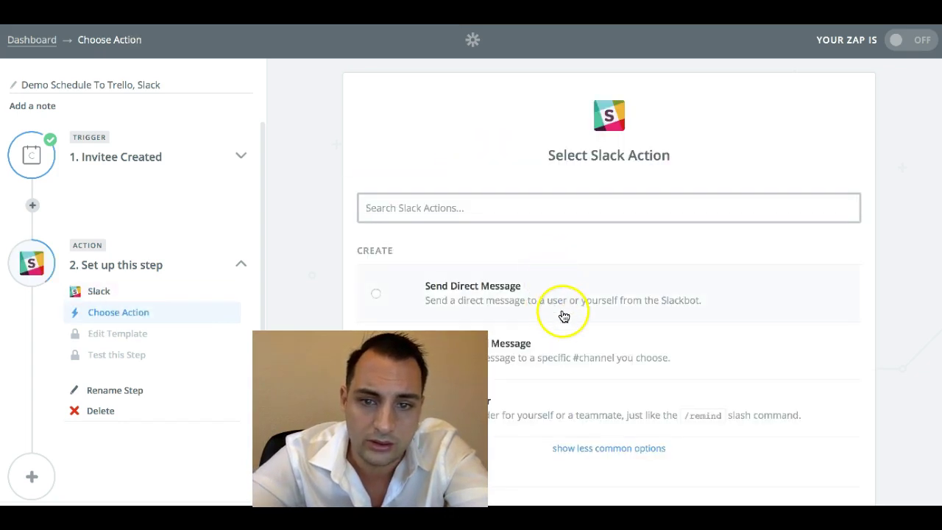
{"action": "left_click", "coordinate": [548, 359]}
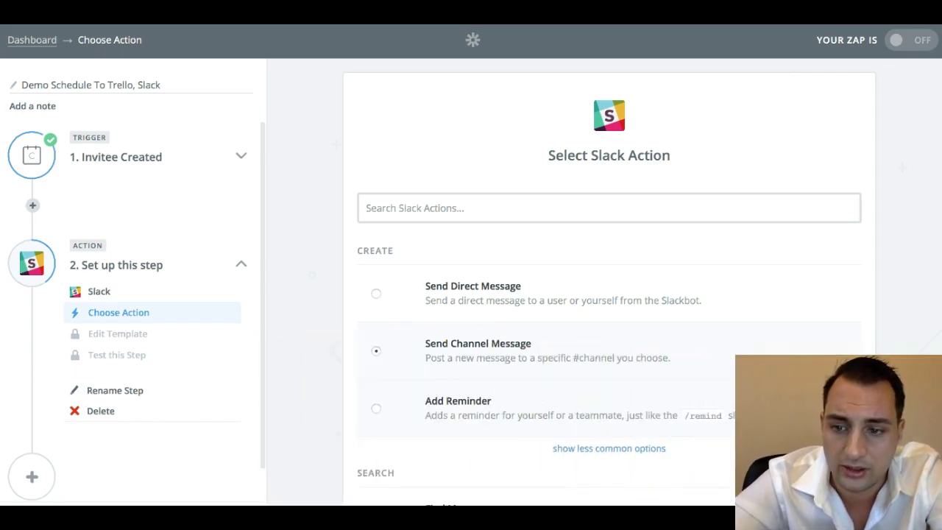
{"action": "scroll", "coordinate": [594, 357], "scroll_direction": "down", "scroll_amount": 5}
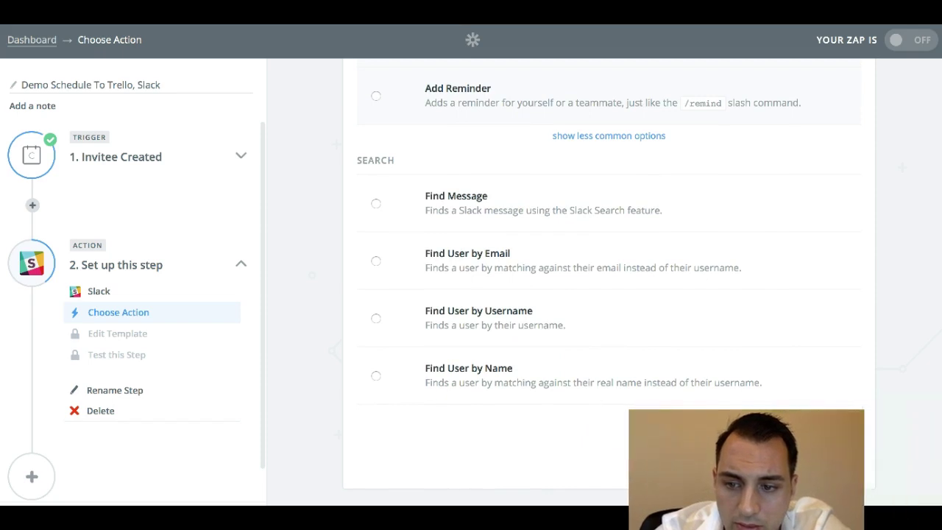
{"action": "left_click", "coordinate": [803, 460]}
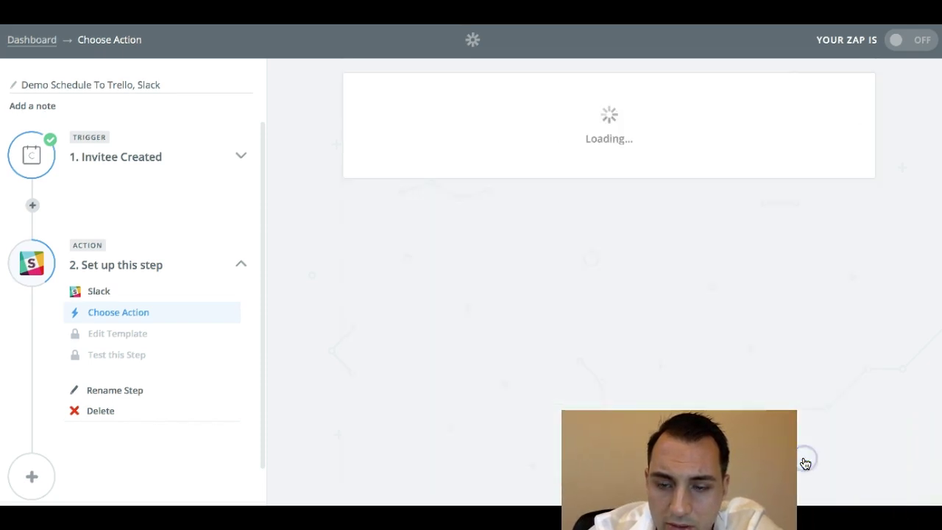
{"action": "scroll", "coordinate": [664, 281], "scroll_direction": "down", "scroll_amount": 3}
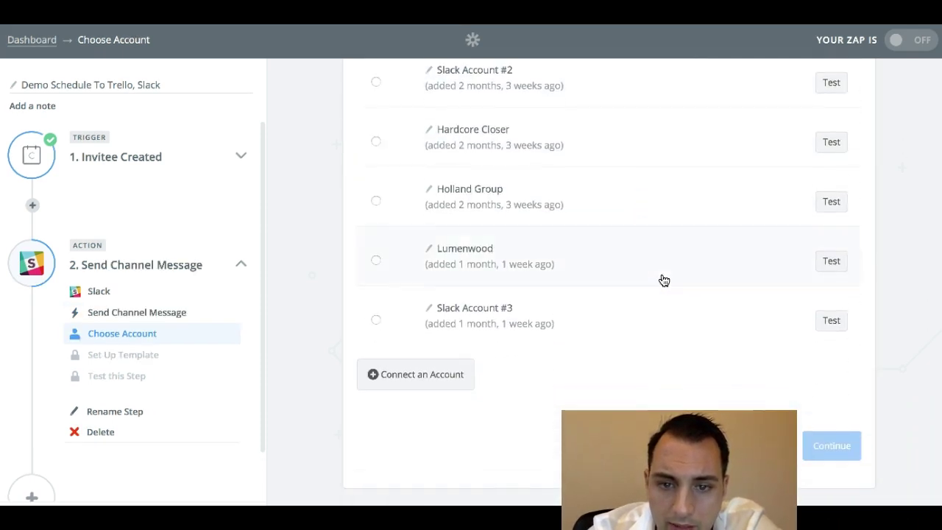
- Set the Slack step to Slack Account #3 and choose the newleads channel
{"action": "left_click", "coordinate": [476, 325]}
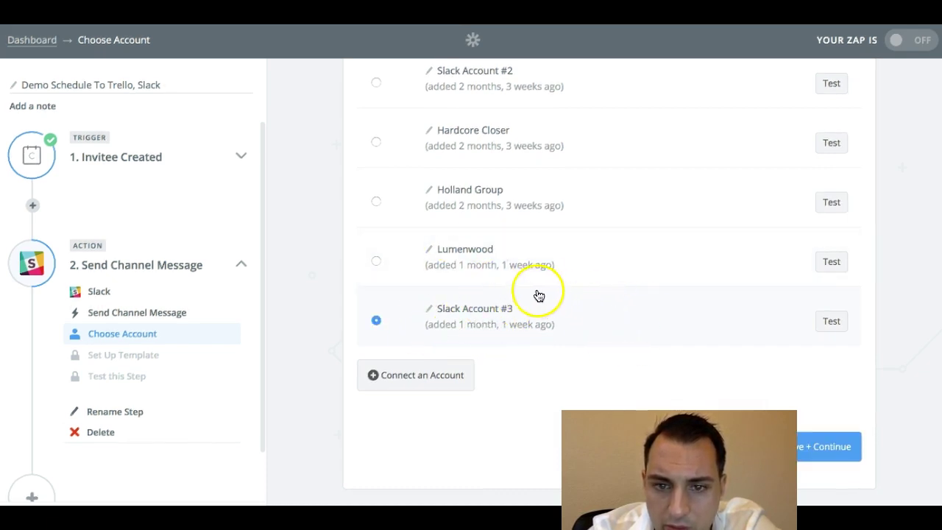
{"action": "left_click", "coordinate": [823, 446]}
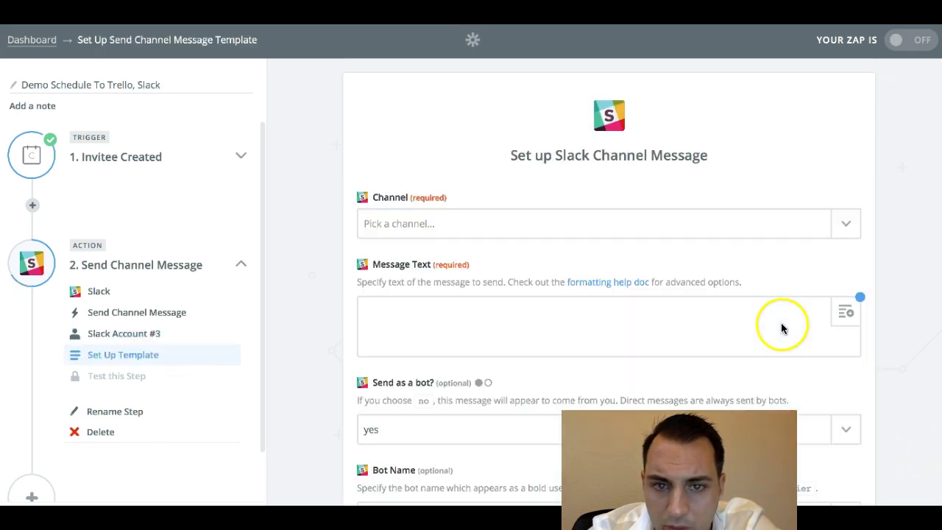
{"action": "left_click", "coordinate": [590, 234]}
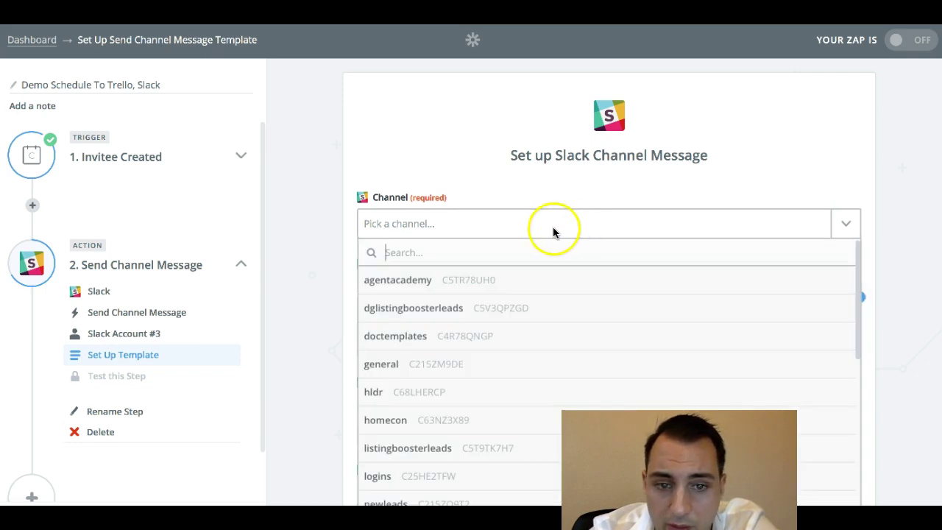
{"action": "scroll", "coordinate": [467, 171], "scroll_direction": "down", "scroll_amount": 2}
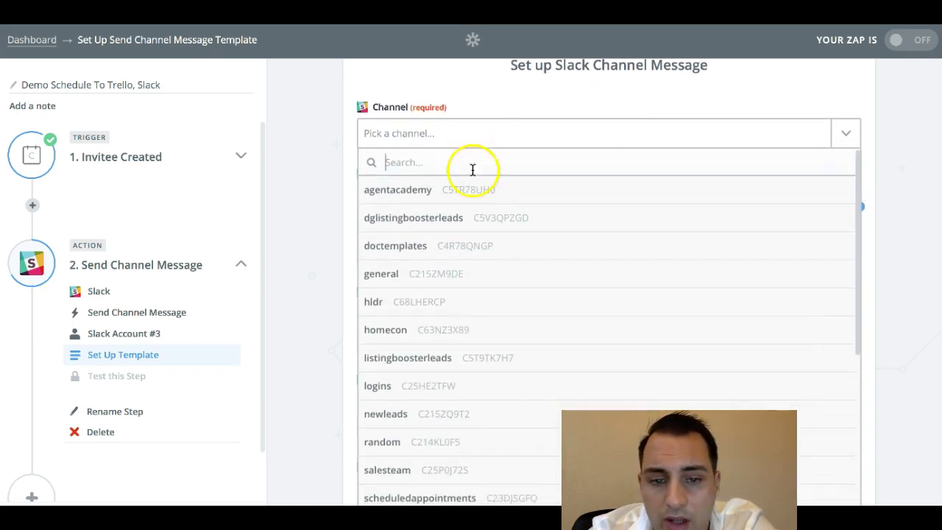
{"action": "scroll", "coordinate": [463, 221], "scroll_direction": "down", "scroll_amount": 1}
{"action": "left_click", "coordinate": [425, 357]}
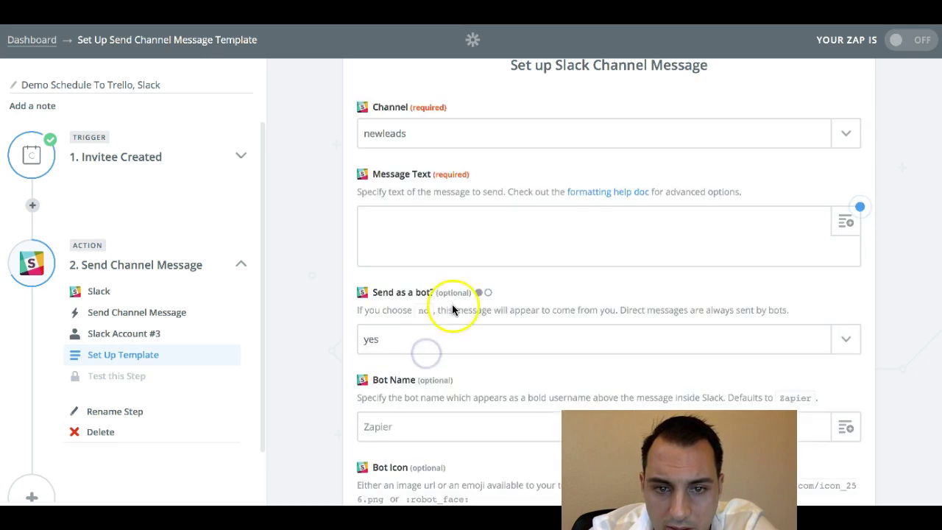
{"action": "left_click", "coordinate": [445, 142]}
{"action": "left_click", "coordinate": [426, 95]}
{"action": "scroll", "coordinate": [426, 96], "scroll_direction": "down", "scroll_amount": 8}
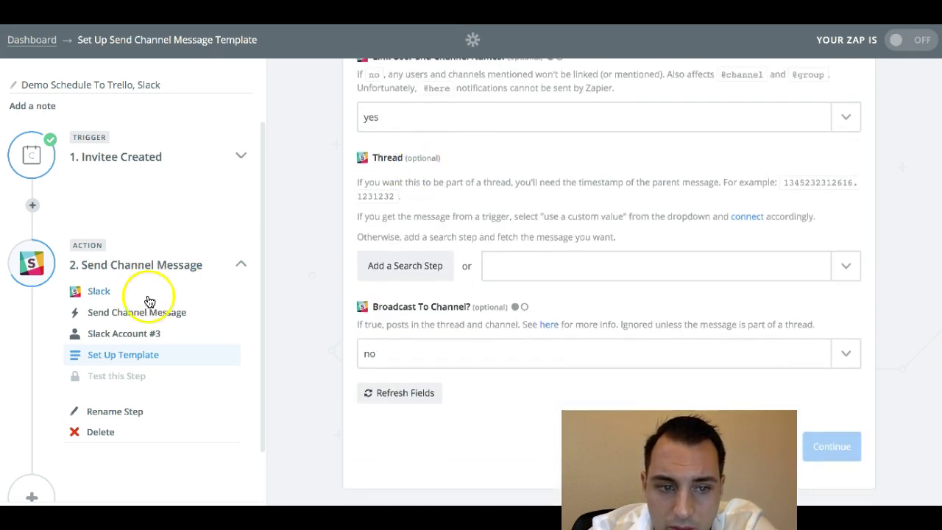
- Switch the Slack account to Lumenwood and post to the scheduledappointments channel
{"action": "left_click", "coordinate": [135, 333]}
{"action": "scroll", "coordinate": [441, 345], "scroll_direction": "down", "scroll_amount": 2}
{"action": "scroll", "coordinate": [474, 371], "scroll_direction": "down", "scroll_amount": 2}
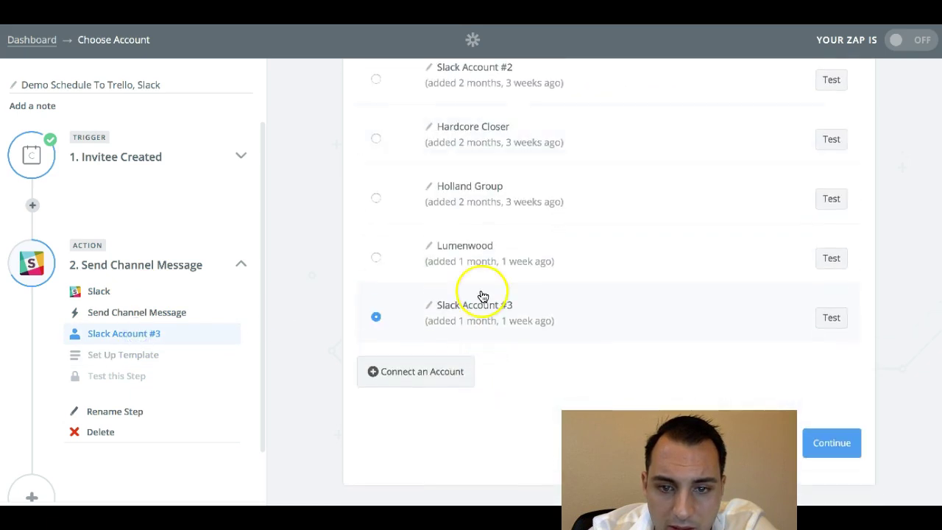
{"action": "left_click", "coordinate": [487, 253]}
{"action": "left_click", "coordinate": [800, 445]}
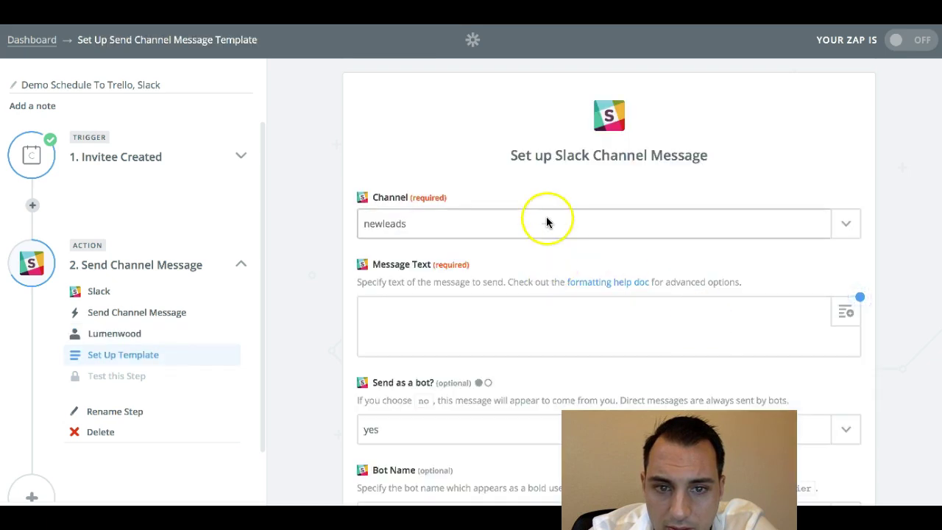
{"action": "left_click", "coordinate": [546, 221]}
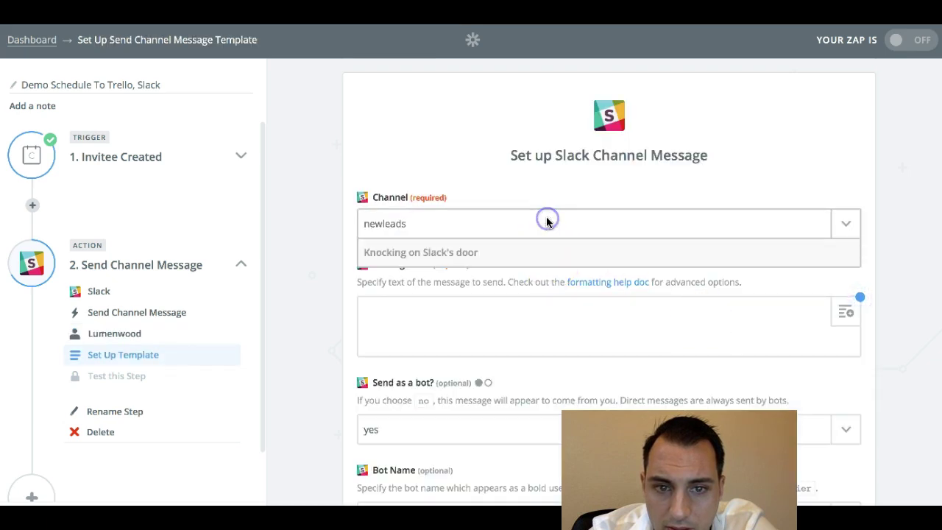
{"action": "scroll", "coordinate": [486, 324], "scroll_direction": "down", "scroll_amount": 5}
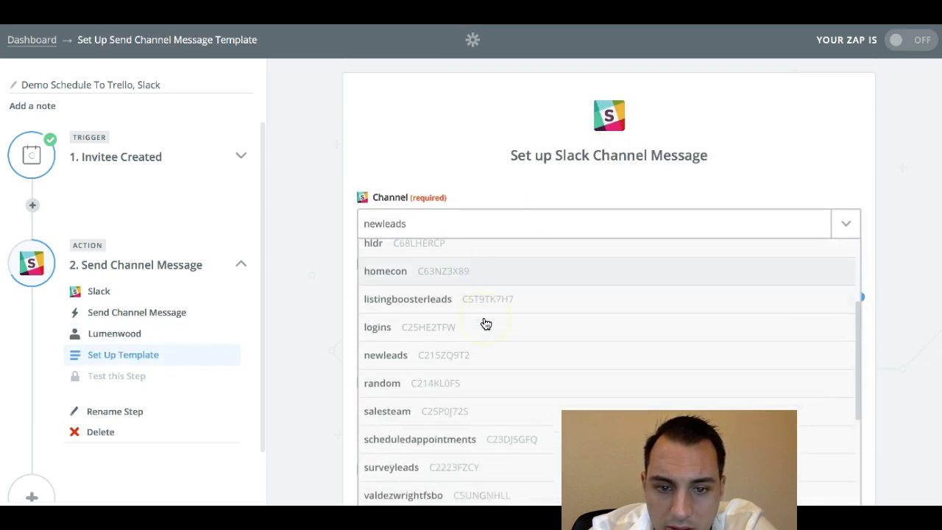
{"action": "left_click", "coordinate": [444, 382]}
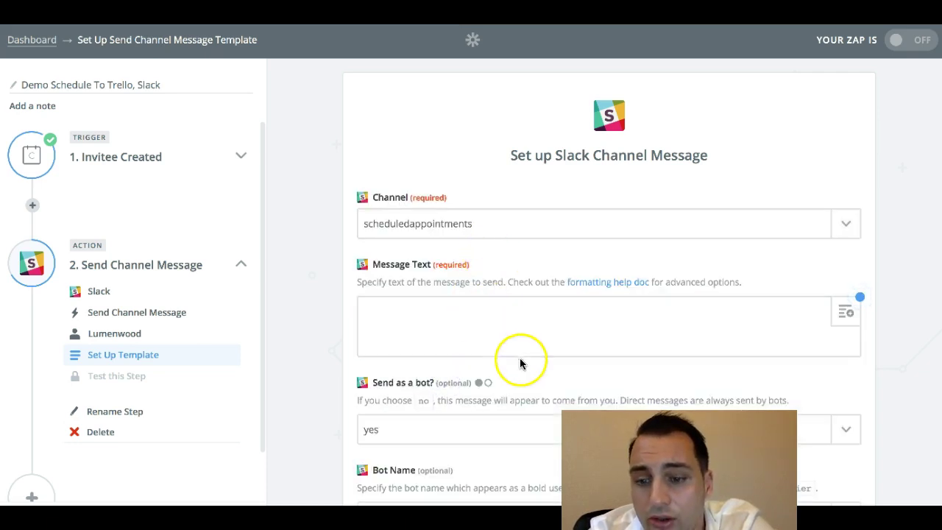
- In Slack, switch workspaces to view the #newleads channel
{"action": "key", "text": "super+Tab"}
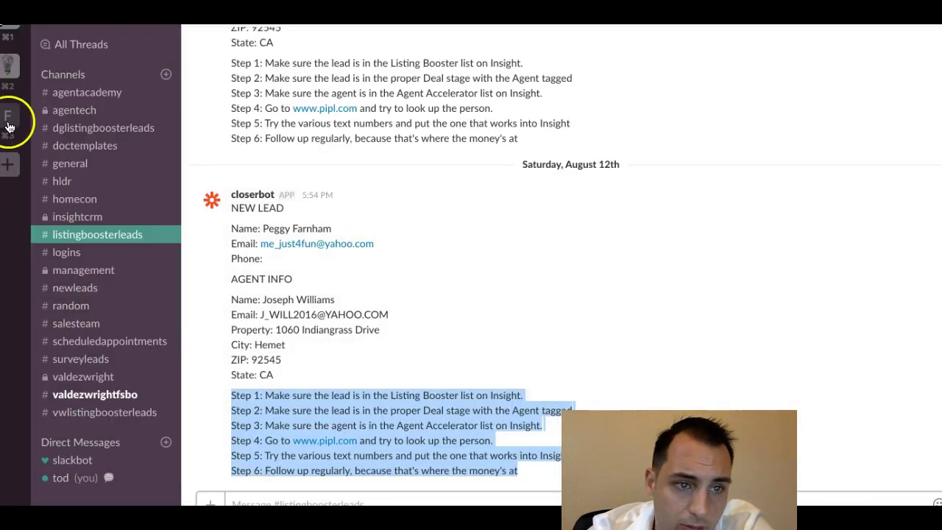
{"action": "left_click", "coordinate": [7, 116]}
{"action": "left_click", "coordinate": [8, 63]}
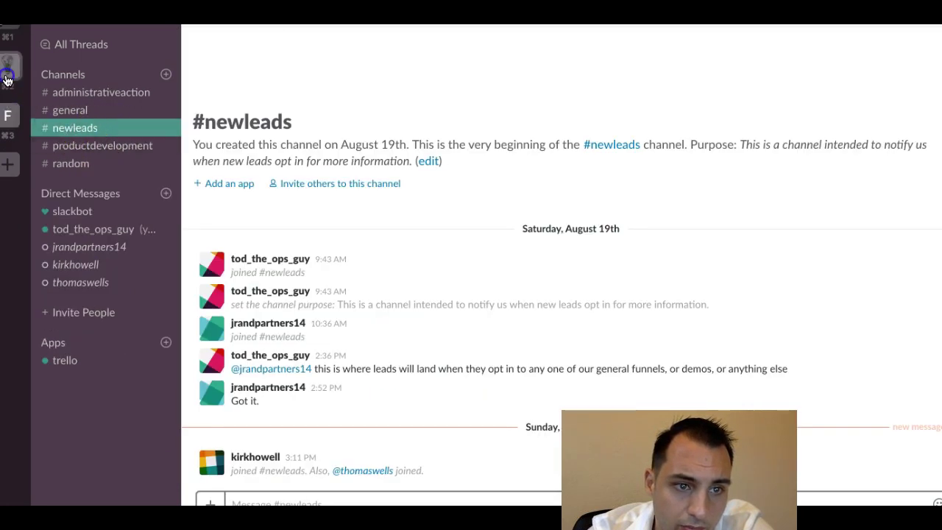
{"action": "left_click", "coordinate": [8, 119]}
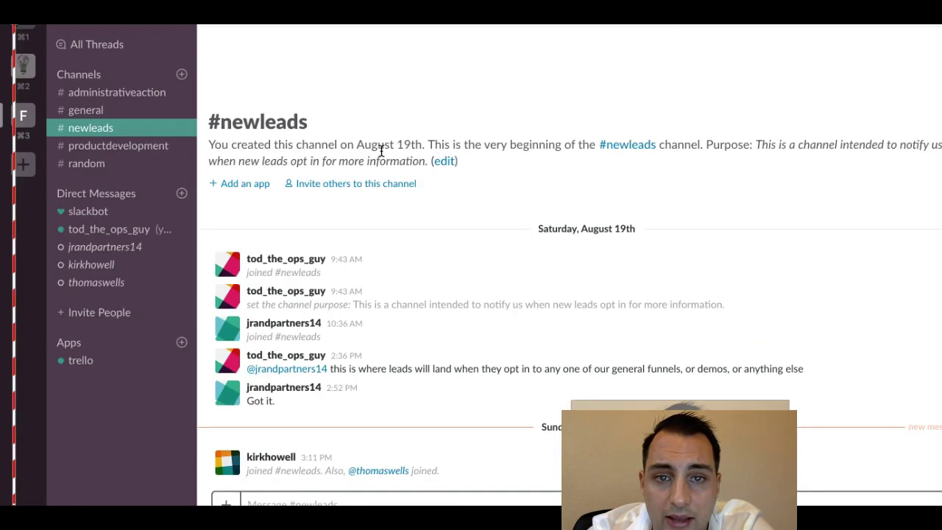
- Return to Zapier's Slack message setup and begin the Message Text with 'NEW APPOINTMENT SET'
{"action": "key", "text": "ctrl+Up"}
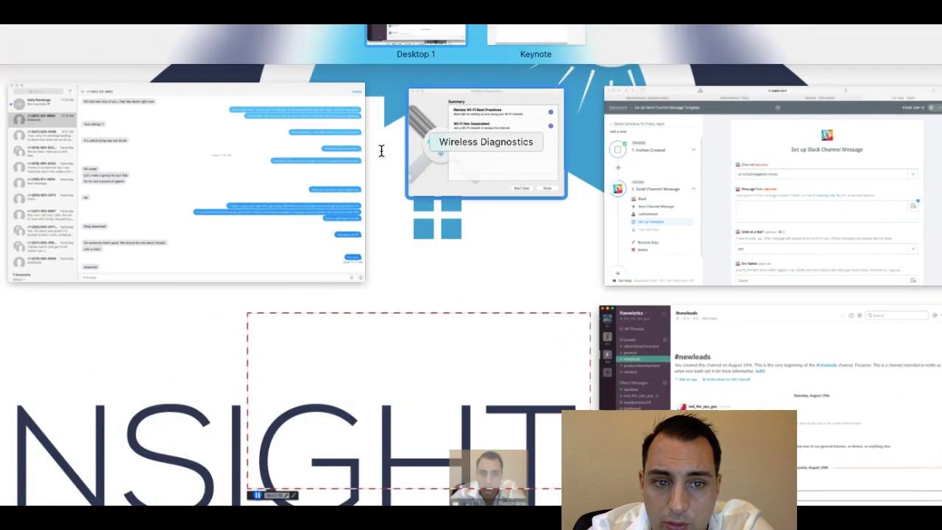
{"action": "left_click", "coordinate": [611, 195]}
{"action": "scroll", "coordinate": [473, 302], "scroll_direction": "down", "scroll_amount": 1}
{"action": "left_click", "coordinate": [485, 254]}
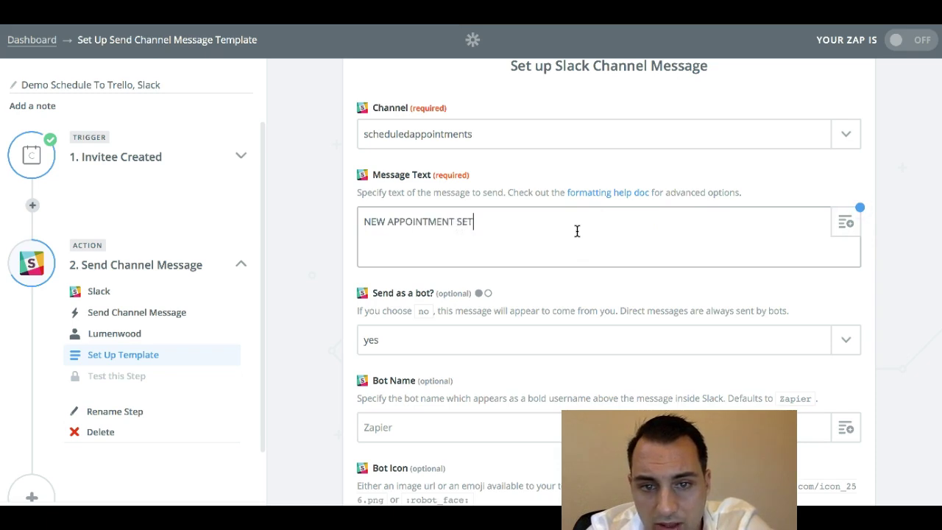
- Add Name and Email lines mapped to the Invitee Name and Invitee Email fields
{"action": "key", "text": "Return"}
{"action": "key", "text": "Return"}
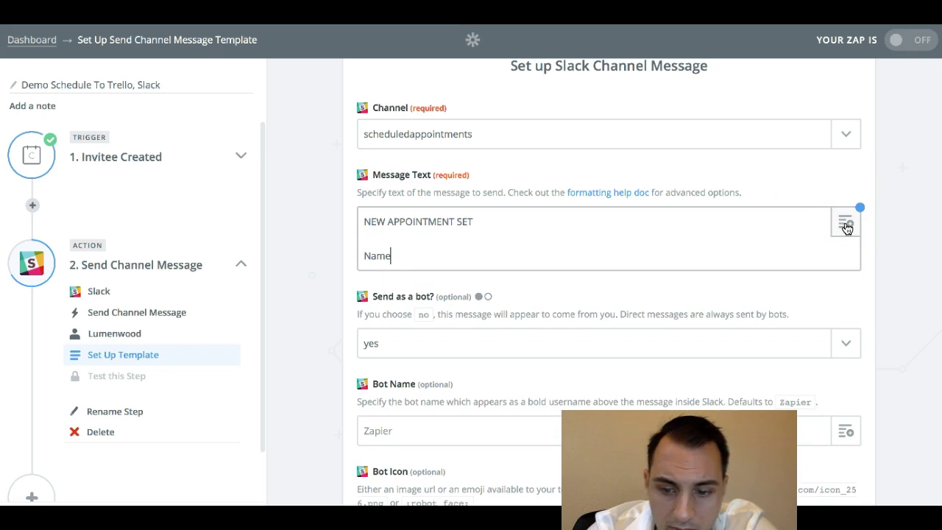
{"action": "left_click", "coordinate": [846, 226]}
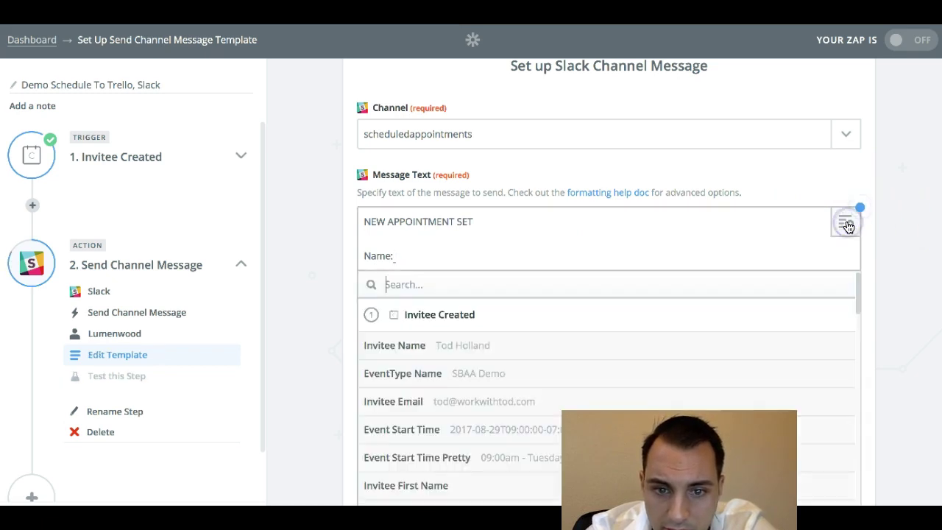
{"action": "left_click", "coordinate": [458, 345]}
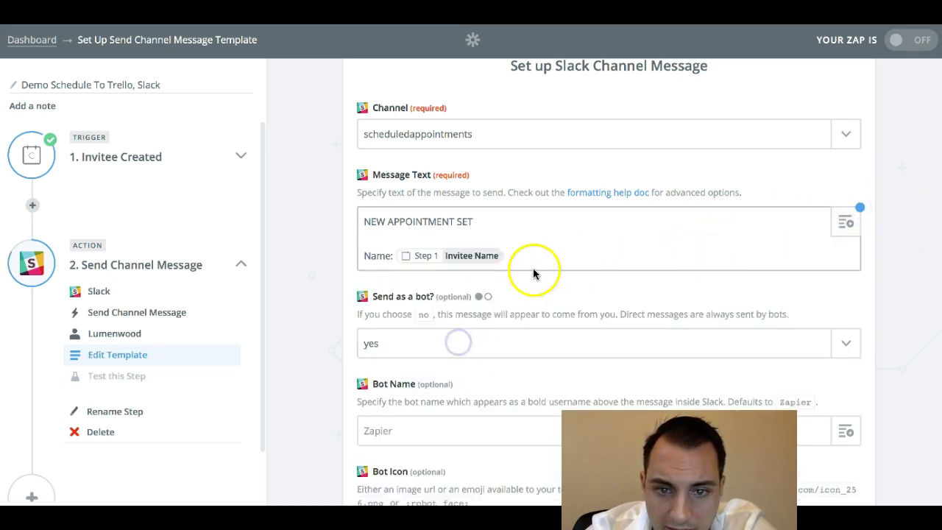
{"action": "key", "text": "Return"}
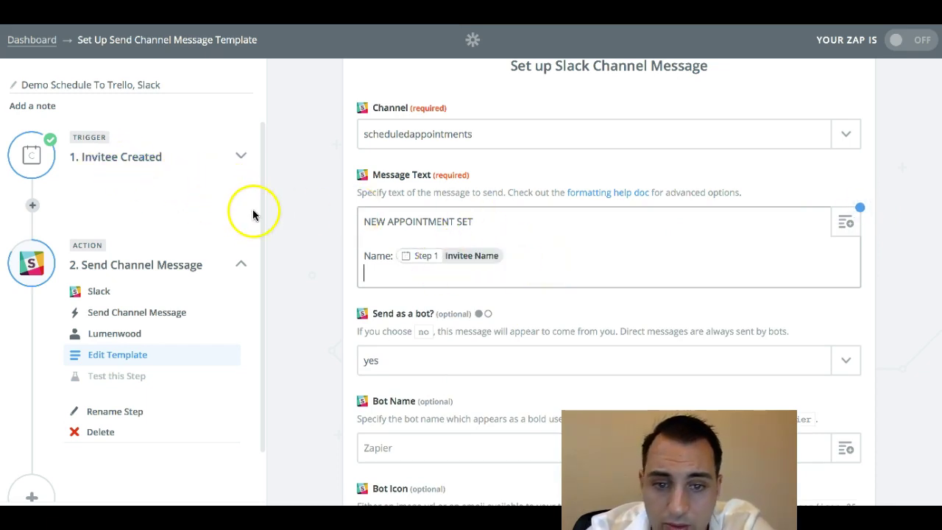
{"action": "type", "text": "Email:"}
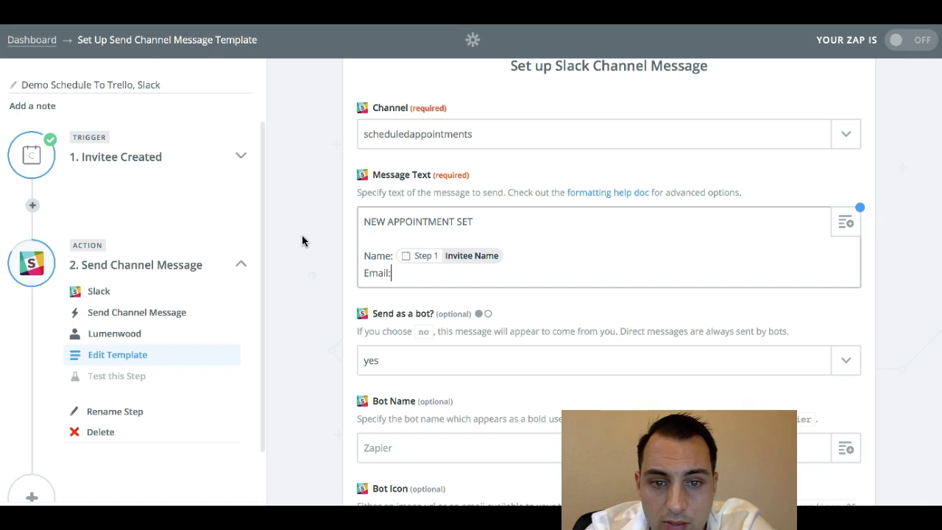
{"action": "left_click", "coordinate": [844, 223]}
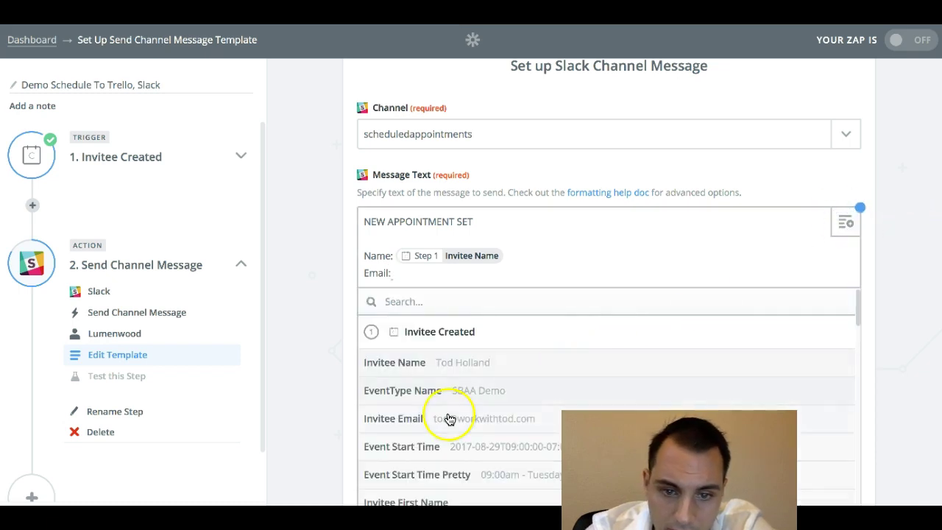
{"action": "scroll", "coordinate": [448, 416], "scroll_direction": "down", "scroll_amount": 2}
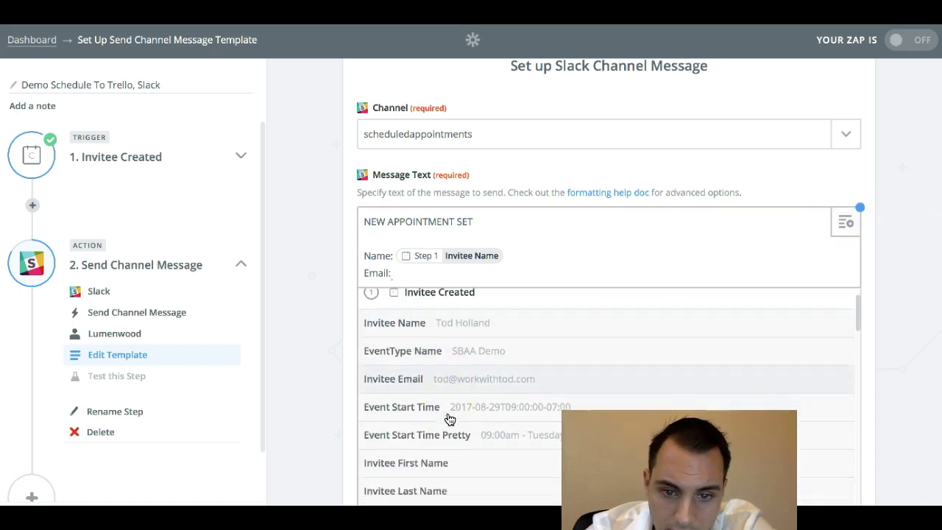
{"action": "left_click", "coordinate": [459, 364]}
- Start a 'Phone:' line and browse the trigger fields for its value
{"action": "key", "text": "Return"}
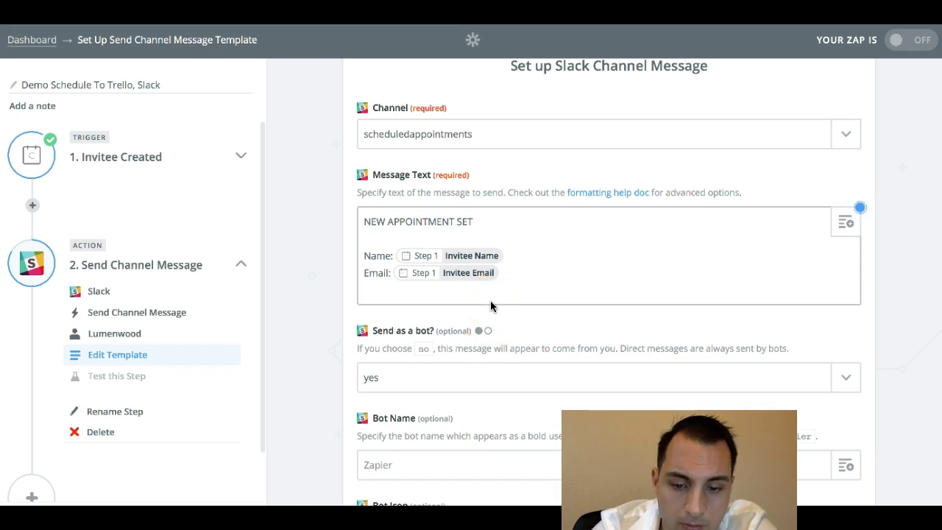
{"action": "type", "text": "Phone:"}
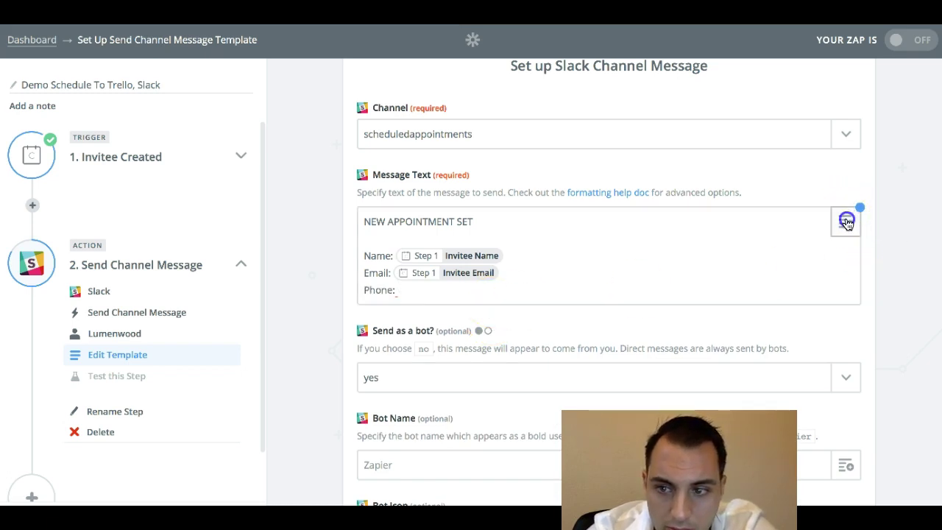
{"action": "left_click", "coordinate": [845, 222]}
{"action": "scroll", "coordinate": [441, 447], "scroll_direction": "down", "scroll_amount": 3}
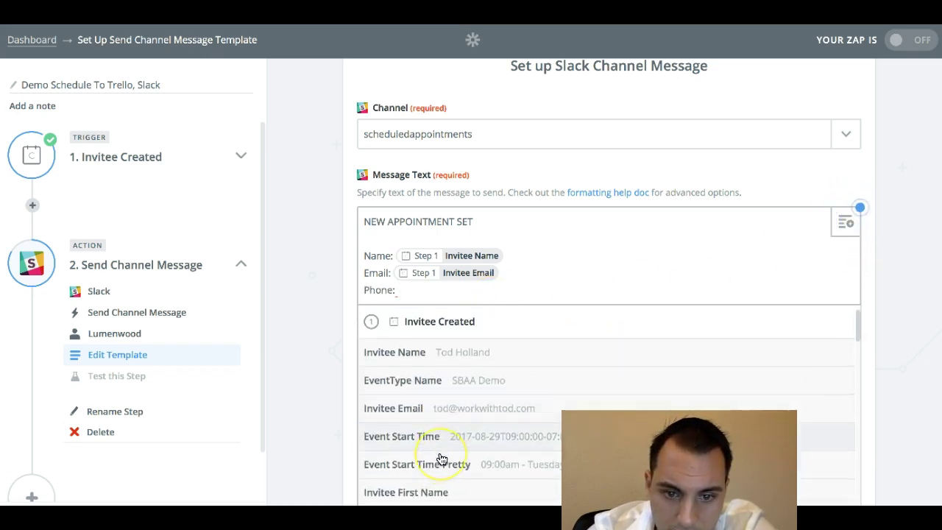
{"action": "scroll", "coordinate": [466, 384], "scroll_direction": "down", "scroll_amount": 4}
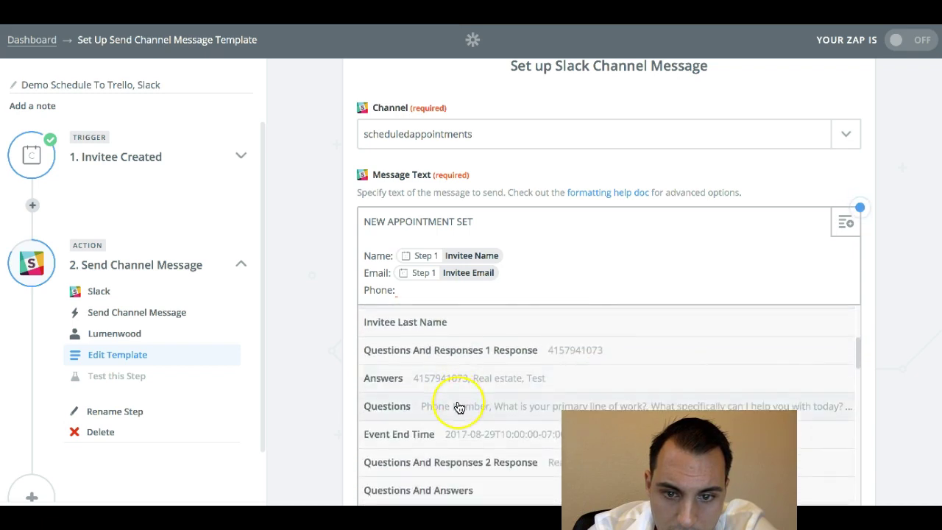
{"action": "scroll", "coordinate": [458, 407], "scroll_direction": "down", "scroll_amount": 1}
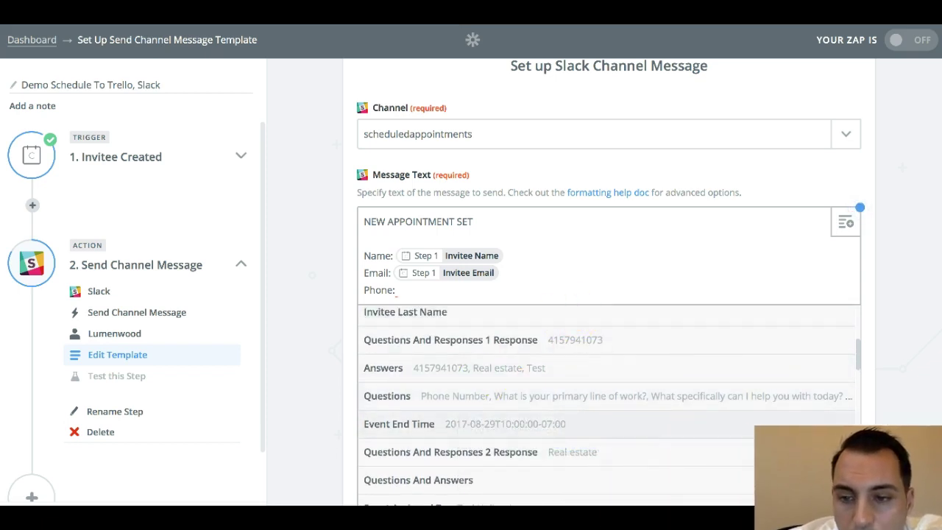
- Map Questions And Responses 1 Response after Phone: and add a 'Survey Questions:' heading
{"action": "left_click", "coordinate": [571, 341]}
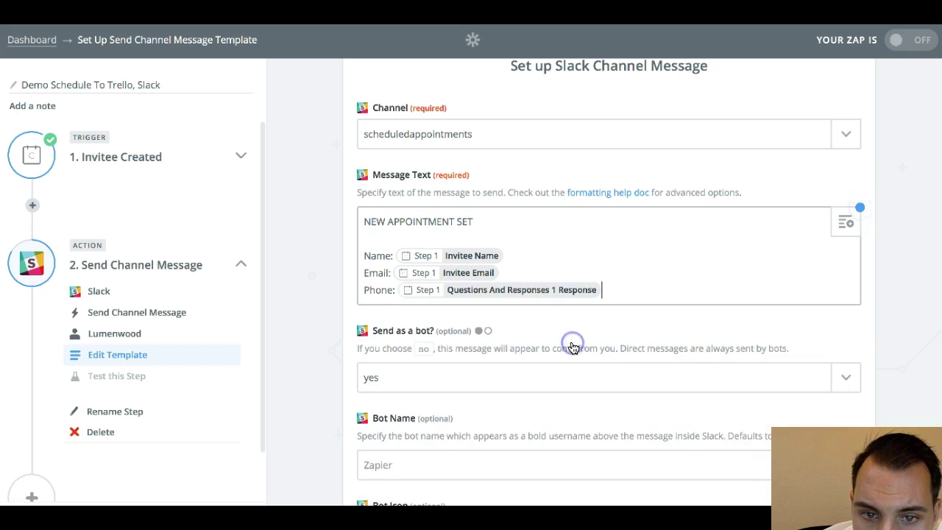
{"action": "key", "text": "Return"}
{"action": "key", "text": "Return"}
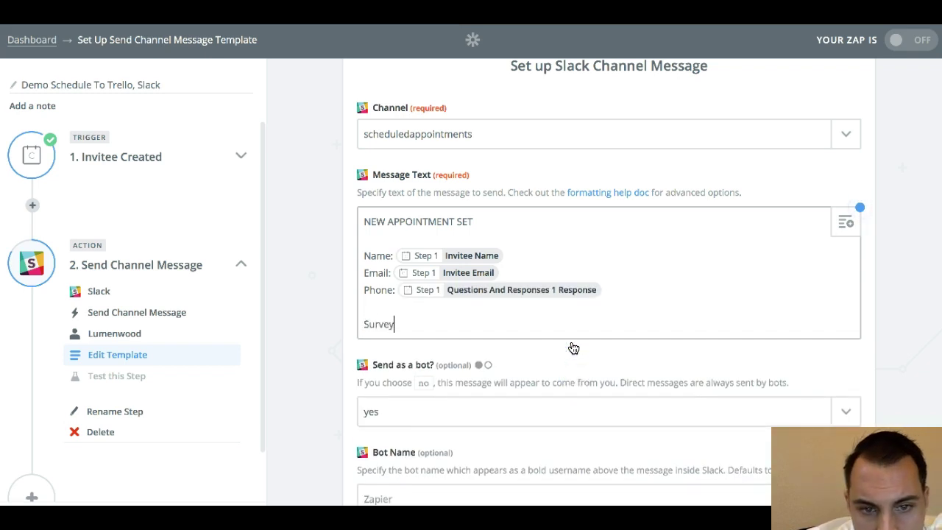
{"action": "type", "text": "Survey Questions:"}
{"action": "key", "text": "Return"}
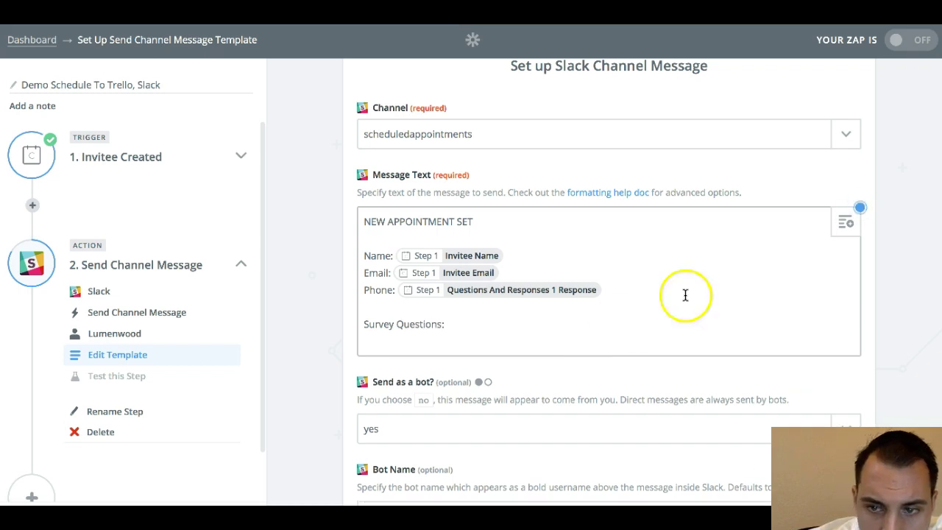
- Insert the second survey question followed by its response
{"action": "left_click", "coordinate": [845, 224]}
{"action": "scroll", "coordinate": [544, 445], "scroll_direction": "down", "scroll_amount": 5}
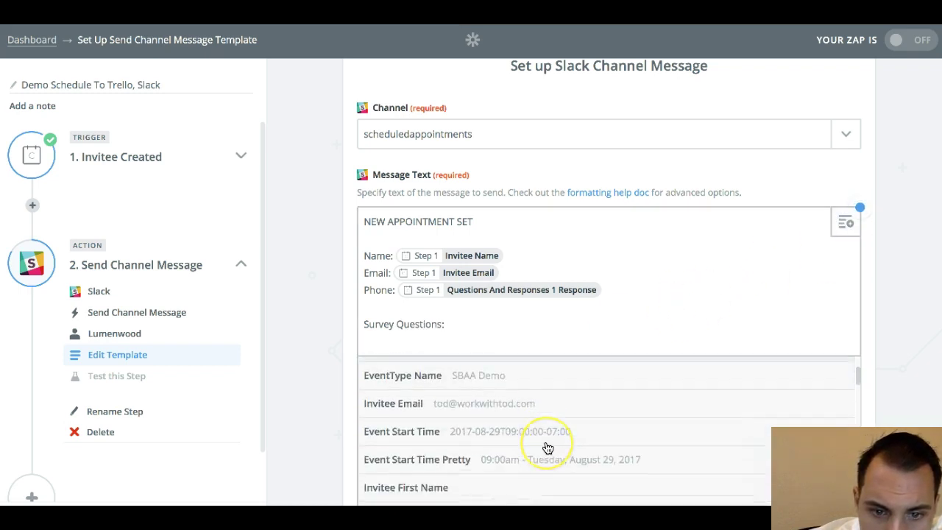
{"action": "scroll", "coordinate": [547, 448], "scroll_direction": "down", "scroll_amount": 8}
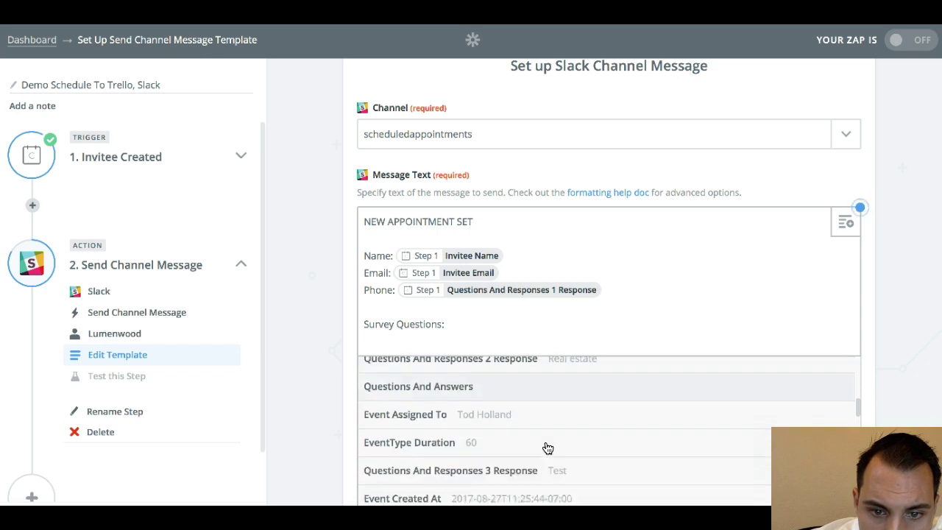
{"action": "scroll", "coordinate": [547, 448], "scroll_direction": "down", "scroll_amount": 3}
{"action": "left_click", "coordinate": [542, 417]}
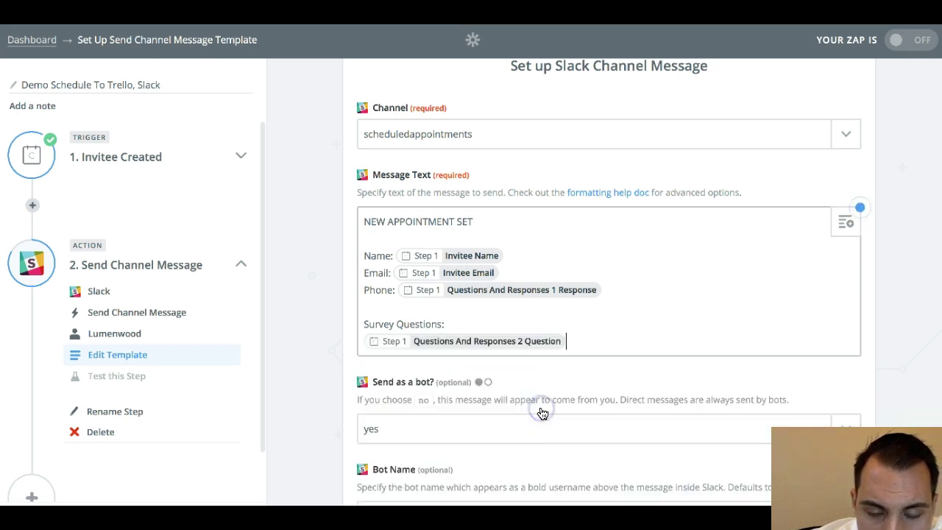
{"action": "left_click", "coordinate": [846, 222]}
{"action": "scroll", "coordinate": [558, 484], "scroll_direction": "down", "scroll_amount": 6}
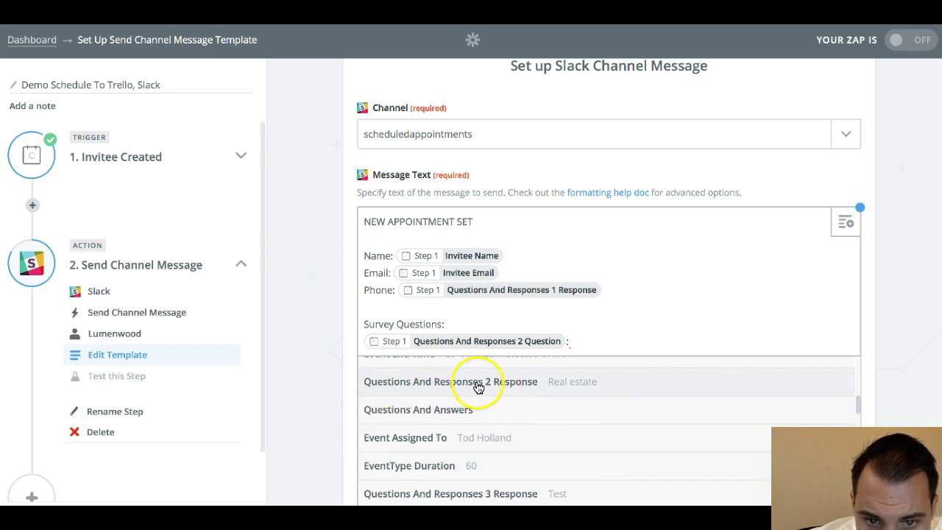
{"action": "left_click", "coordinate": [524, 386]}
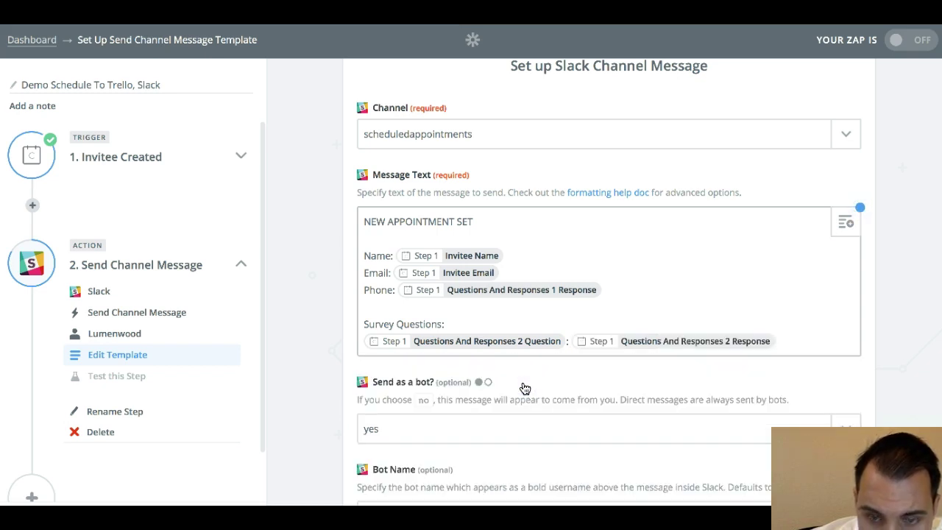
{"action": "key", "text": "Return"}
- Insert the third survey question and its response, leaving a blank line after
{"action": "left_click", "coordinate": [847, 223]}
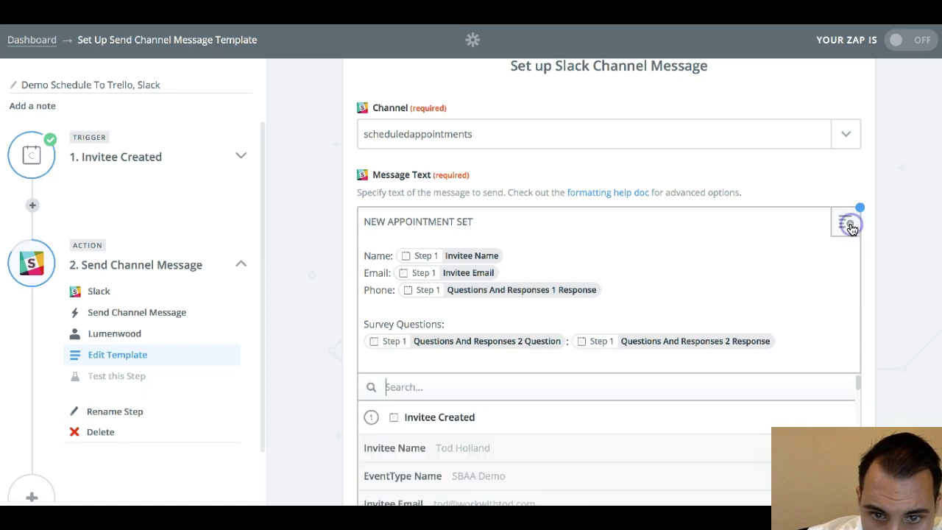
{"action": "scroll", "coordinate": [569, 499], "scroll_direction": "down", "scroll_amount": 10}
{"action": "scroll", "coordinate": [569, 499], "scroll_direction": "up", "scroll_amount": 5}
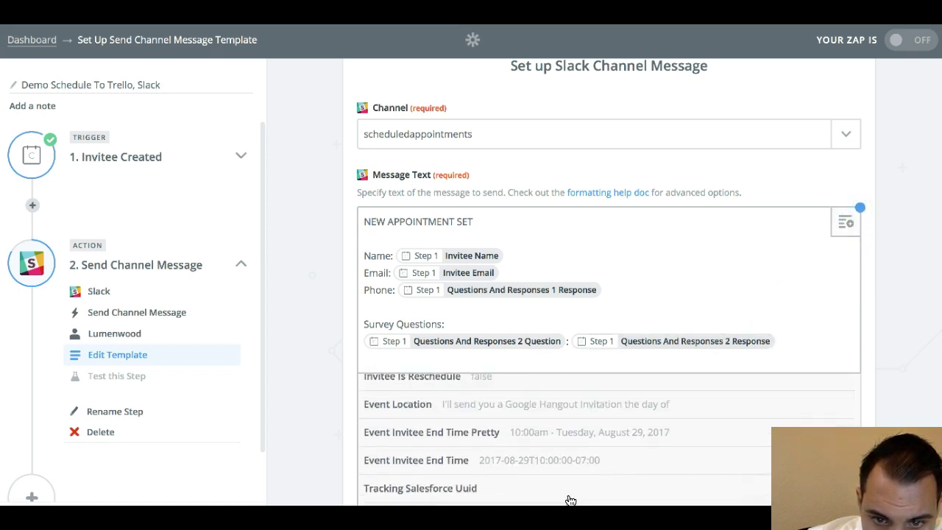
{"action": "scroll", "coordinate": [589, 452], "scroll_direction": "up", "scroll_amount": 5}
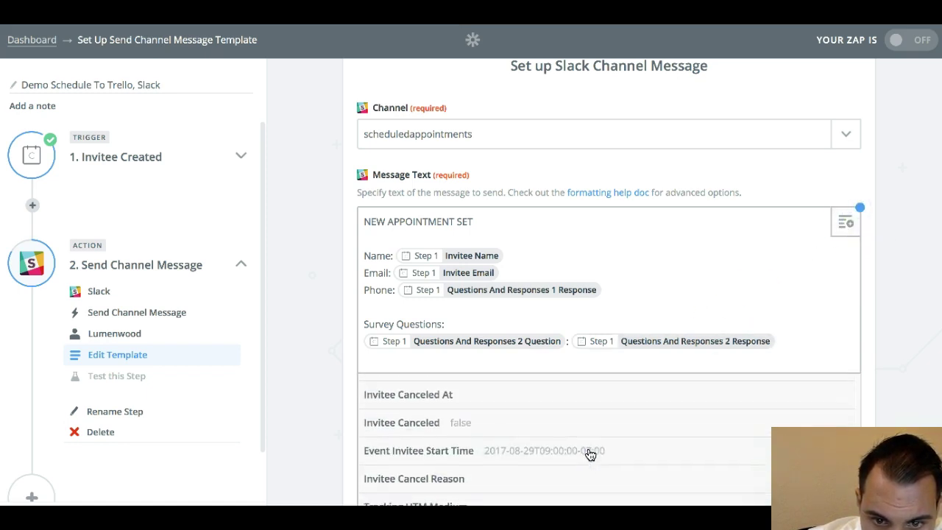
{"action": "left_click", "coordinate": [591, 446]}
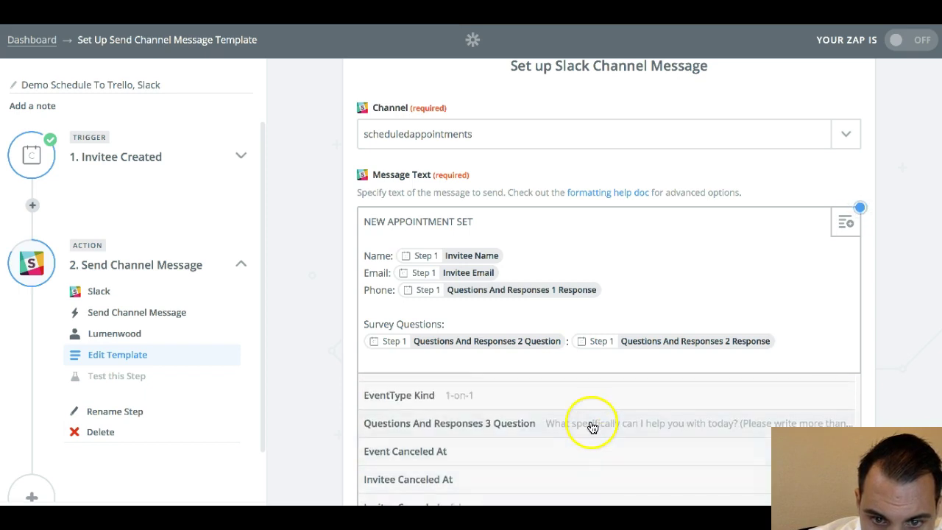
{"action": "left_click", "coordinate": [592, 426]}
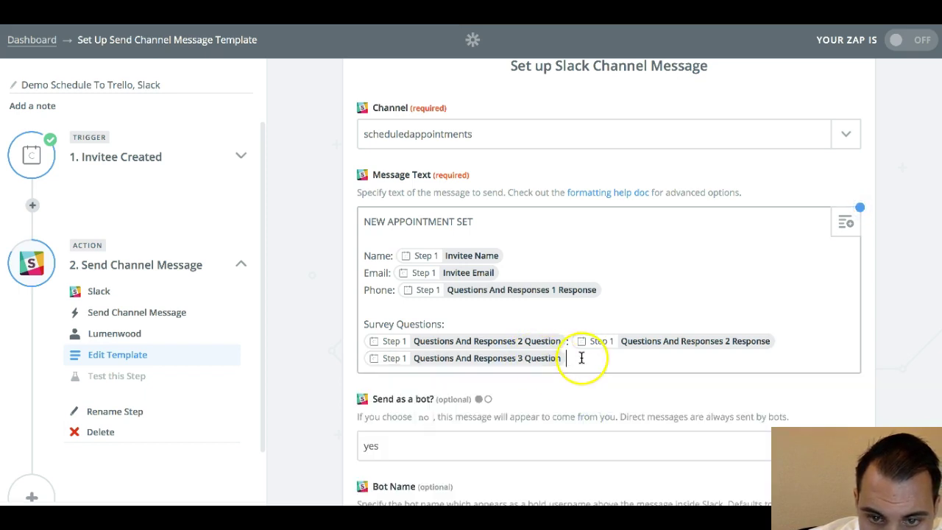
{"action": "left_click", "coordinate": [850, 215]}
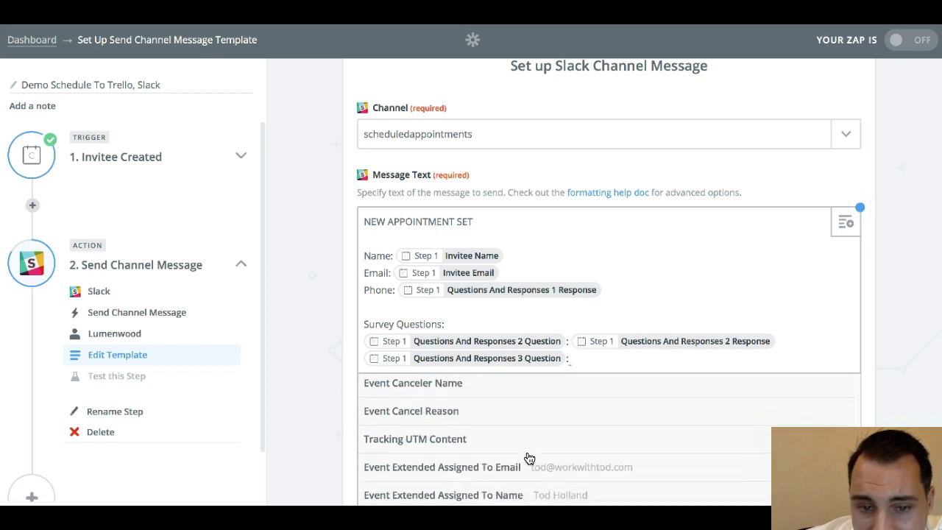
{"action": "scroll", "coordinate": [528, 458], "scroll_direction": "down", "scroll_amount": 2}
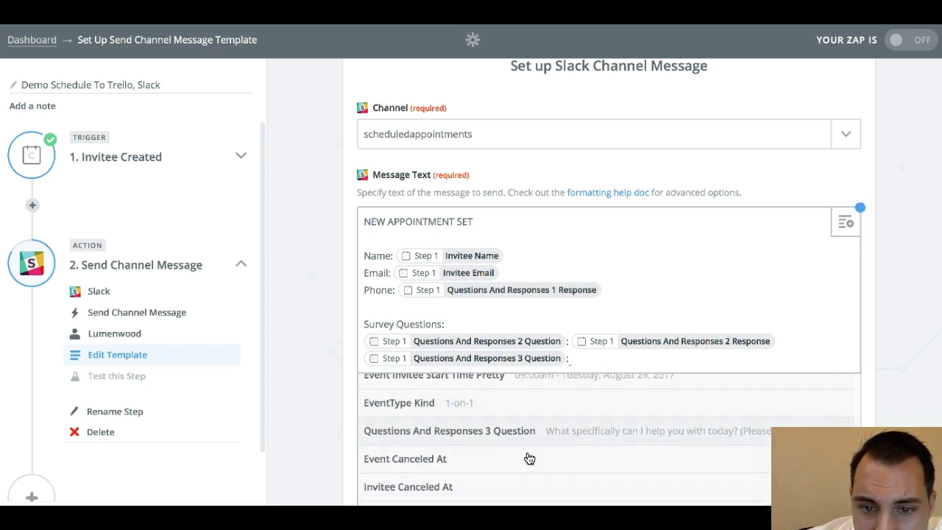
{"action": "scroll", "coordinate": [529, 459], "scroll_direction": "down", "scroll_amount": 2}
{"action": "scroll", "coordinate": [528, 458], "scroll_direction": "down", "scroll_amount": 5}
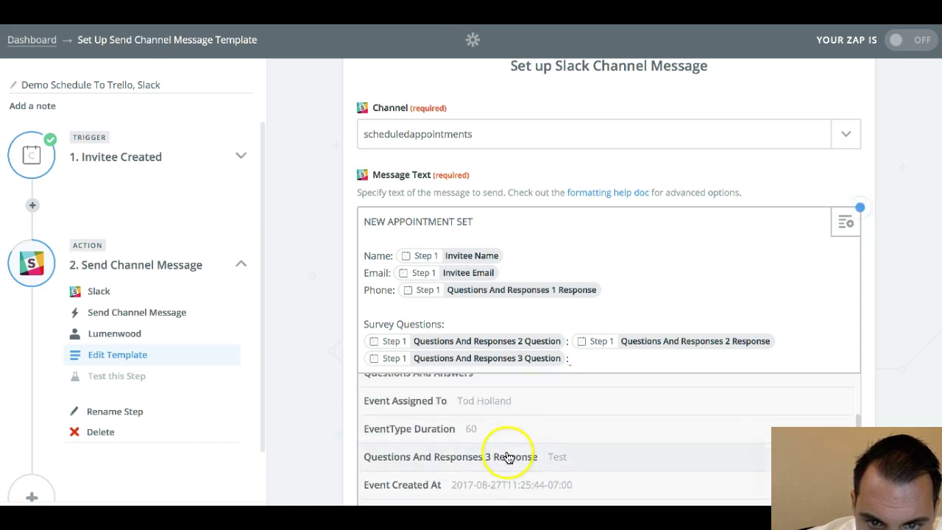
{"action": "left_click", "coordinate": [504, 459]}
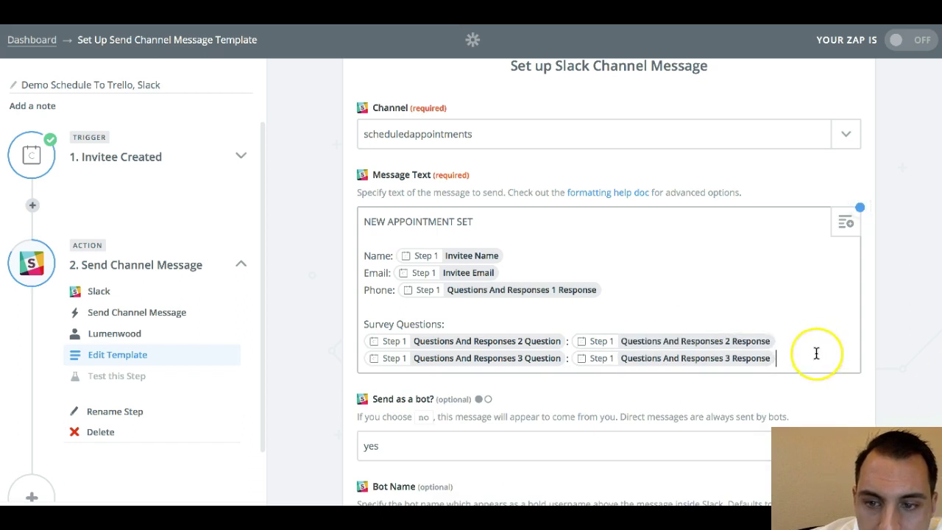
{"action": "key", "text": "Return"}
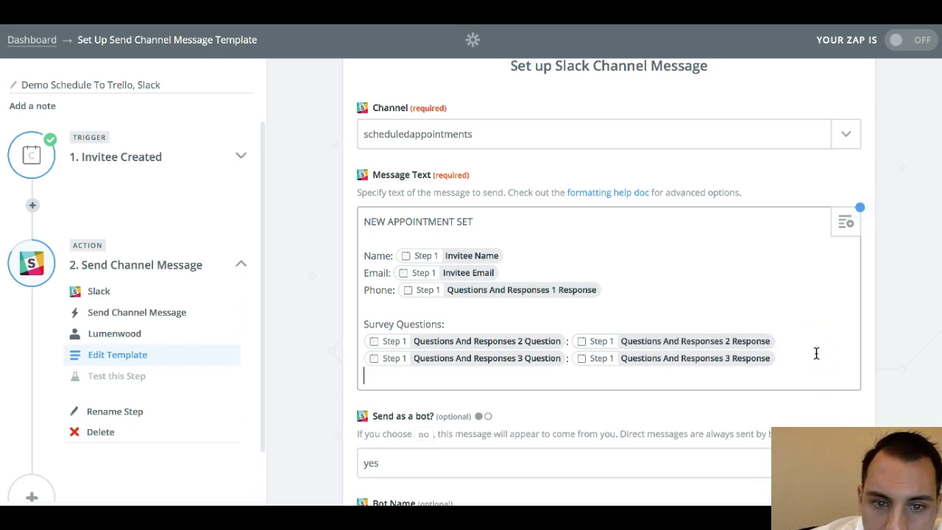
{"action": "key", "text": "Return"}
{"action": "type", "text": "Event Type:"}
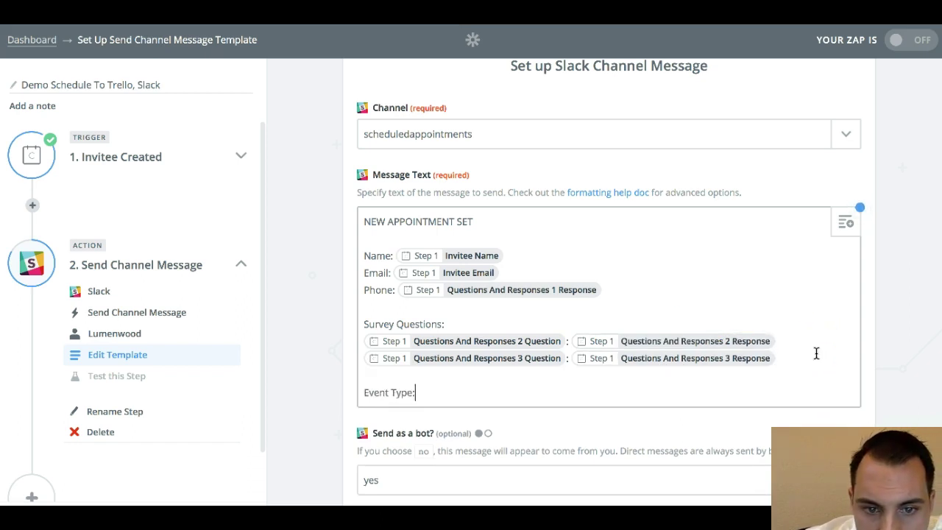
- Map the EventType Kind field after 'Event Type:'
{"action": "left_click", "coordinate": [846, 223]}
{"action": "scroll", "coordinate": [542, 501], "scroll_direction": "down", "scroll_amount": 5}
{"action": "scroll", "coordinate": [545, 485], "scroll_direction": "up", "scroll_amount": 5}
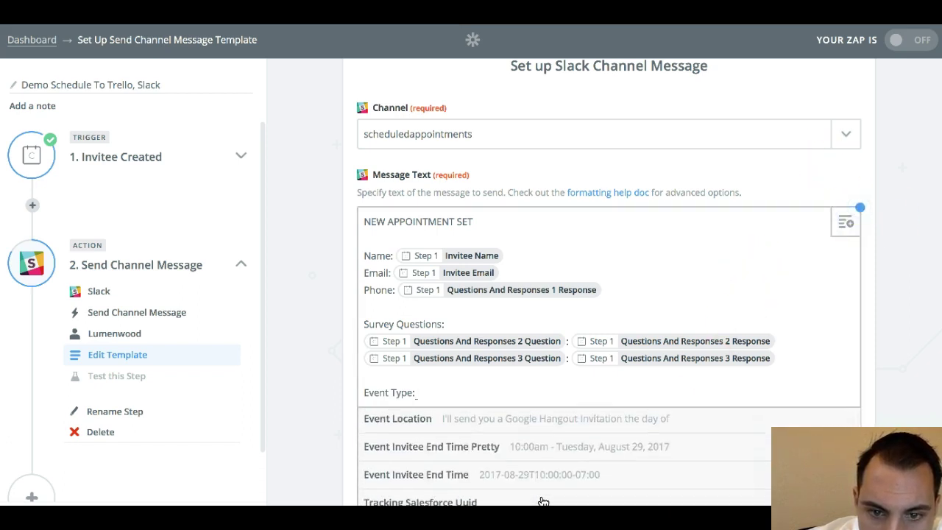
{"action": "scroll", "coordinate": [551, 465], "scroll_direction": "up", "scroll_amount": 5}
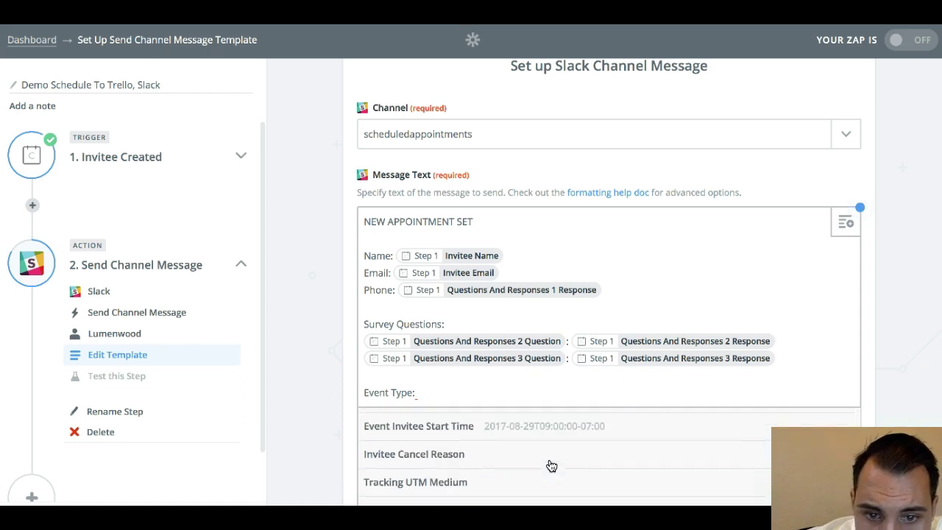
{"action": "scroll", "coordinate": [548, 466], "scroll_direction": "up", "scroll_amount": 2}
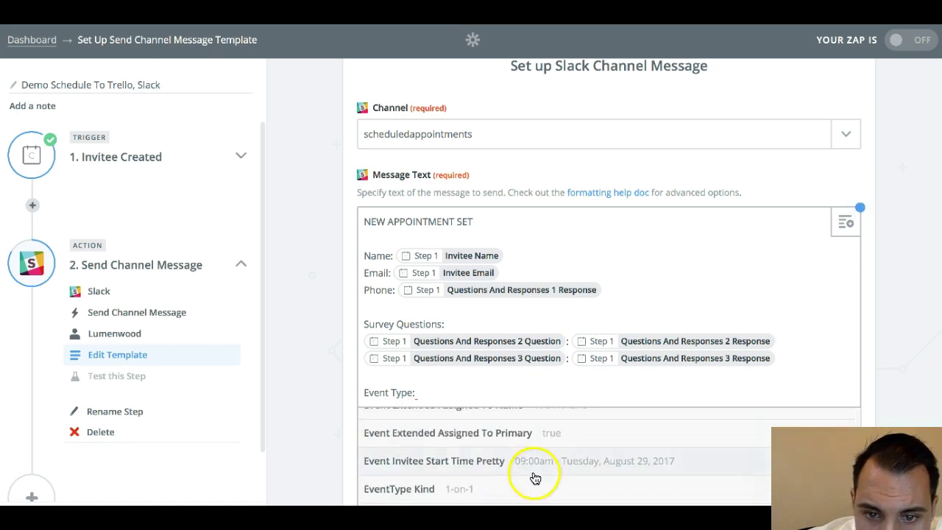
{"action": "left_click", "coordinate": [525, 487]}
- Add a 'Demo Process:' heading and step '1) Go To Trello > Demo Schedule > Not Started'
{"action": "key", "text": "Return"}
{"action": "key", "text": "Return"}
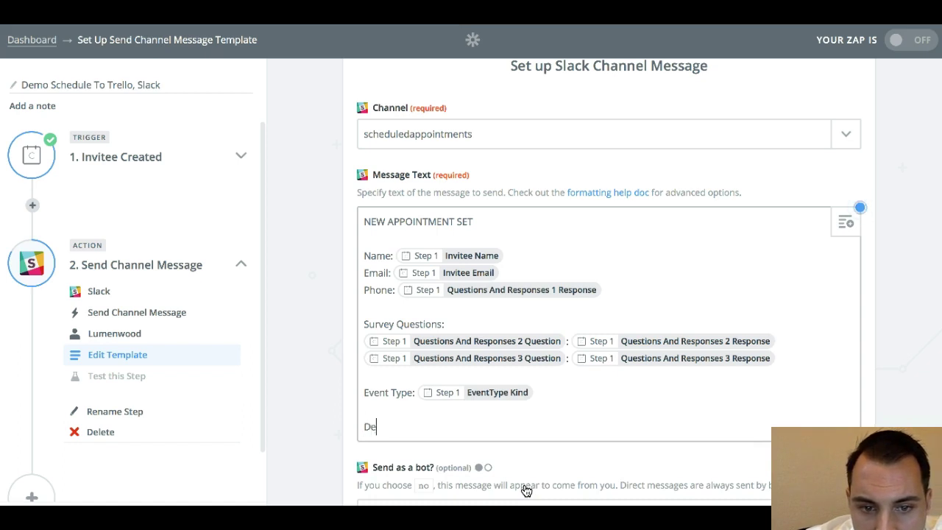
{"action": "type", "text": "Demo Process:"}
{"action": "key", "text": "Return"}
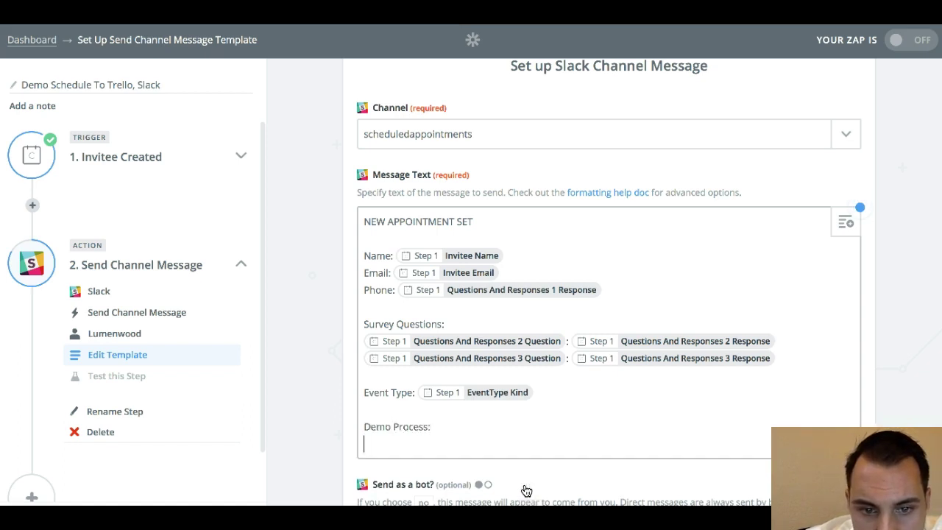
{"action": "key", "text": "Return"}
{"action": "type", "text": "1"}
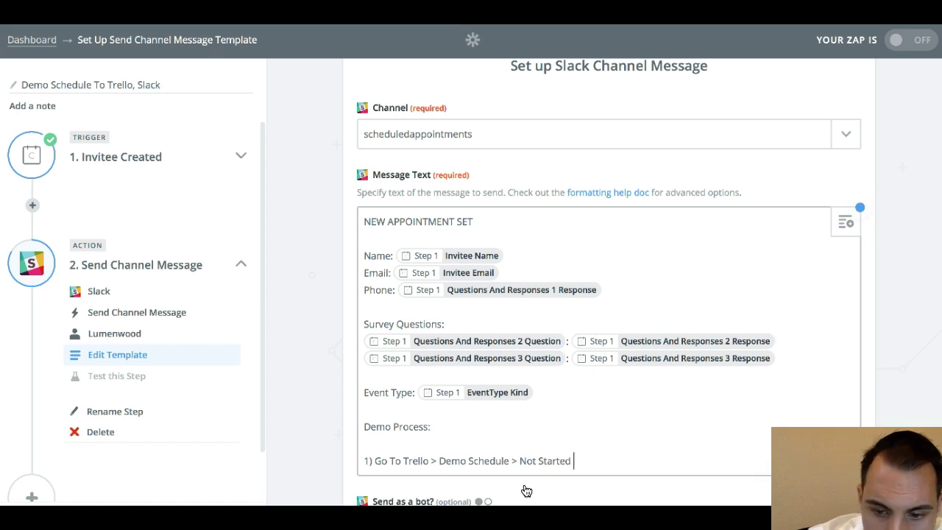
- Append the Invitee Name field and ' Demo' to Demo Process step 1
{"action": "left_click", "coordinate": [845, 224]}
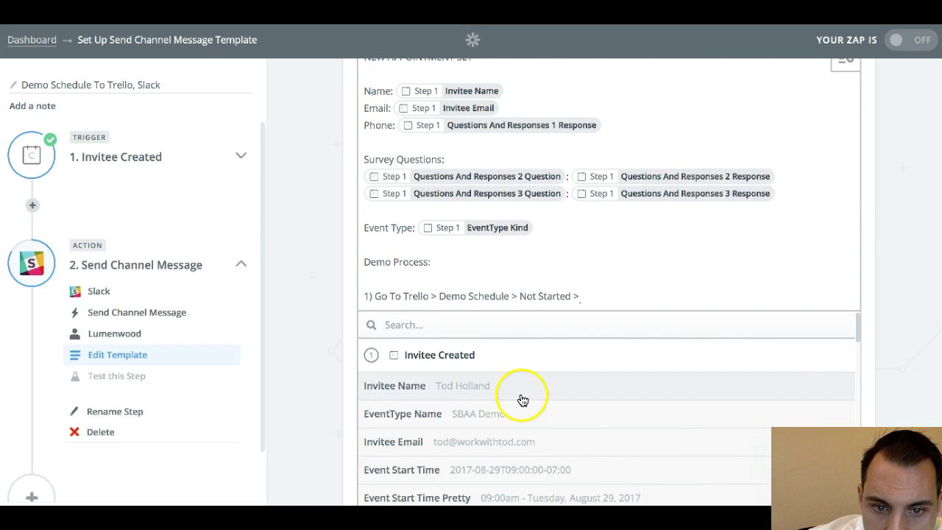
{"action": "left_click", "coordinate": [521, 388]}
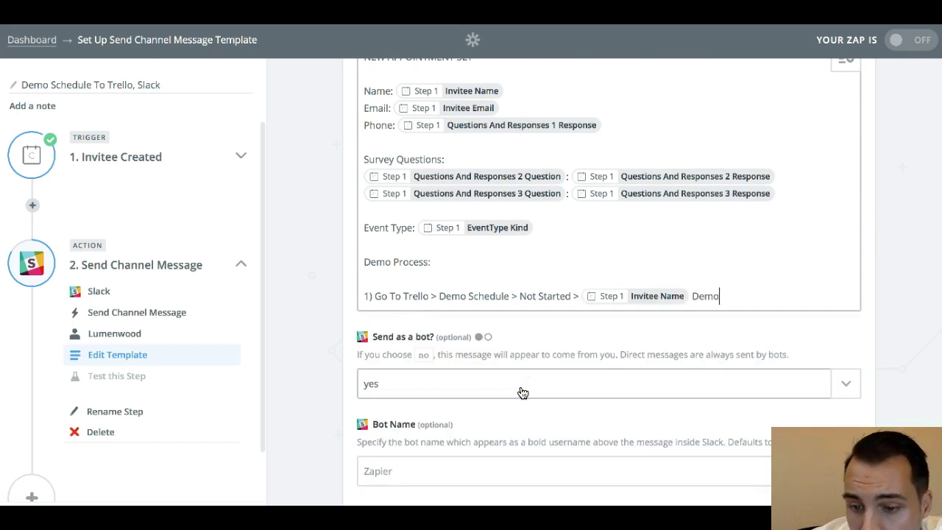
{"action": "type", "text": "Demo"}
- Add steps 2–4: follow the checklist, send prospect to payment site, follow up until payment
{"action": "key", "text": "Return"}
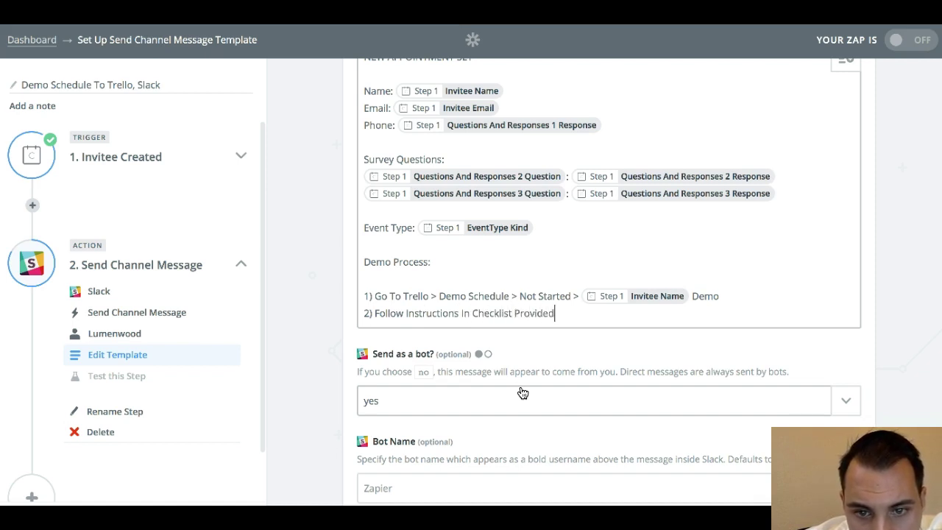
{"action": "key", "text": "Return"}
{"action": "type", "text": "3)"}
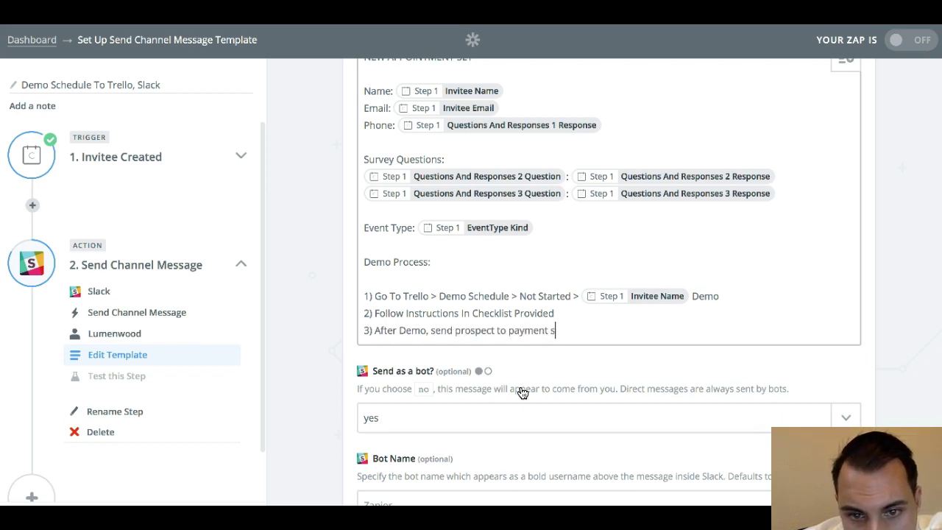
{"action": "key", "text": "Return"}
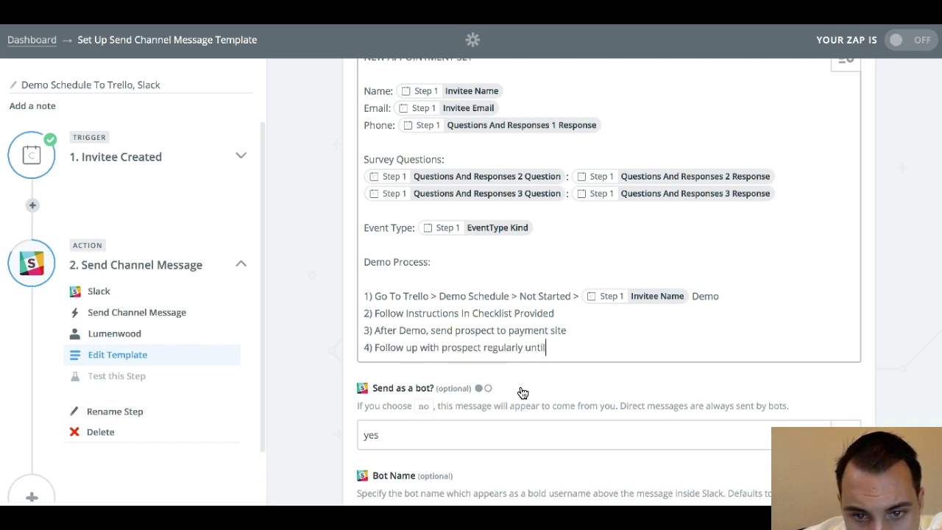
{"action": "scroll", "coordinate": [523, 393], "scroll_direction": "down", "scroll_amount": 4}
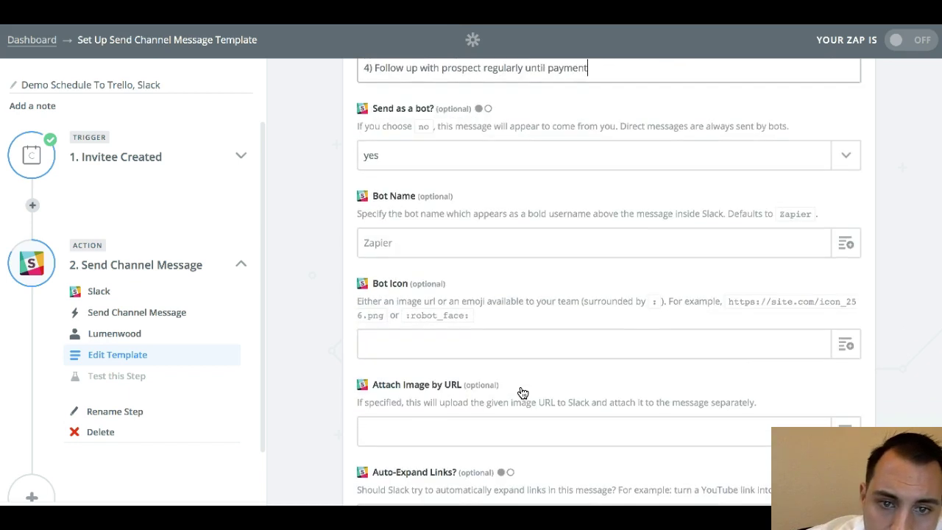
- Name the Slack bot 'schedulebot' and continue to the test step
{"action": "left_click", "coordinate": [436, 249]}
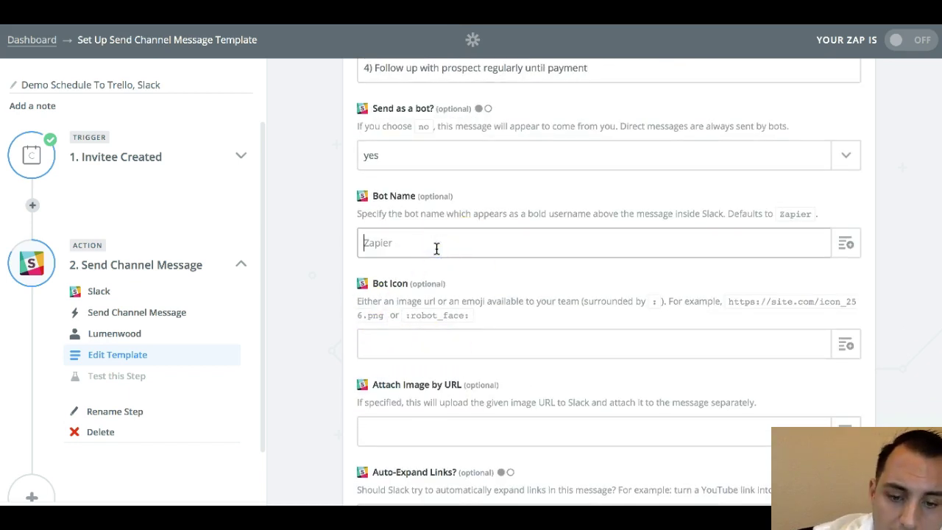
{"action": "type", "text": "schedulebot"}
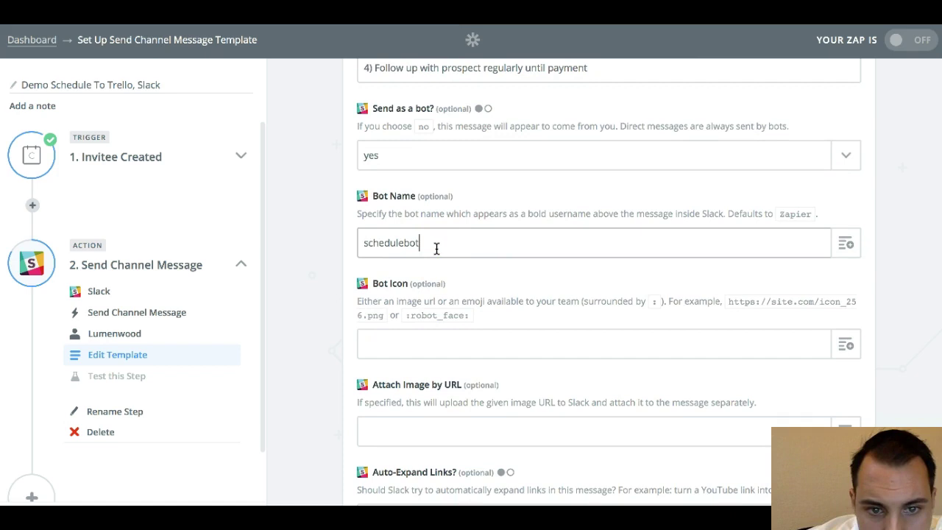
{"action": "scroll", "coordinate": [450, 363], "scroll_direction": "down", "scroll_amount": 2}
{"action": "scroll", "coordinate": [448, 364], "scroll_direction": "down", "scroll_amount": 3}
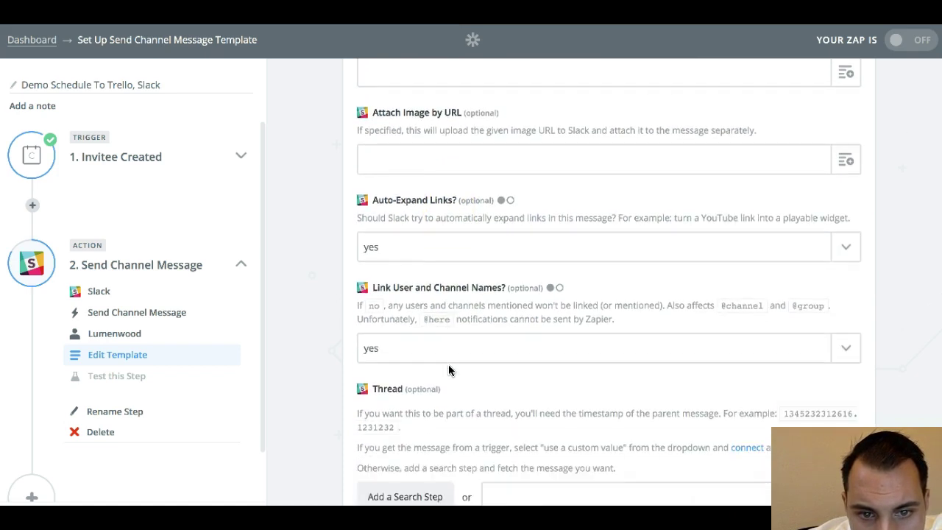
{"action": "scroll", "coordinate": [441, 280], "scroll_direction": "down", "scroll_amount": 5}
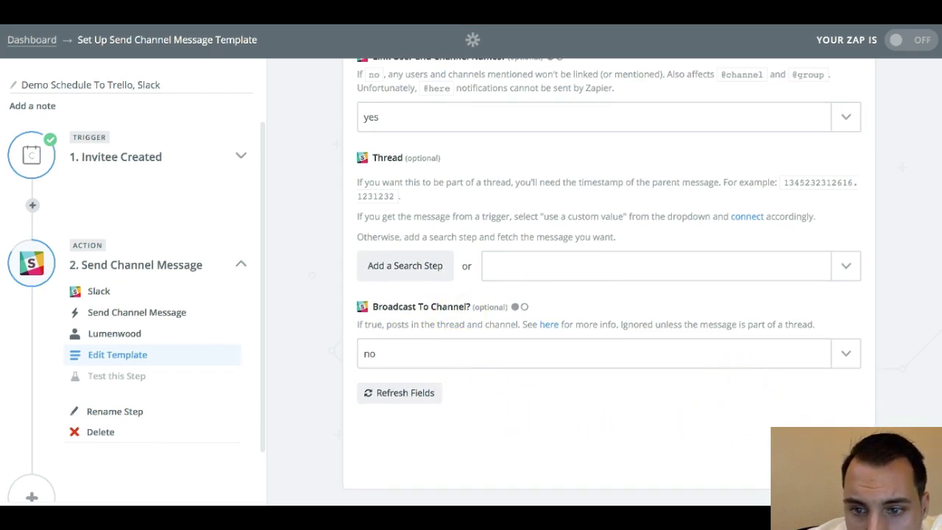
{"action": "left_click", "coordinate": [839, 443]}
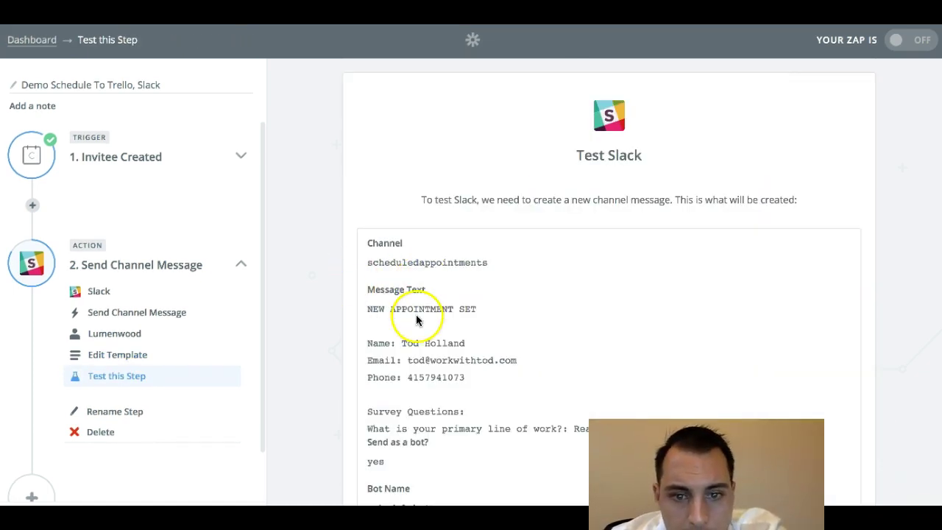
- Review the Slack message text preview and create the test channel message
{"action": "scroll", "coordinate": [415, 315], "scroll_direction": "down", "scroll_amount": 2}
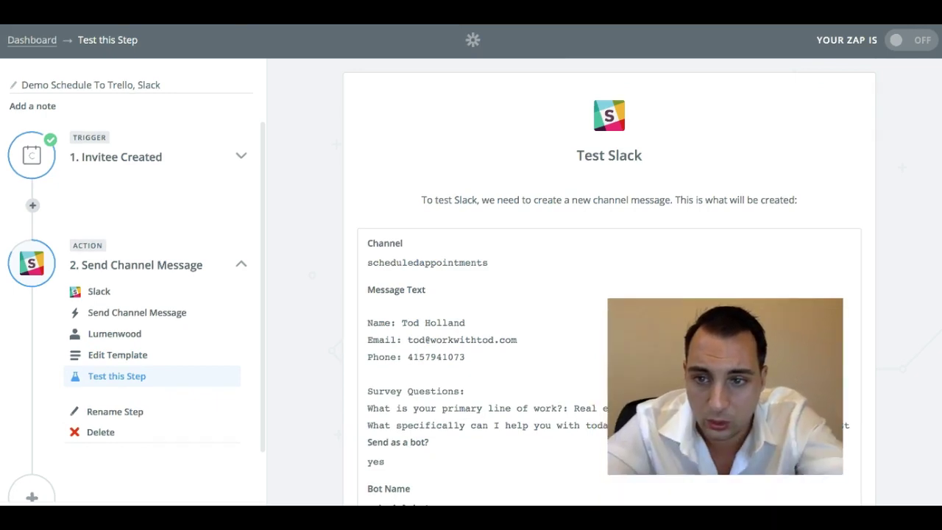
{"action": "scroll", "coordinate": [733, 347], "scroll_direction": "down", "scroll_amount": 2}
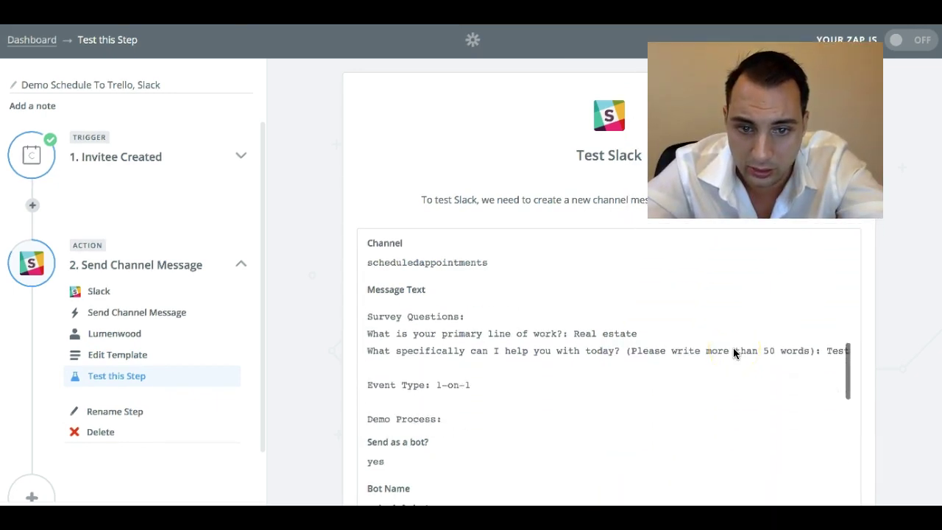
{"action": "scroll", "coordinate": [574, 342], "scroll_direction": "up", "scroll_amount": 3}
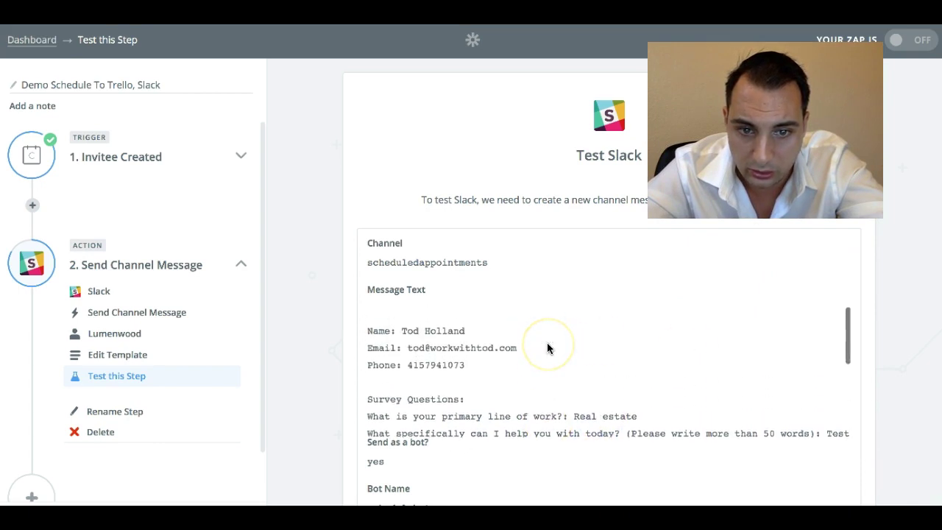
{"action": "scroll", "coordinate": [426, 373], "scroll_direction": "down", "scroll_amount": 3}
{"action": "left_click", "coordinate": [426, 379]}
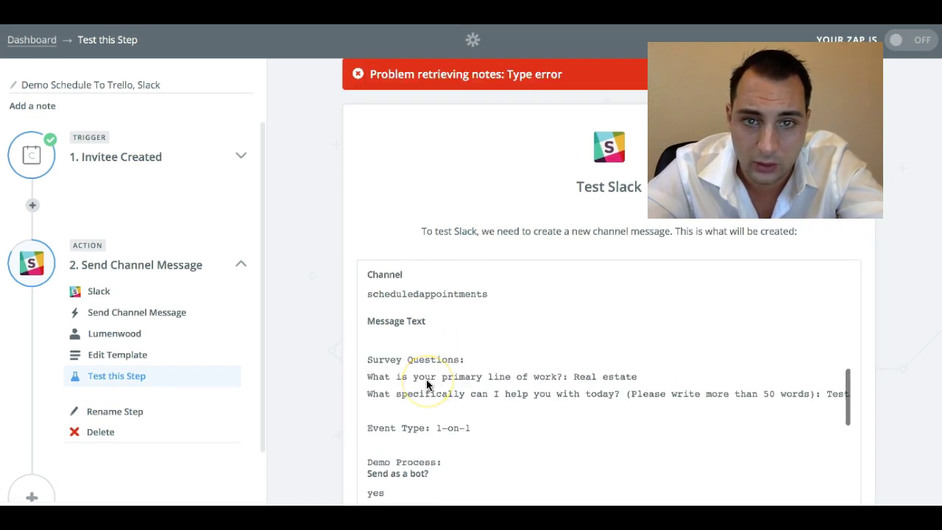
{"action": "scroll", "coordinate": [426, 378], "scroll_direction": "down", "scroll_amount": 2}
{"action": "scroll", "coordinate": [447, 354], "scroll_direction": "down", "scroll_amount": 1}
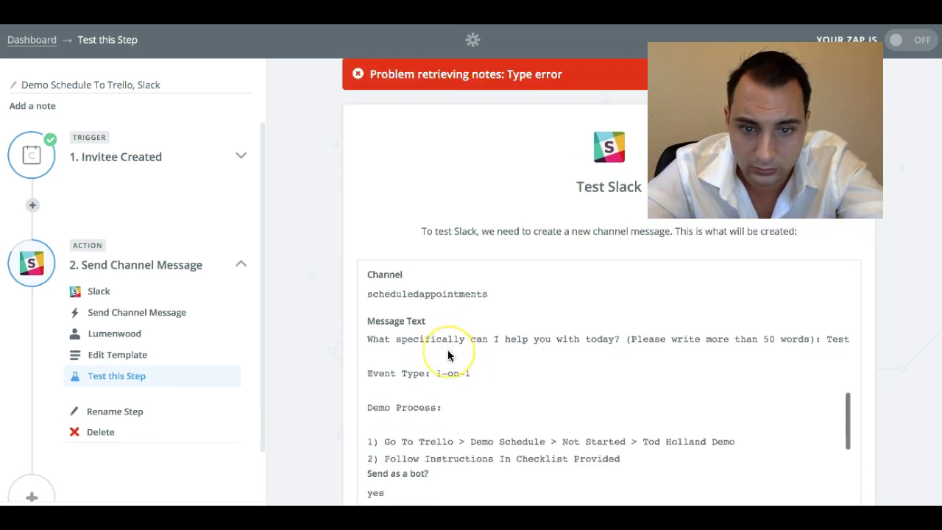
{"action": "scroll", "coordinate": [448, 354], "scroll_direction": "down", "scroll_amount": 1}
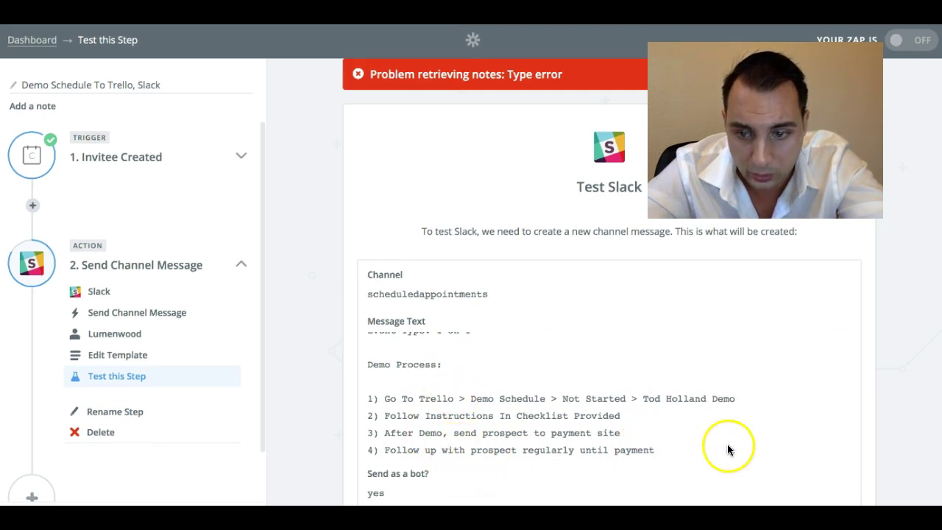
{"action": "scroll", "coordinate": [880, 483], "scroll_direction": "down", "scroll_amount": 5}
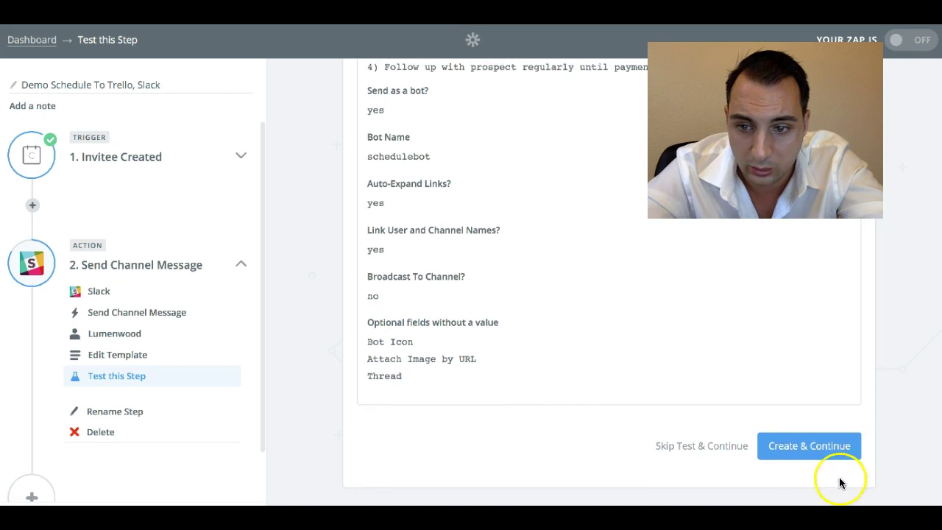
{"action": "left_click", "coordinate": [814, 450]}
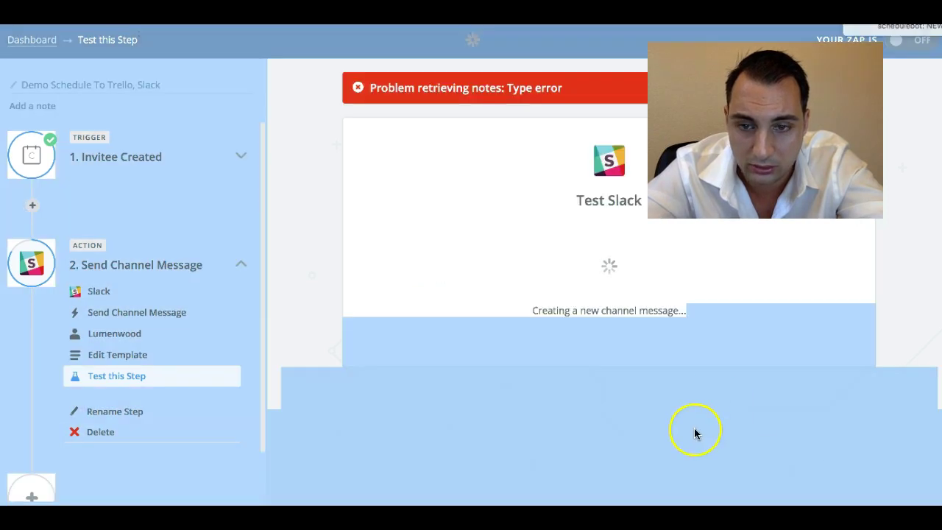
- Check Slack, dismiss the error notice, and resend the test channel message
{"action": "key", "text": "super+Tab"}
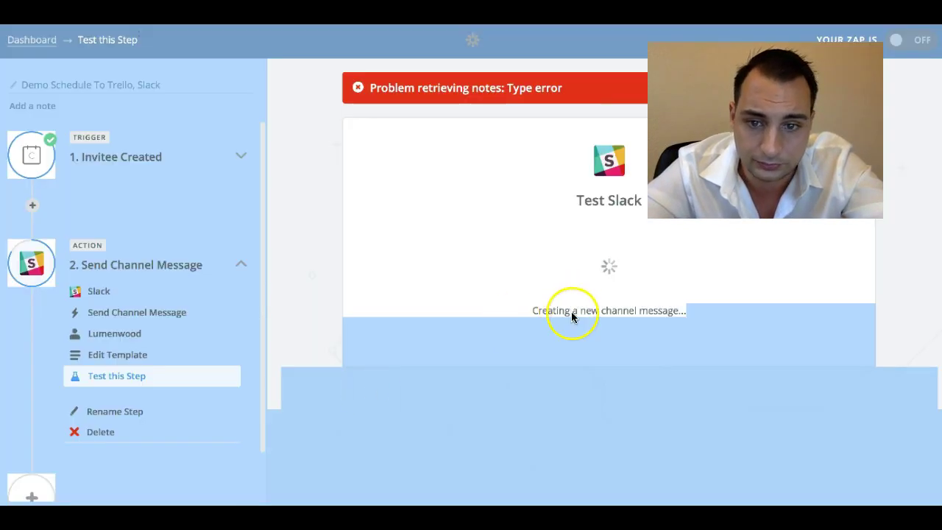
{"action": "left_click", "coordinate": [606, 88]}
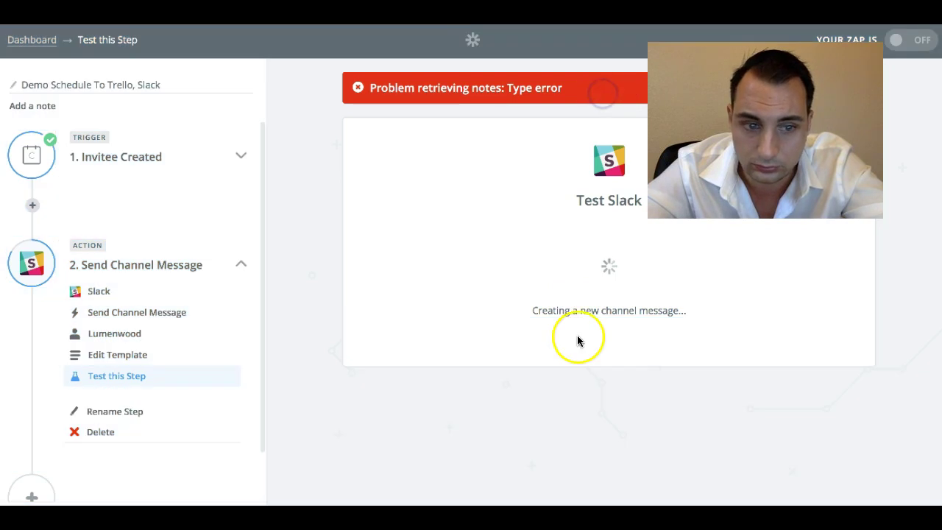
{"action": "scroll", "coordinate": [237, 451], "scroll_direction": "down", "scroll_amount": 2}
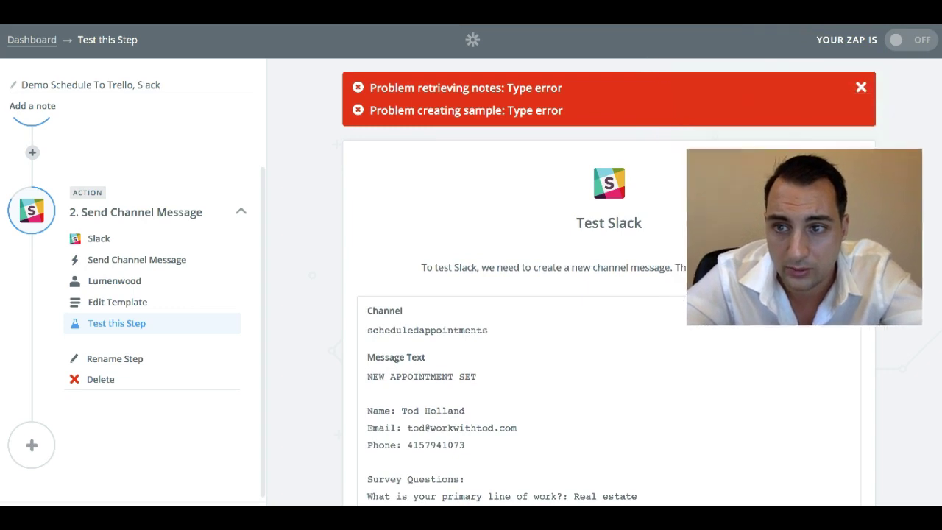
{"action": "left_click", "coordinate": [861, 87]}
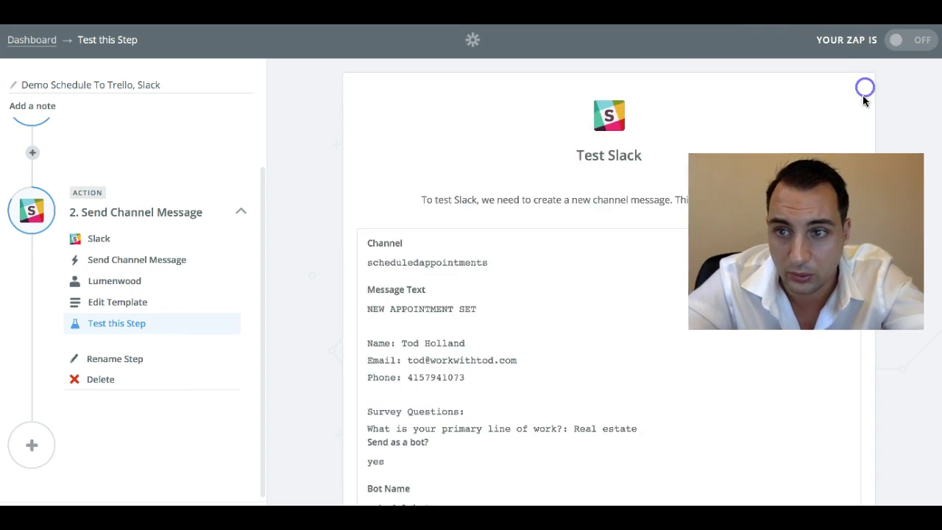
{"action": "scroll", "coordinate": [670, 429], "scroll_direction": "down", "scroll_amount": 10}
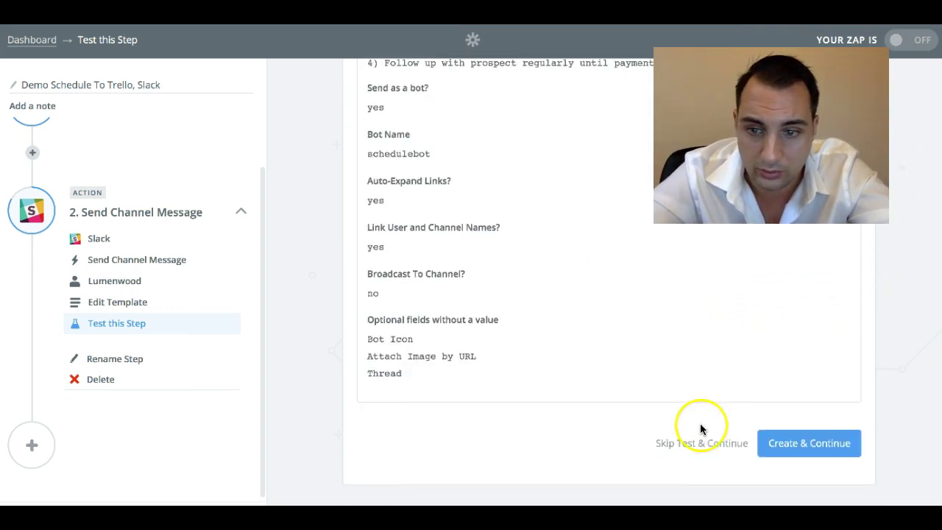
{"action": "left_click", "coordinate": [781, 446]}
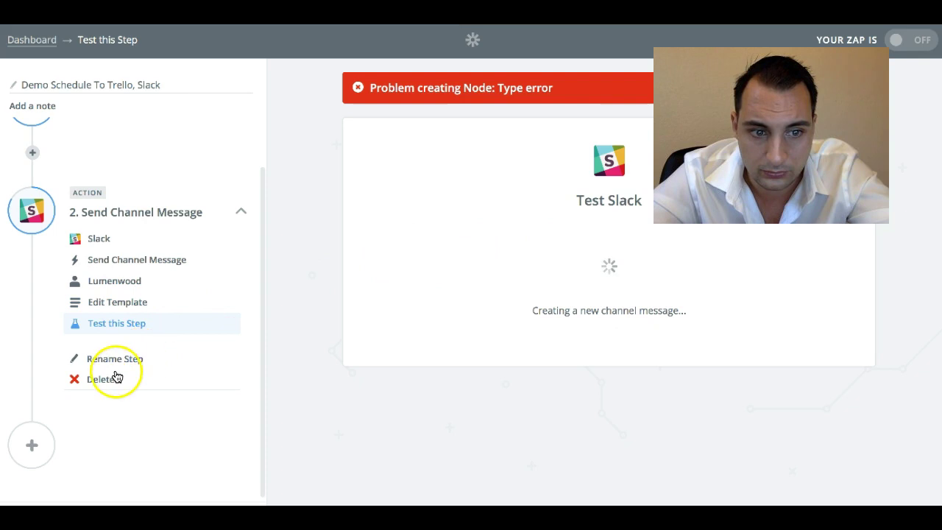
- Return to editing the Send Channel Message template
{"action": "left_click", "coordinate": [32, 444]}
{"action": "left_click", "coordinate": [373, 239]}
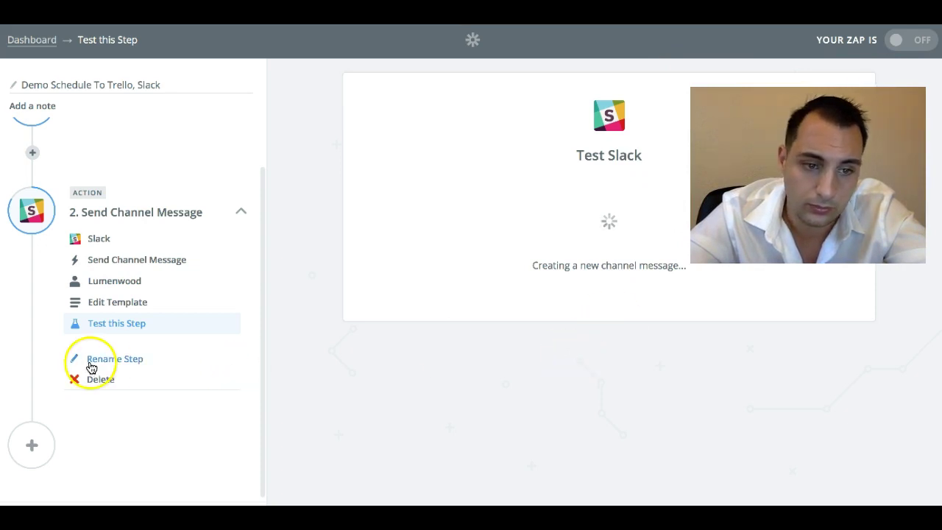
{"action": "left_click", "coordinate": [111, 301]}
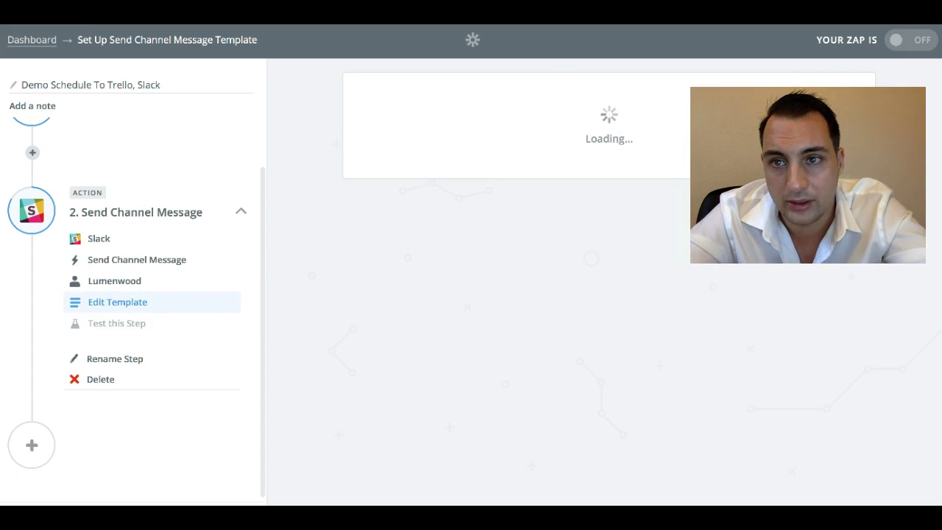
- Check the network connection and reload the Zapier page
{"action": "left_click", "coordinate": [610, 1]}
{"action": "key", "text": "Escape"}
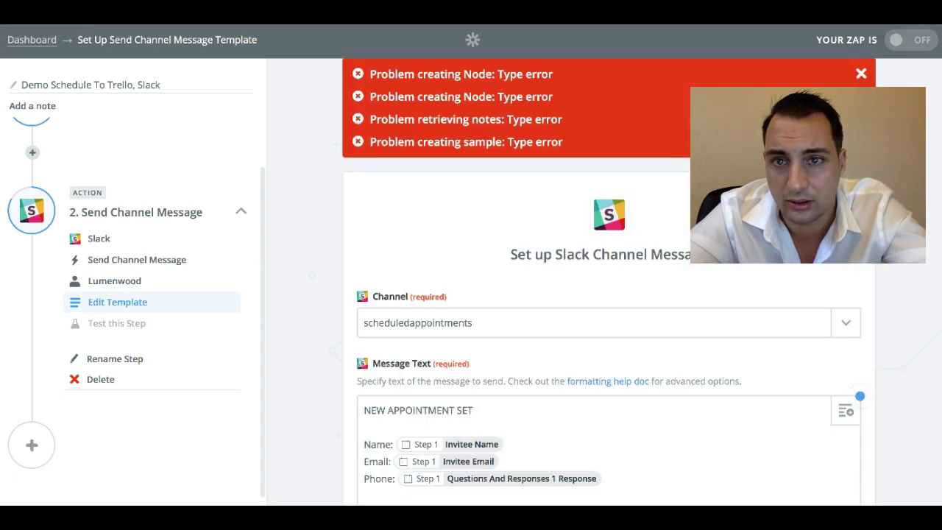
{"action": "left_click", "coordinate": [614, 25]}
{"action": "key", "text": "Return"}
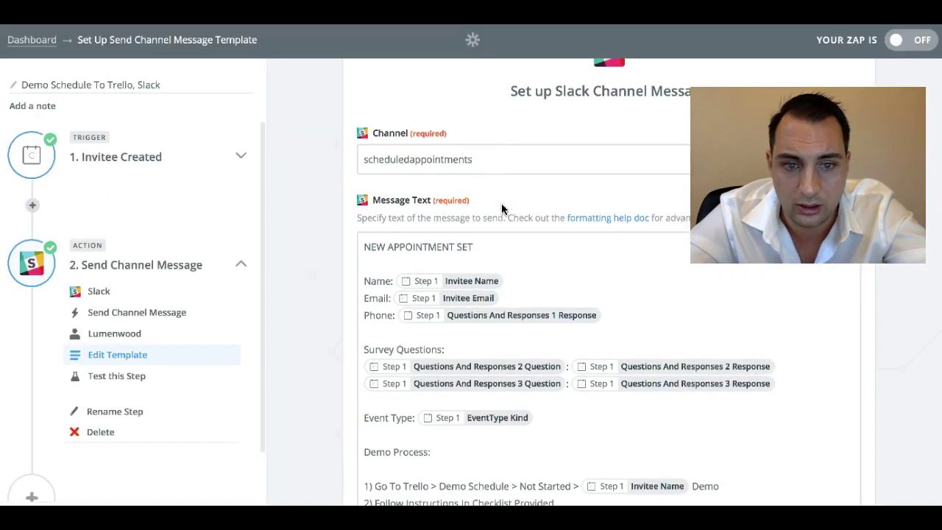
- Continue from the intact template to rerun the Slack step test
{"action": "left_click", "coordinate": [865, 339]}
{"action": "scroll", "coordinate": [865, 335], "scroll_direction": "down", "scroll_amount": 15}
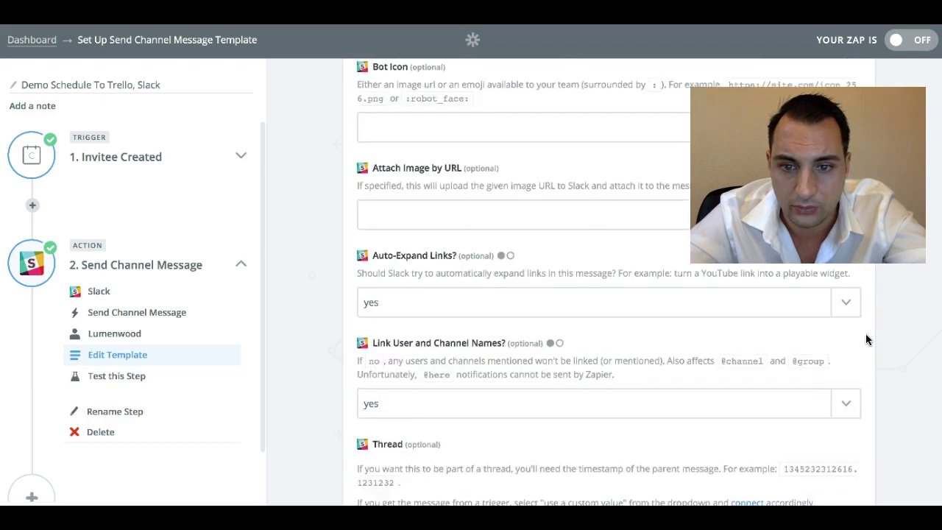
{"action": "left_click", "coordinate": [831, 445]}
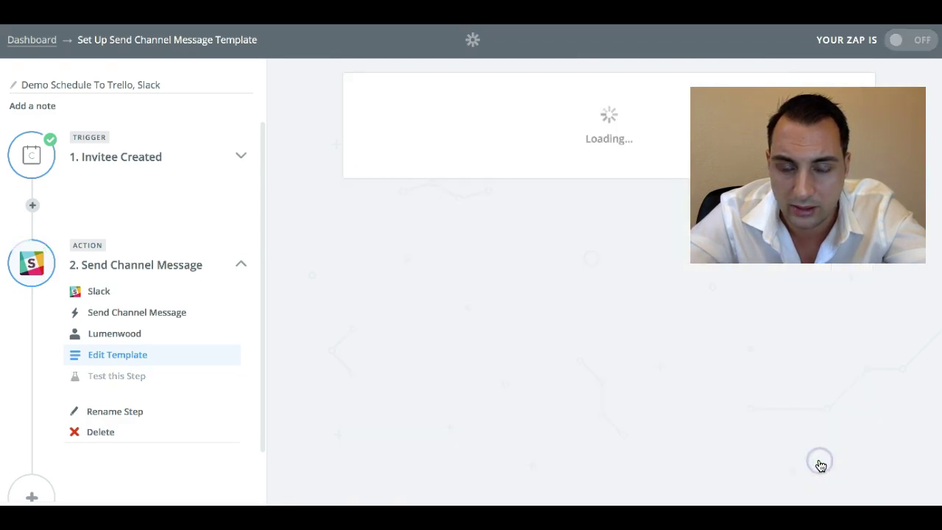
{"action": "left_click", "coordinate": [640, 370]}
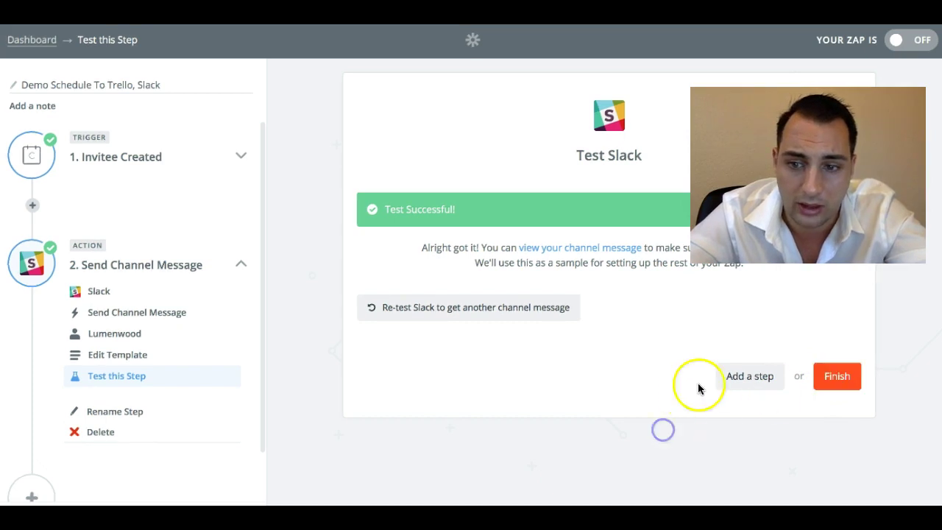
- Choose Trello as the step's app and Add Checklist to Card as its action
{"action": "scroll", "coordinate": [385, 340], "scroll_direction": "down", "scroll_amount": 1}
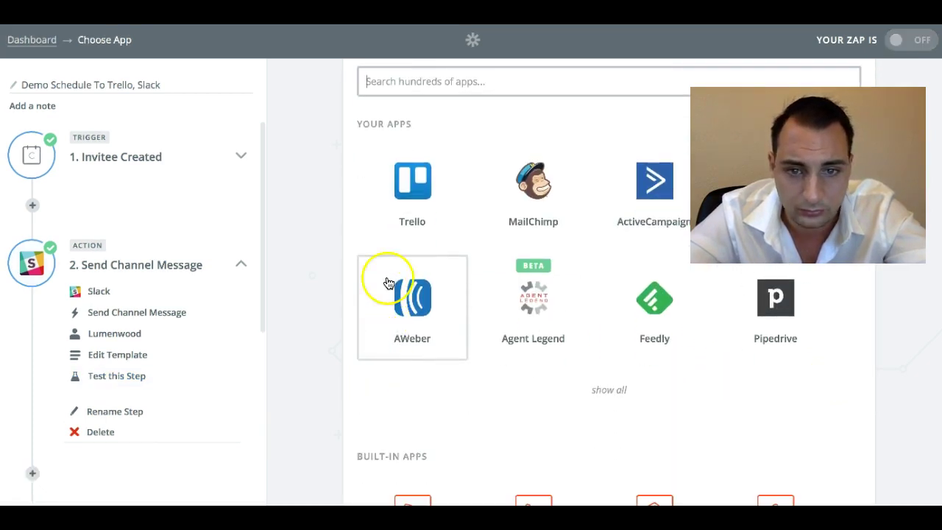
{"action": "left_click", "coordinate": [407, 193]}
{"action": "scroll", "coordinate": [462, 263], "scroll_direction": "down", "scroll_amount": 2}
{"action": "scroll", "coordinate": [462, 262], "scroll_direction": "down", "scroll_amount": 2}
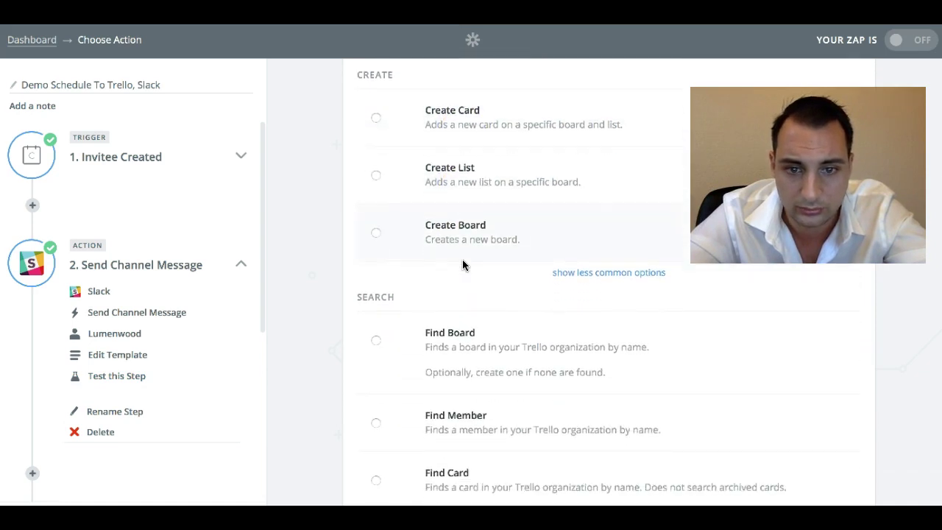
{"action": "scroll", "coordinate": [477, 154], "scroll_direction": "up", "scroll_amount": 1}
{"action": "left_click", "coordinate": [482, 143]}
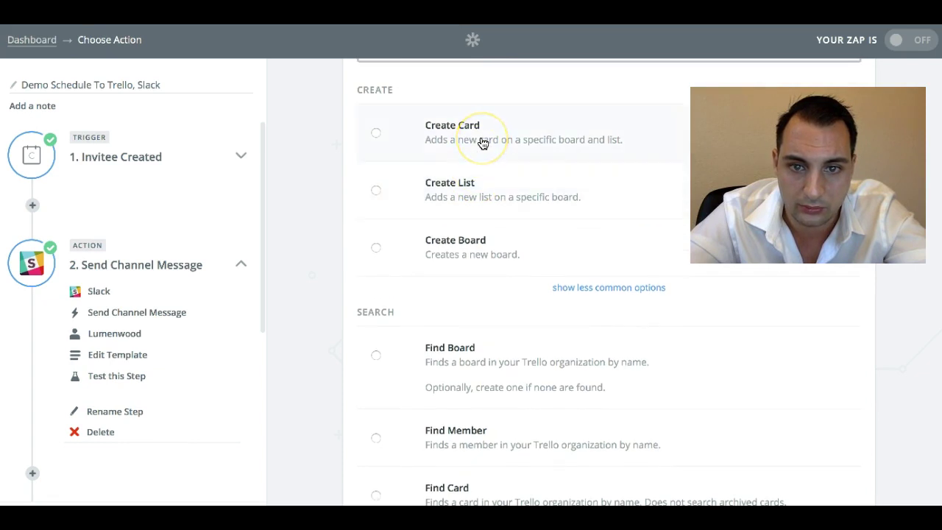
{"action": "scroll", "coordinate": [672, 335], "scroll_direction": "down", "scroll_amount": 3}
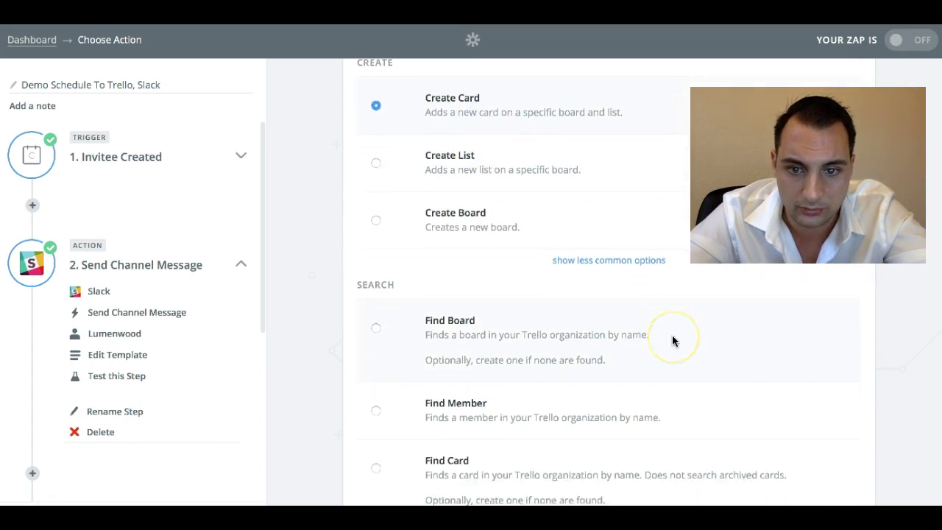
{"action": "scroll", "coordinate": [672, 341], "scroll_direction": "down", "scroll_amount": 2}
{"action": "left_click", "coordinate": [631, 139]}
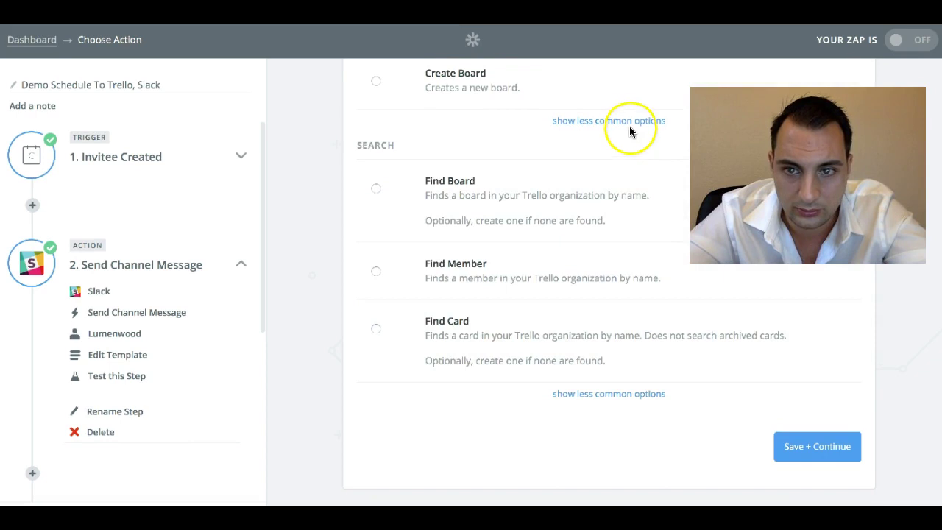
{"action": "scroll", "coordinate": [610, 233], "scroll_direction": "down", "scroll_amount": 1}
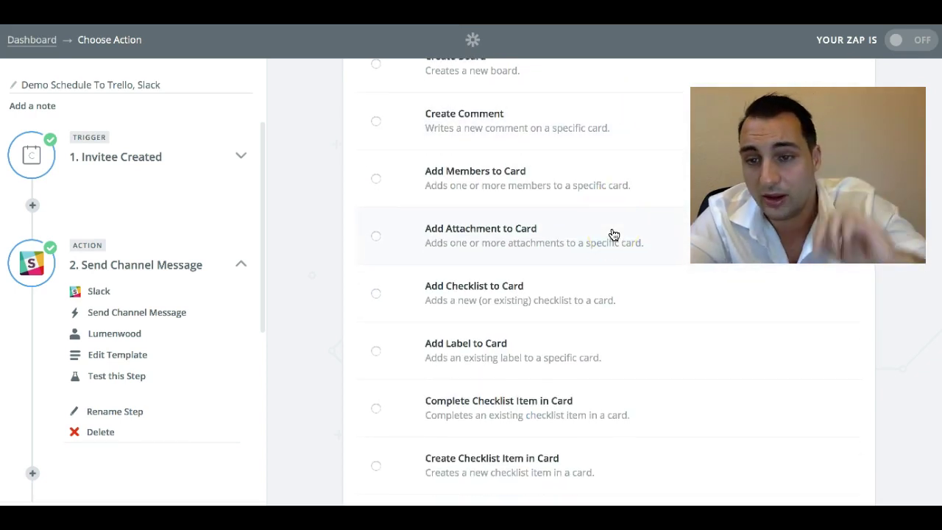
{"action": "scroll", "coordinate": [613, 233], "scroll_direction": "up", "scroll_amount": 3}
{"action": "scroll", "coordinate": [614, 234], "scroll_direction": "down", "scroll_amount": 2}
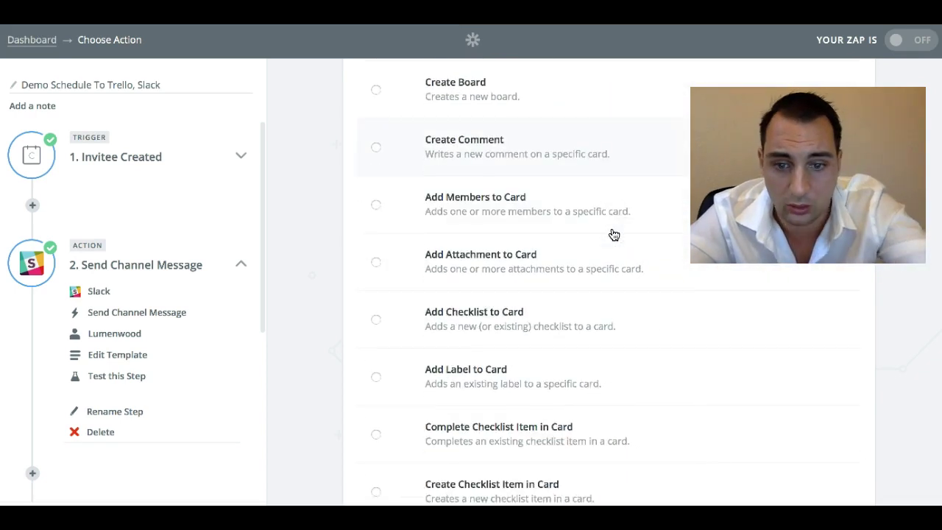
{"action": "scroll", "coordinate": [613, 234], "scroll_direction": "down", "scroll_amount": 4}
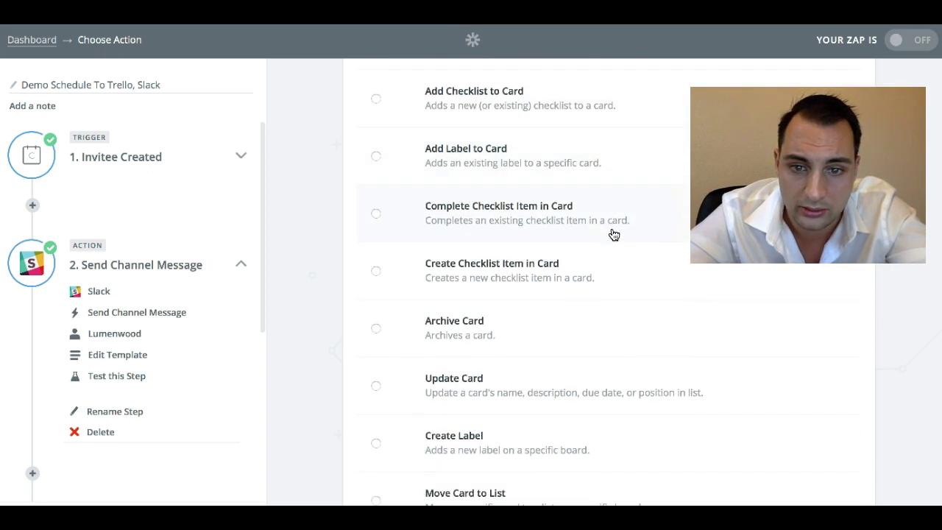
{"action": "scroll", "coordinate": [614, 233], "scroll_direction": "down", "scroll_amount": 2}
{"action": "scroll", "coordinate": [614, 234], "scroll_direction": "up", "scroll_amount": 3}
{"action": "scroll", "coordinate": [613, 234], "scroll_direction": "up", "scroll_amount": 2}
{"action": "left_click", "coordinate": [528, 292]}
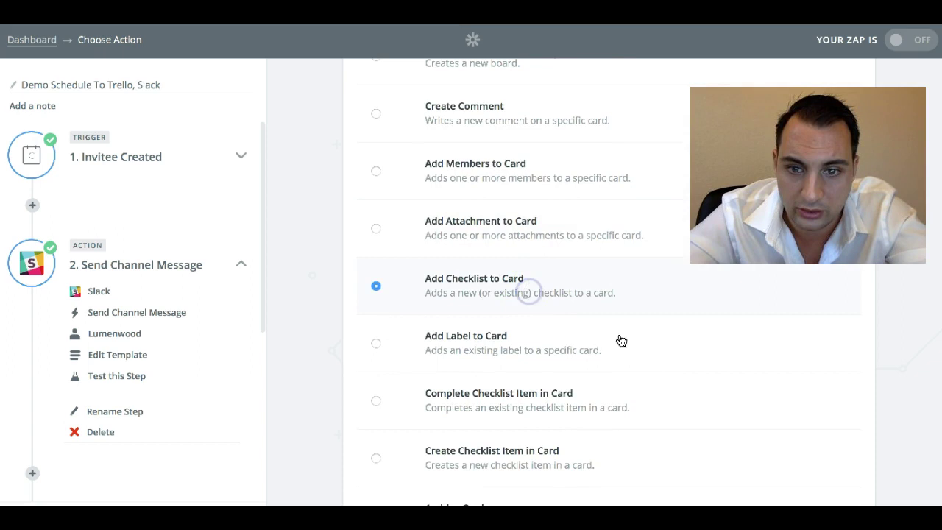
- Confirm the action and connect the most recently added Trello account
{"action": "scroll", "coordinate": [647, 352], "scroll_direction": "down", "scroll_amount": 2}
{"action": "scroll", "coordinate": [878, 338], "scroll_direction": "down", "scroll_amount": 2}
{"action": "scroll", "coordinate": [878, 339], "scroll_direction": "down", "scroll_amount": 10}
{"action": "left_click", "coordinate": [840, 448]}
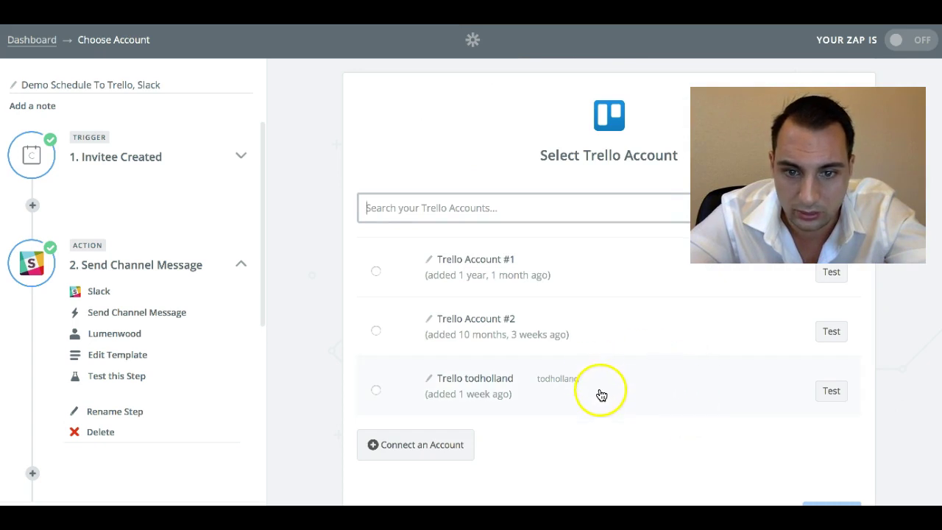
{"action": "left_click", "coordinate": [484, 395]}
{"action": "scroll", "coordinate": [780, 463], "scroll_direction": "down", "scroll_amount": 1}
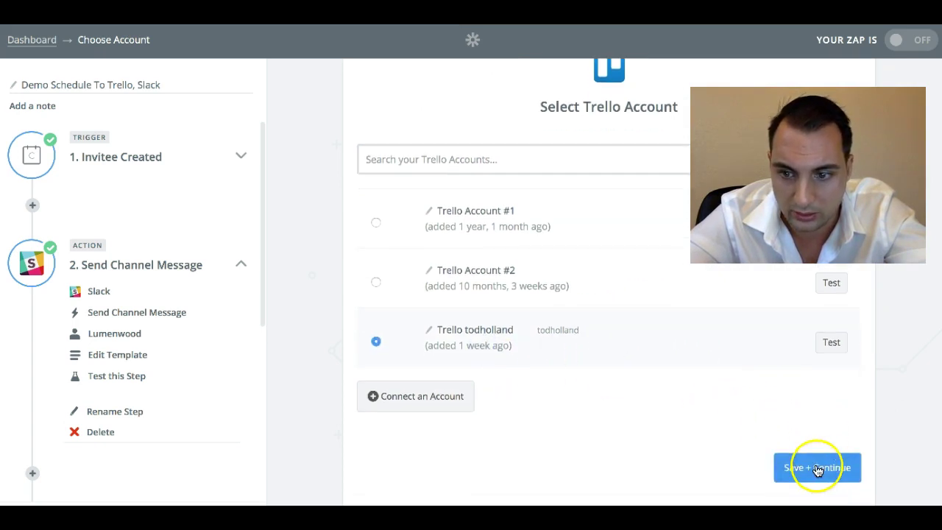
{"action": "left_click", "coordinate": [818, 469]}
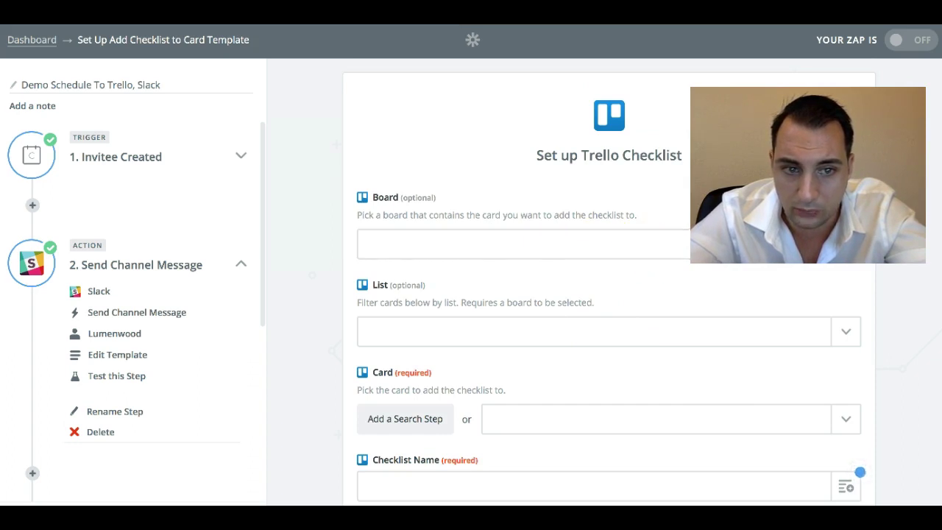
- Target the checklist at the Demo Schedule board's Not Started list
{"action": "left_click", "coordinate": [512, 244]}
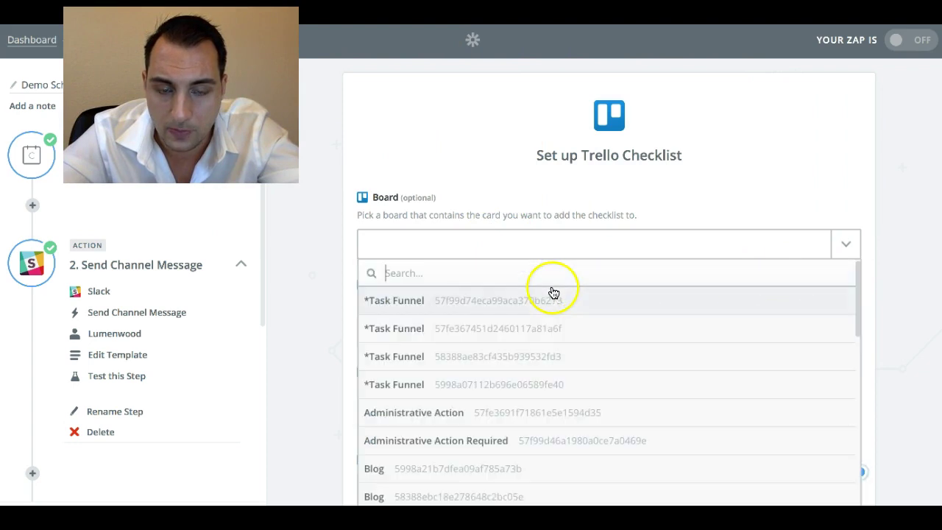
{"action": "scroll", "coordinate": [611, 285], "scroll_direction": "down", "scroll_amount": 10}
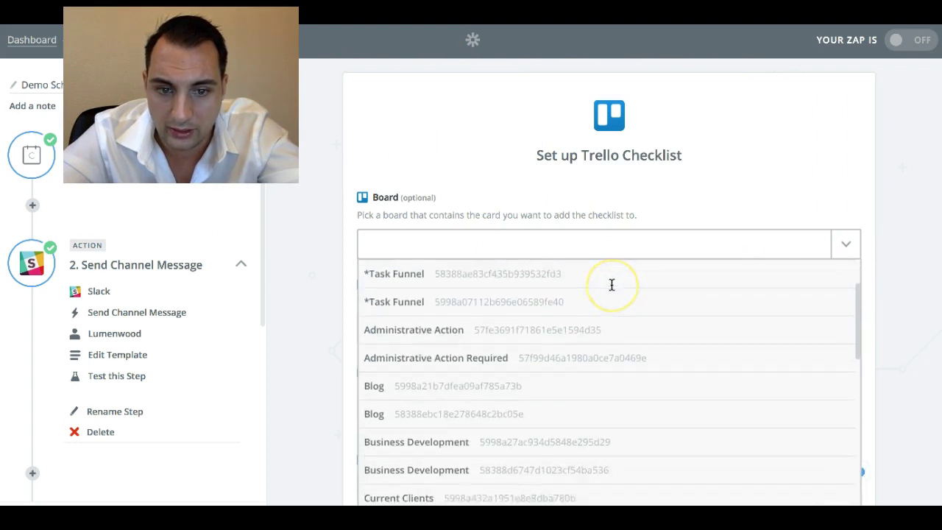
{"action": "scroll", "coordinate": [611, 284], "scroll_direction": "down", "scroll_amount": 3}
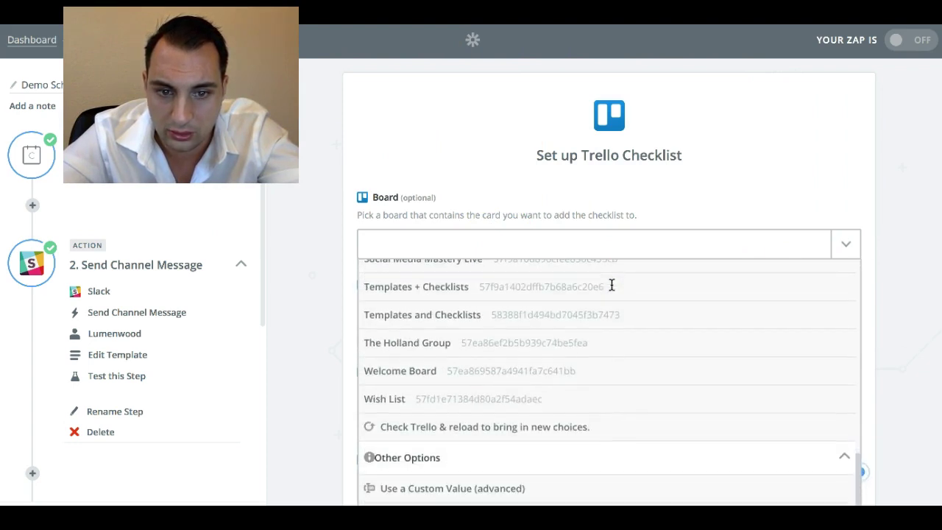
{"action": "scroll", "coordinate": [610, 284], "scroll_direction": "up", "scroll_amount": 6}
{"action": "scroll", "coordinate": [603, 344], "scroll_direction": "up", "scroll_amount": 4}
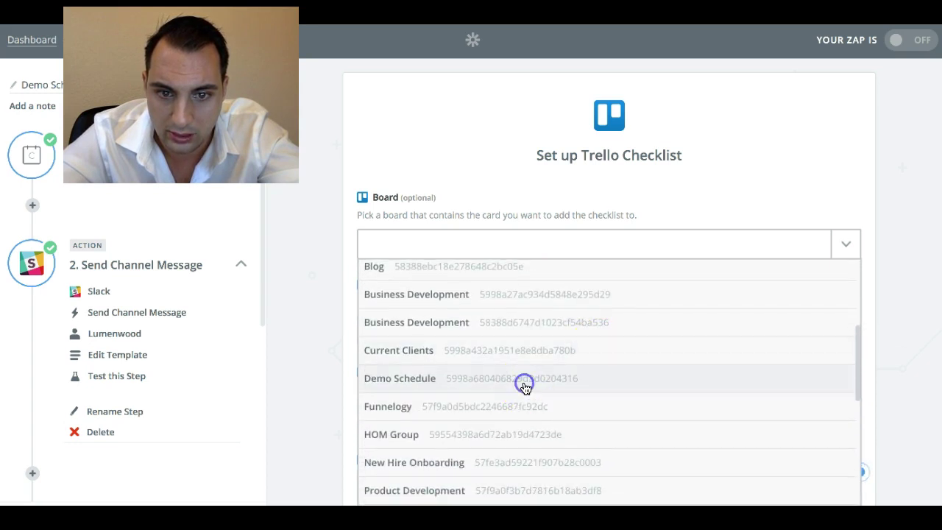
{"action": "left_click", "coordinate": [525, 388]}
{"action": "left_click", "coordinate": [638, 277]}
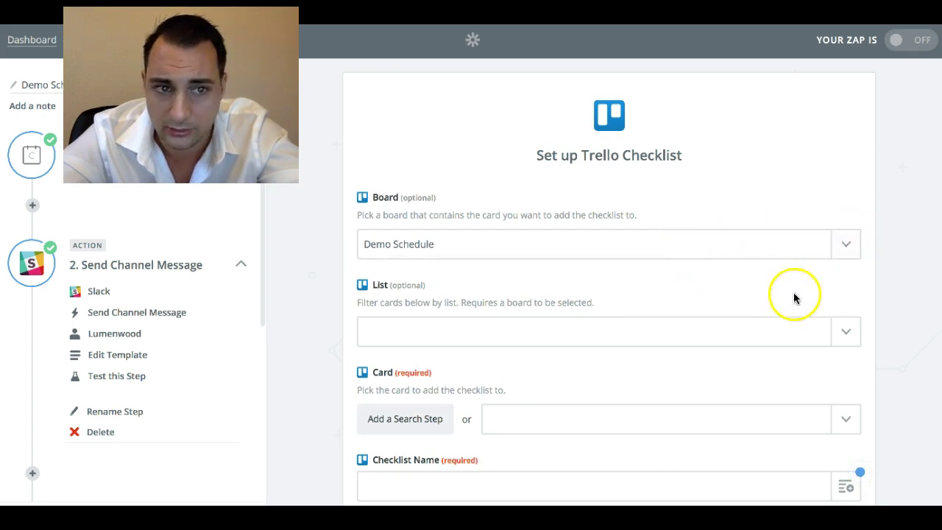
{"action": "left_click", "coordinate": [729, 338]}
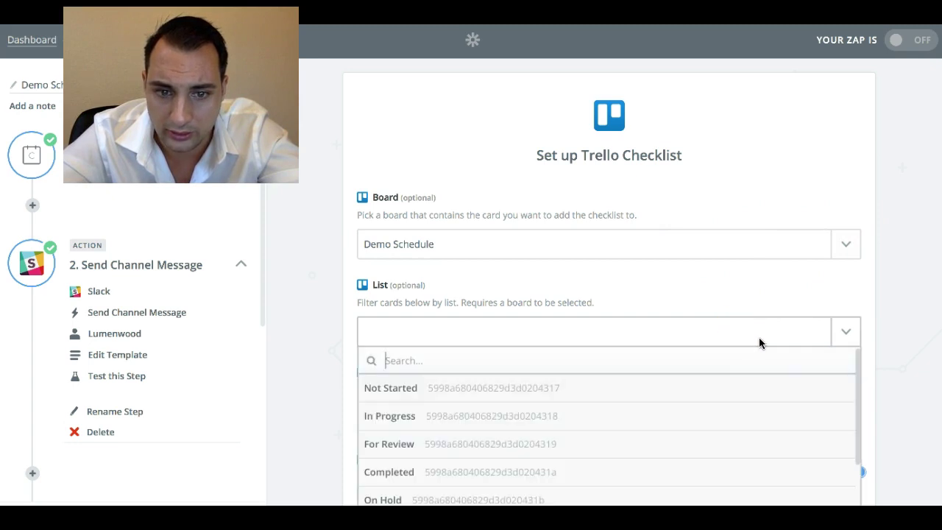
{"action": "left_click", "coordinate": [752, 378]}
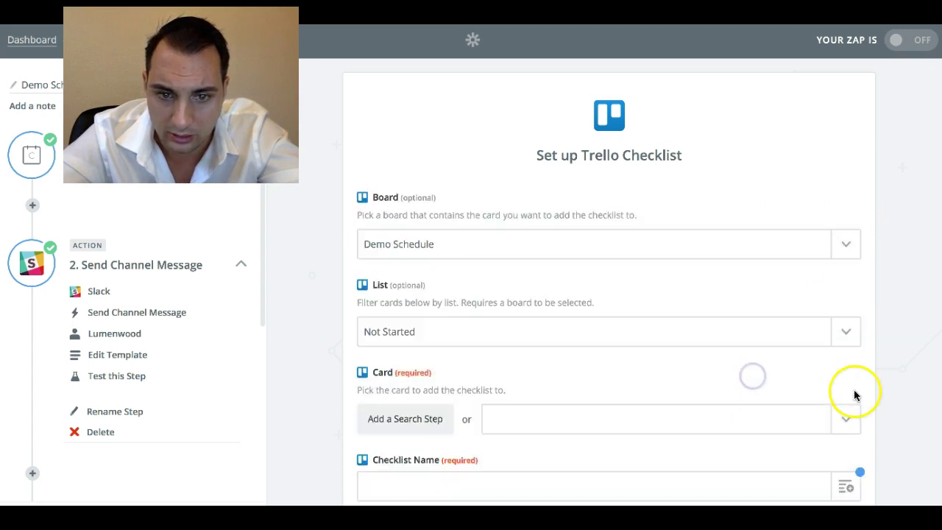
- Insert a Find Card search step to locate the card
{"action": "scroll", "coordinate": [662, 371], "scroll_direction": "down", "scroll_amount": 2}
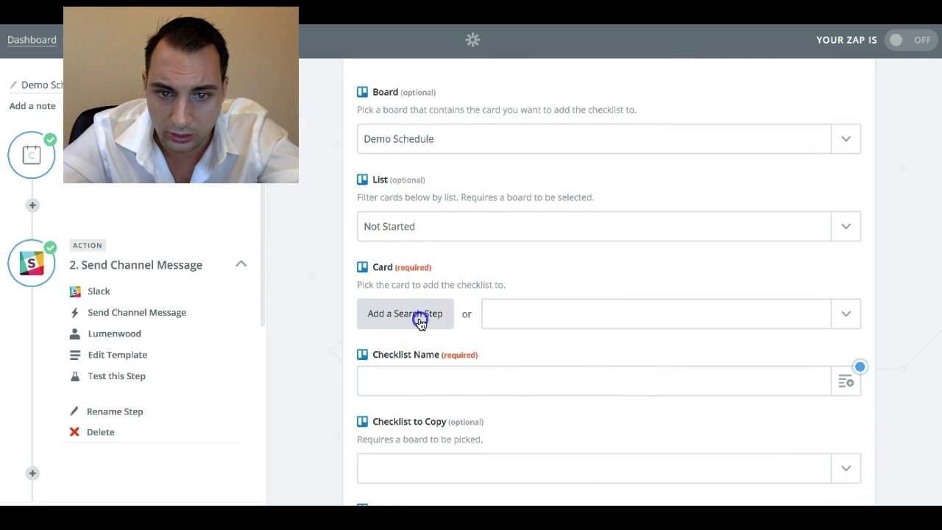
{"action": "left_click", "coordinate": [420, 317]}
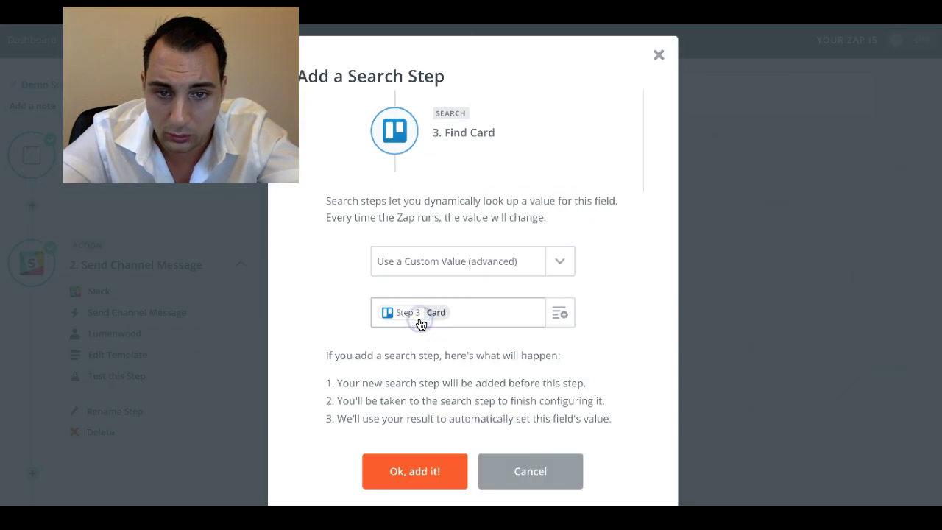
{"action": "left_click", "coordinate": [412, 469]}
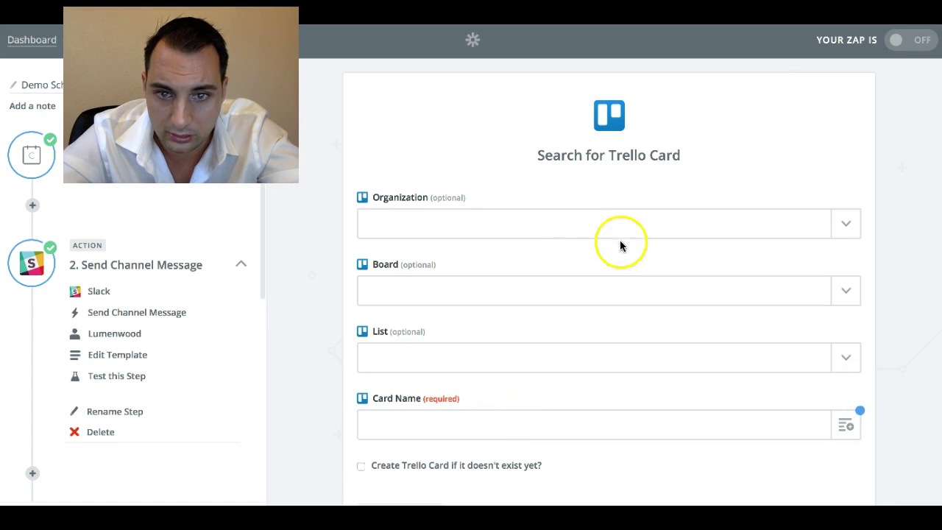
- Point the card search at organization funnelytics1, board Demo Schedule, list Not Started
{"action": "scroll", "coordinate": [729, 290], "scroll_direction": "down", "scroll_amount": 1}
{"action": "left_click", "coordinate": [847, 203]}
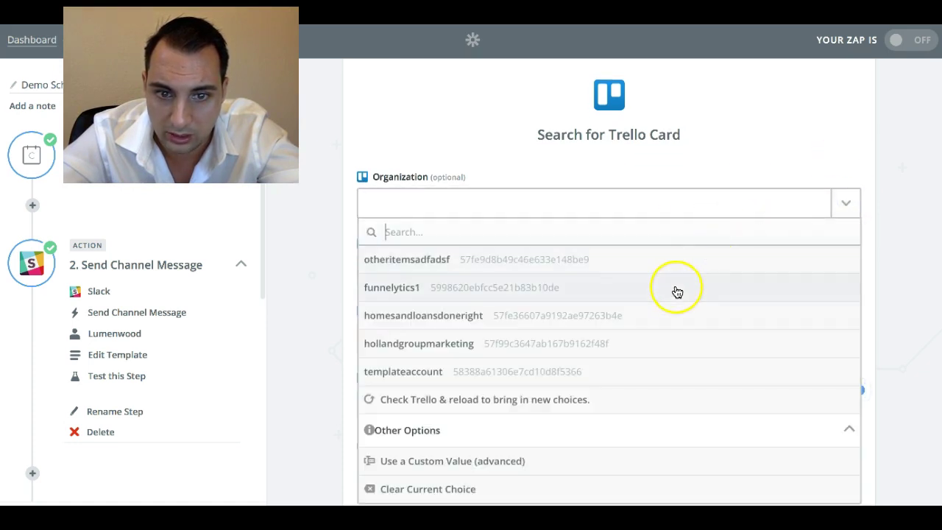
{"action": "left_click", "coordinate": [648, 370]}
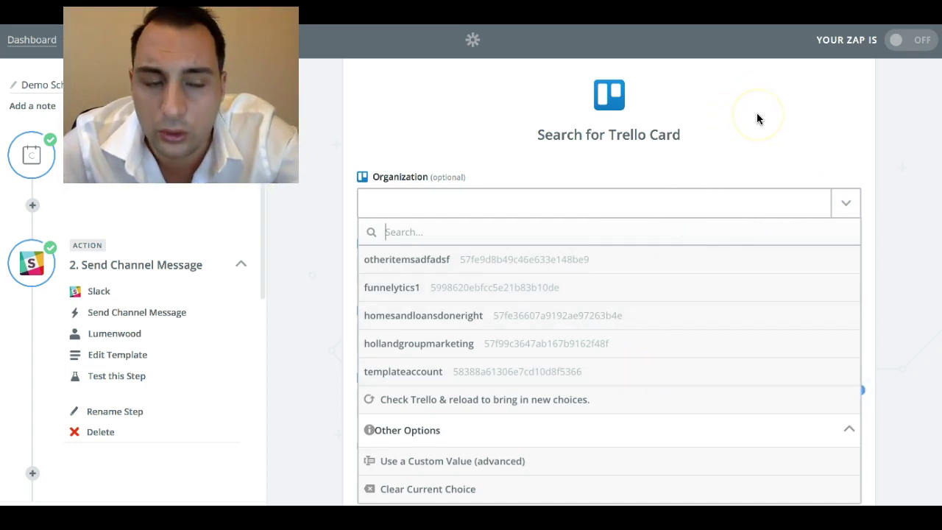
{"action": "left_click", "coordinate": [483, 298]}
{"action": "left_click", "coordinate": [845, 271]}
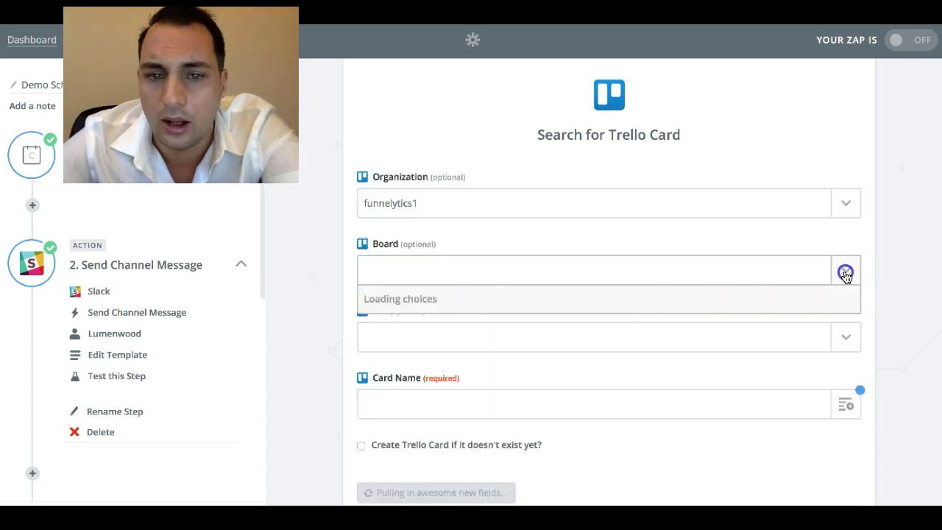
{"action": "scroll", "coordinate": [559, 375], "scroll_direction": "down", "scroll_amount": 5}
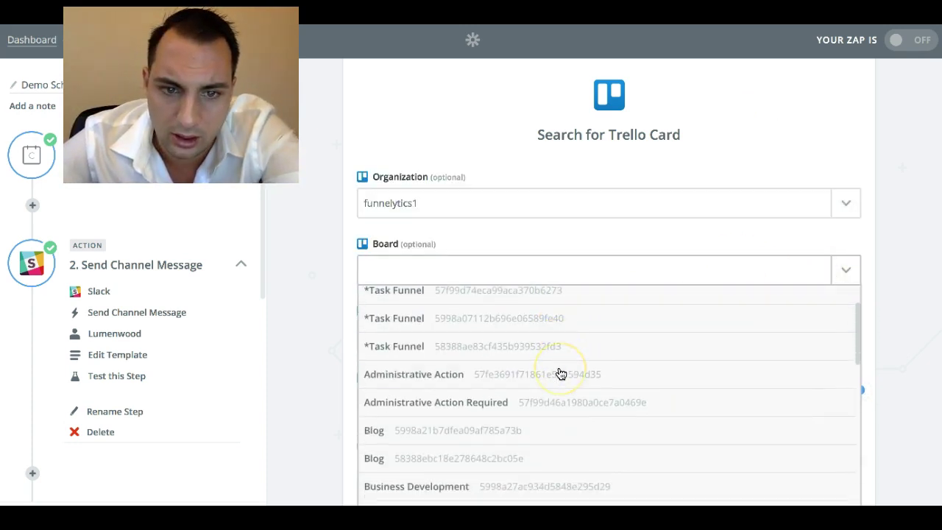
{"action": "scroll", "coordinate": [557, 391], "scroll_direction": "down", "scroll_amount": 3}
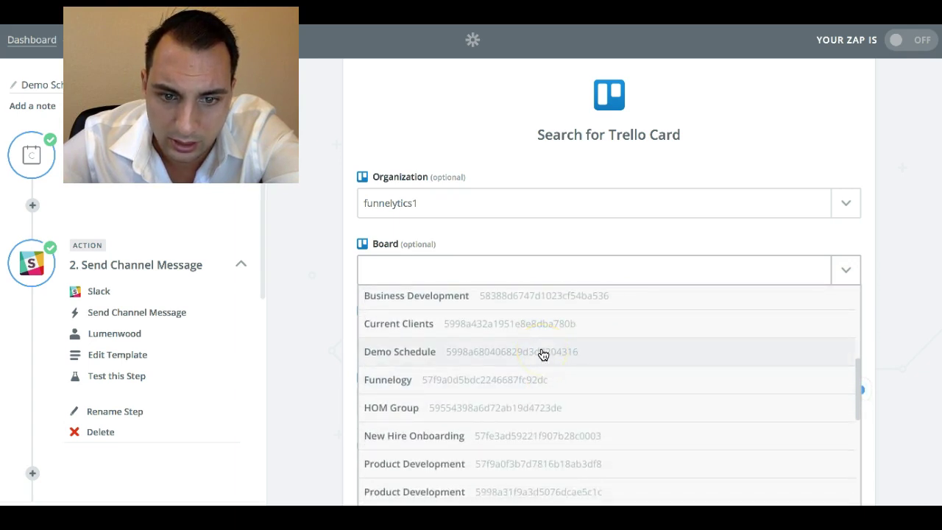
{"action": "left_click", "coordinate": [542, 355]}
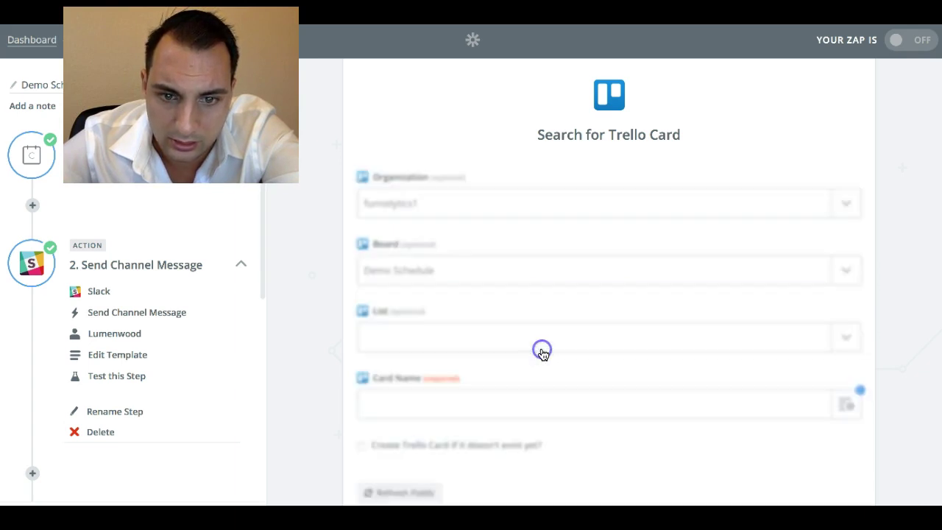
{"action": "left_click", "coordinate": [781, 337]}
{"action": "left_click", "coordinate": [679, 392]}
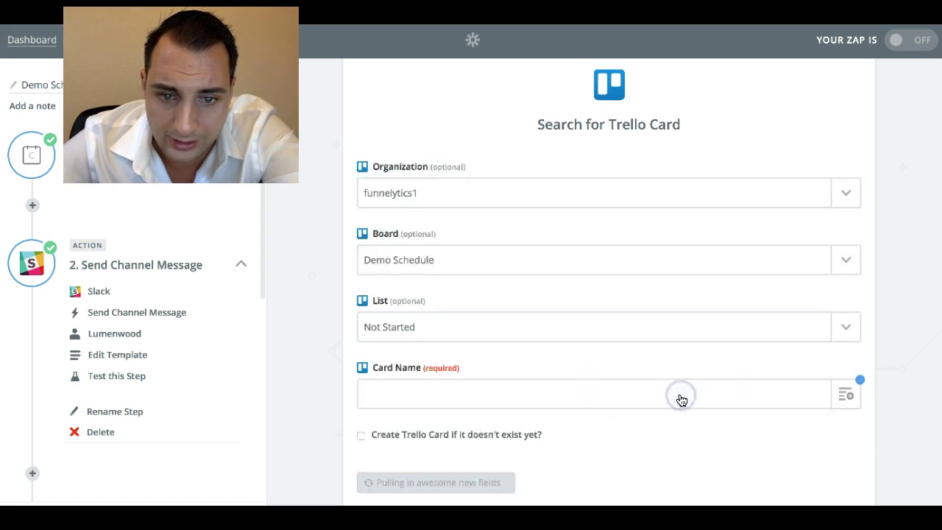
- Set Card Name to Step 1's Invitee Name plus 'Demo' and continue to testing
{"action": "scroll", "coordinate": [680, 399], "scroll_direction": "down", "scroll_amount": 1}
{"action": "left_click", "coordinate": [848, 333]}
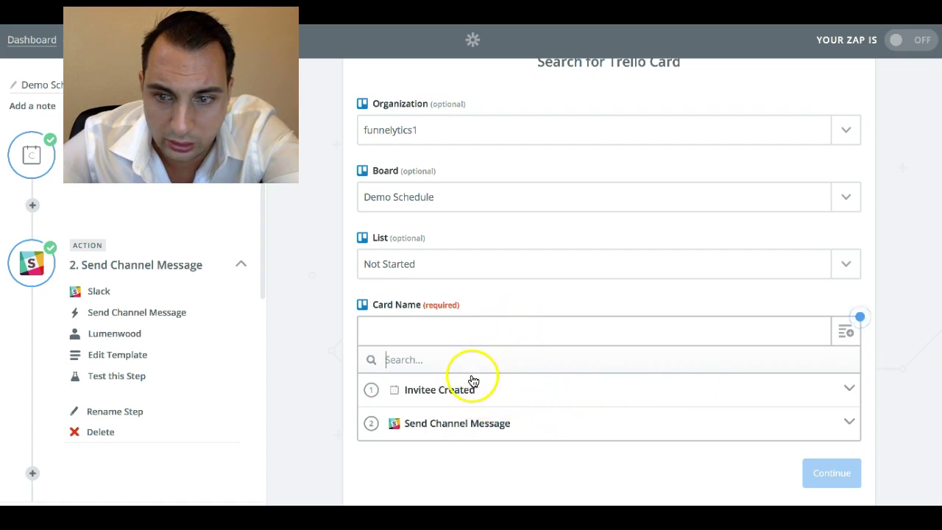
{"action": "left_click", "coordinate": [805, 391]}
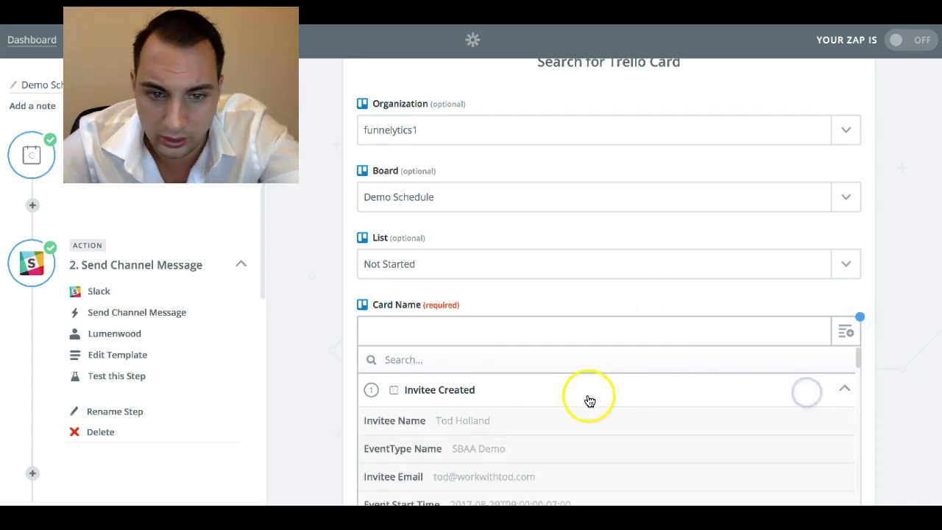
{"action": "left_click", "coordinate": [490, 426]}
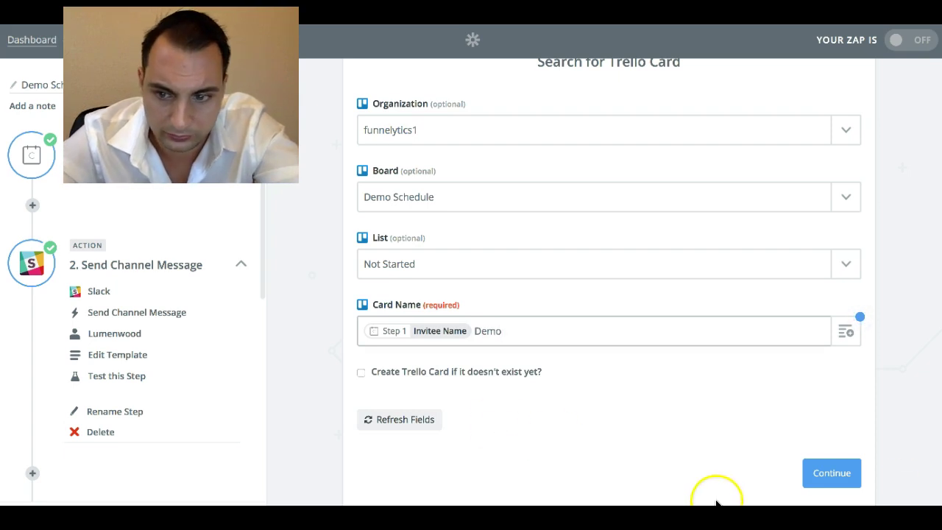
{"action": "left_click", "coordinate": [838, 477]}
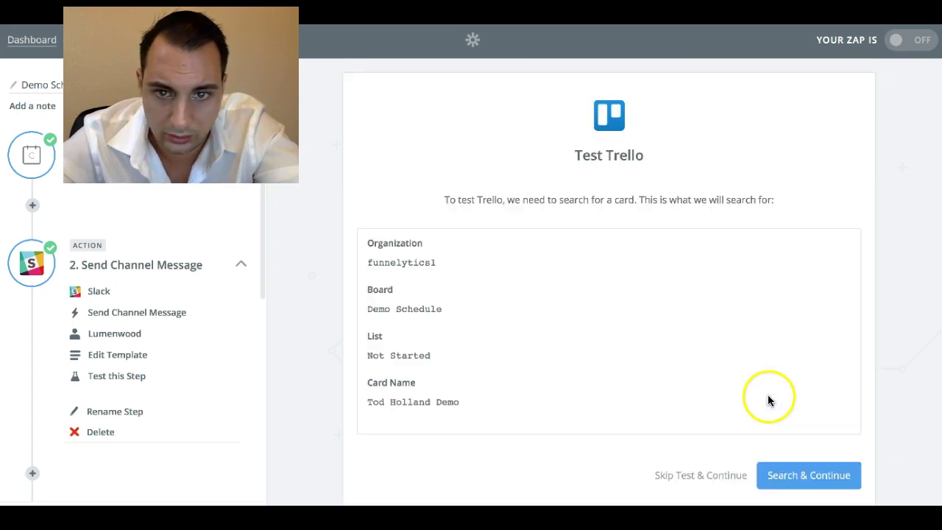
- Run the Find Card test search and continue once it succeeds
{"action": "left_click", "coordinate": [792, 478]}
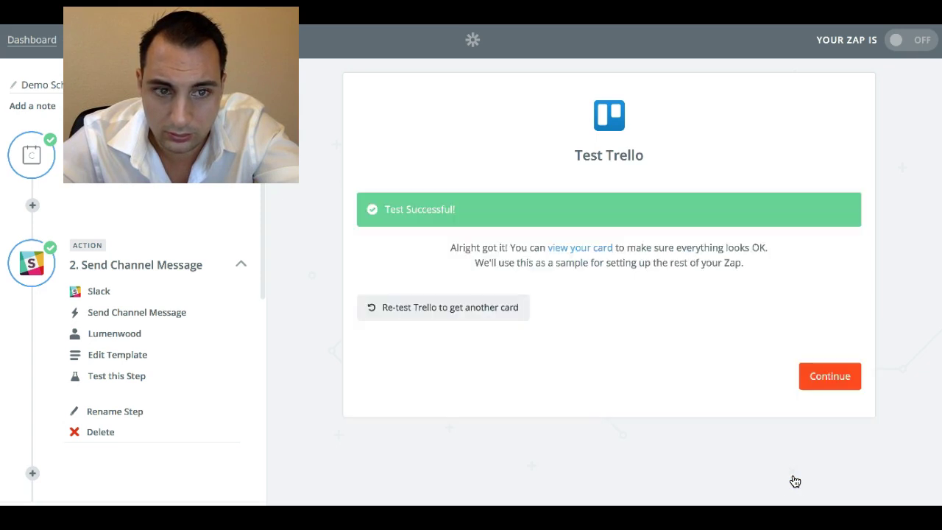
{"action": "left_click", "coordinate": [818, 373]}
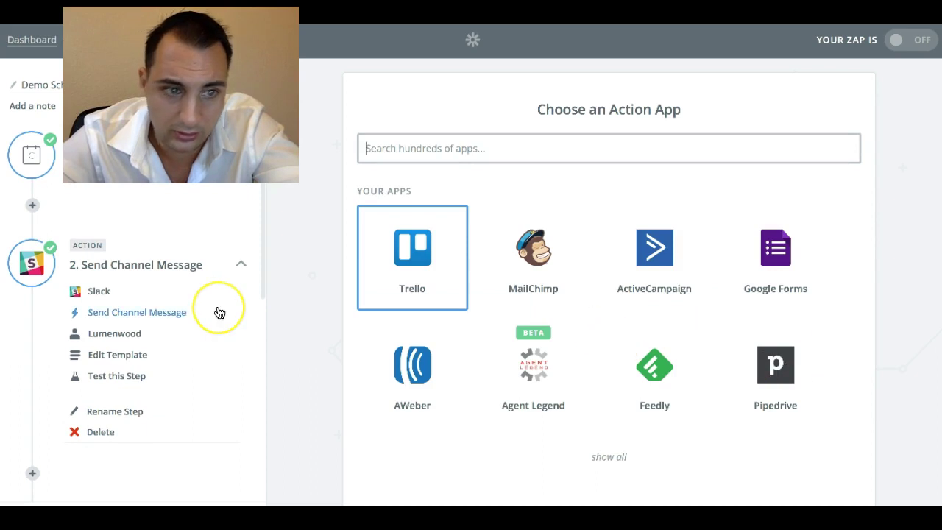
- Reopen the Add Checklist to Card step's Trello account and template settings from the sidebar
{"action": "scroll", "coordinate": [219, 312], "scroll_direction": "down", "scroll_amount": 2}
{"action": "scroll", "coordinate": [219, 312], "scroll_direction": "down", "scroll_amount": 5}
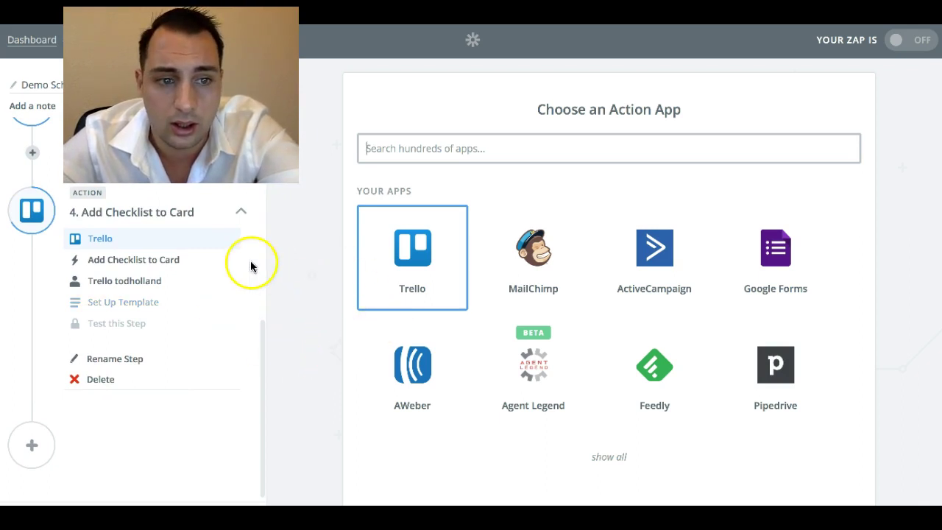
{"action": "left_click", "coordinate": [145, 270]}
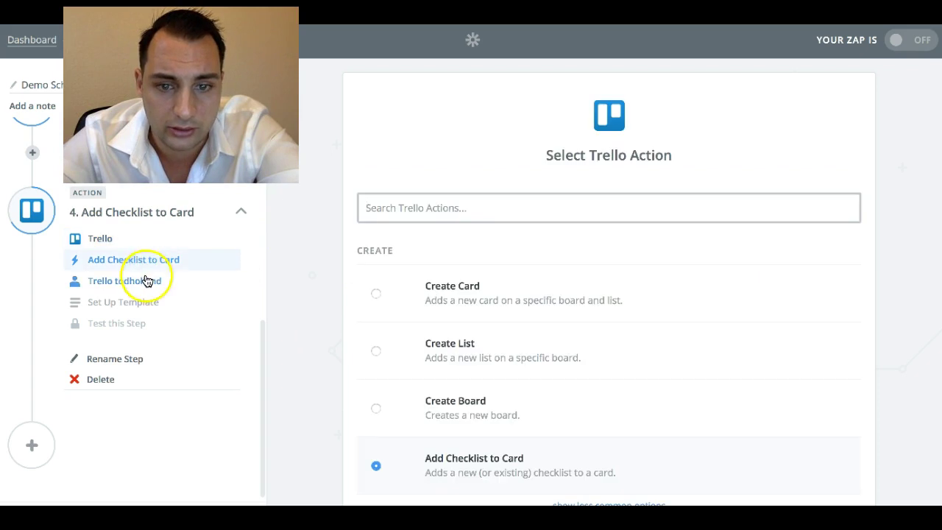
{"action": "left_click", "coordinate": [145, 281]}
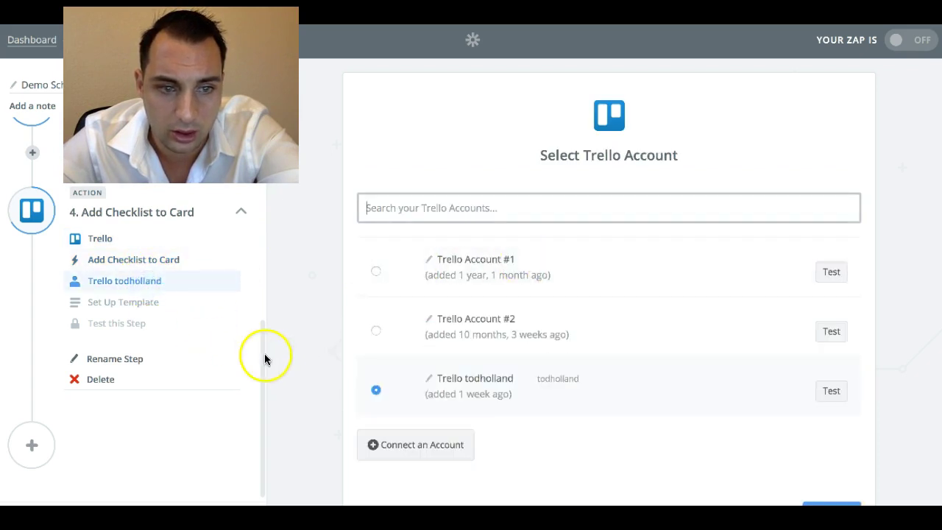
{"action": "left_click", "coordinate": [128, 309]}
- Review the Find Card fields and enter 'Demo Walkthrough' as the checklist name
{"action": "scroll", "coordinate": [515, 333], "scroll_direction": "down", "scroll_amount": 3}
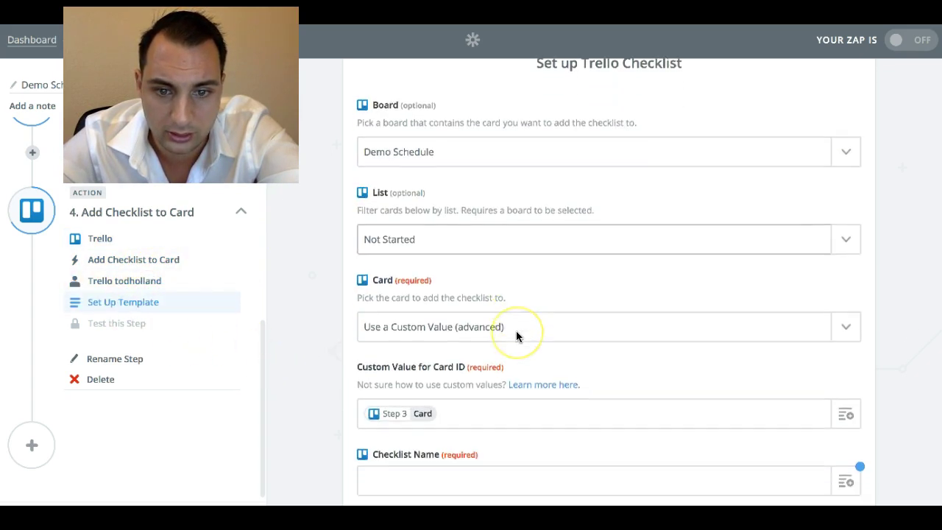
{"action": "scroll", "coordinate": [465, 269], "scroll_direction": "down", "scroll_amount": 2}
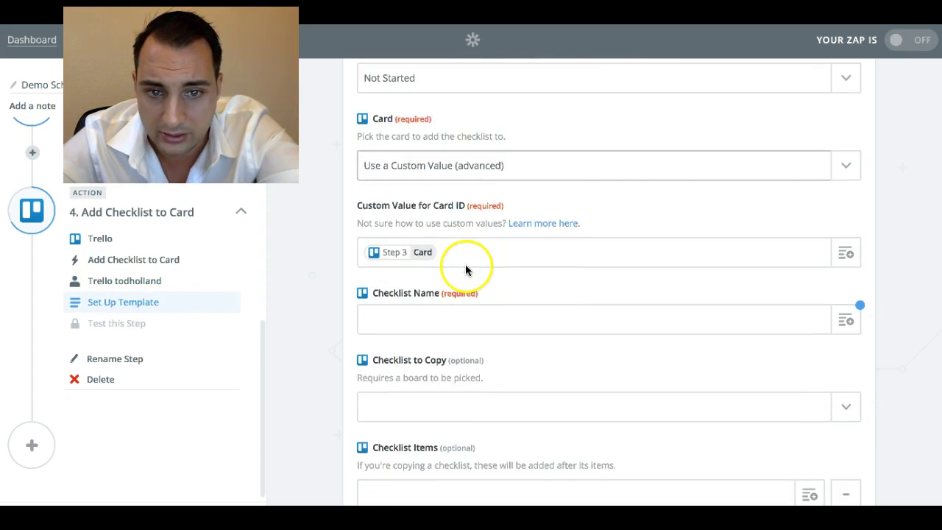
{"action": "scroll", "coordinate": [736, 240], "scroll_direction": "down", "scroll_amount": 2}
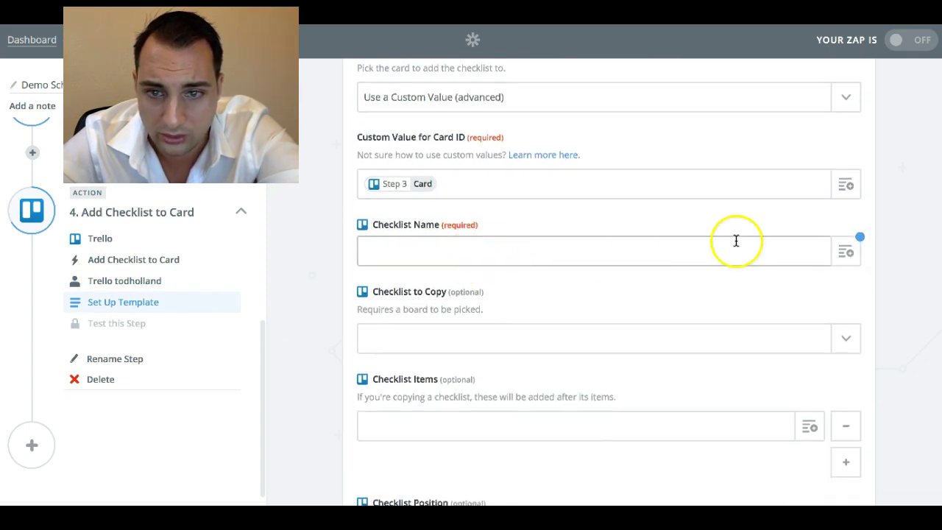
{"action": "left_click", "coordinate": [846, 250]}
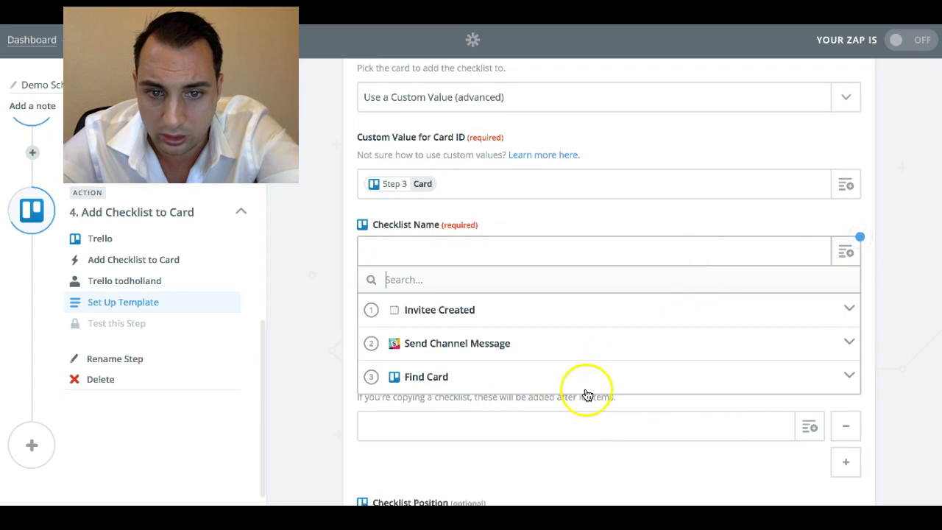
{"action": "left_click", "coordinate": [586, 378]}
{"action": "scroll", "coordinate": [683, 406], "scroll_direction": "down", "scroll_amount": 2}
{"action": "scroll", "coordinate": [683, 406], "scroll_direction": "down", "scroll_amount": 5}
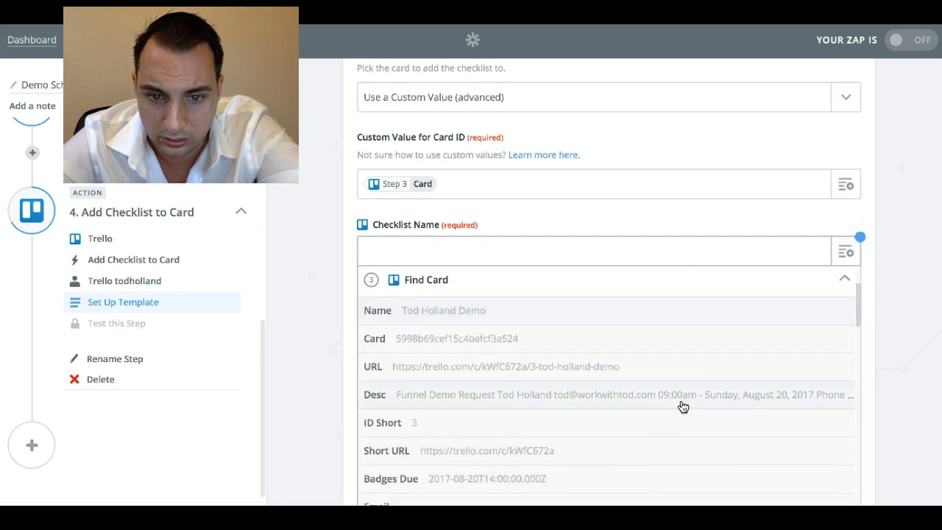
{"action": "left_click", "coordinate": [702, 248]}
{"action": "type", "text": "D"}
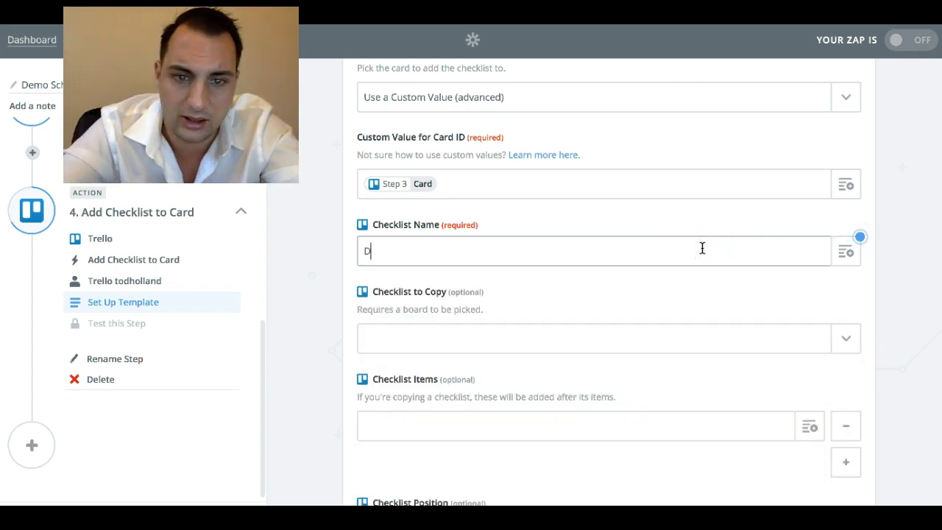
{"action": "type", "text": "emo Walkthrough"}
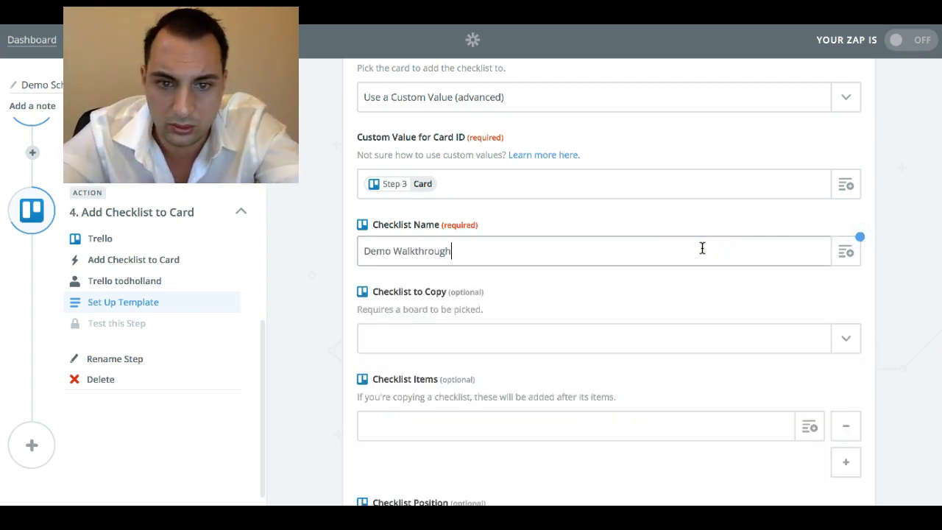
- Copy the existing Demo Walkthrough checklist and continue to testing the step
{"action": "left_click", "coordinate": [838, 348]}
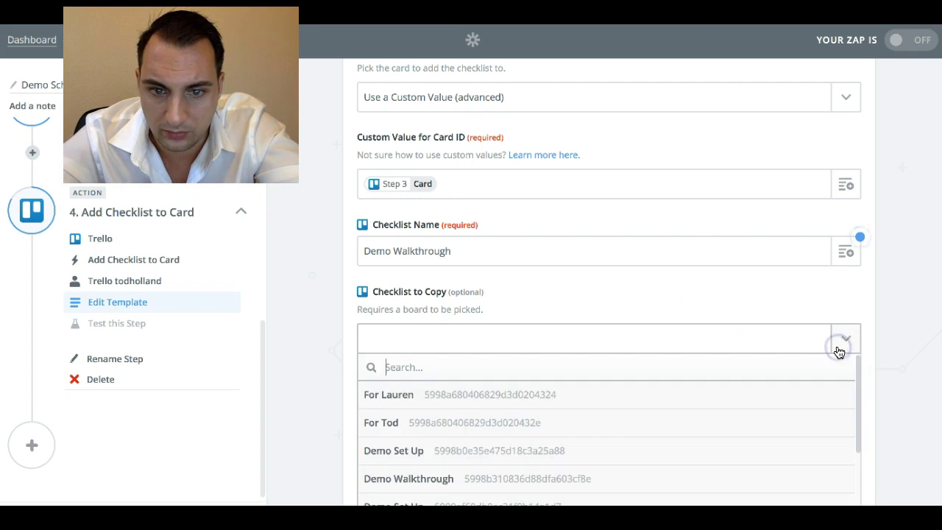
{"action": "scroll", "coordinate": [694, 444], "scroll_direction": "down", "scroll_amount": 3}
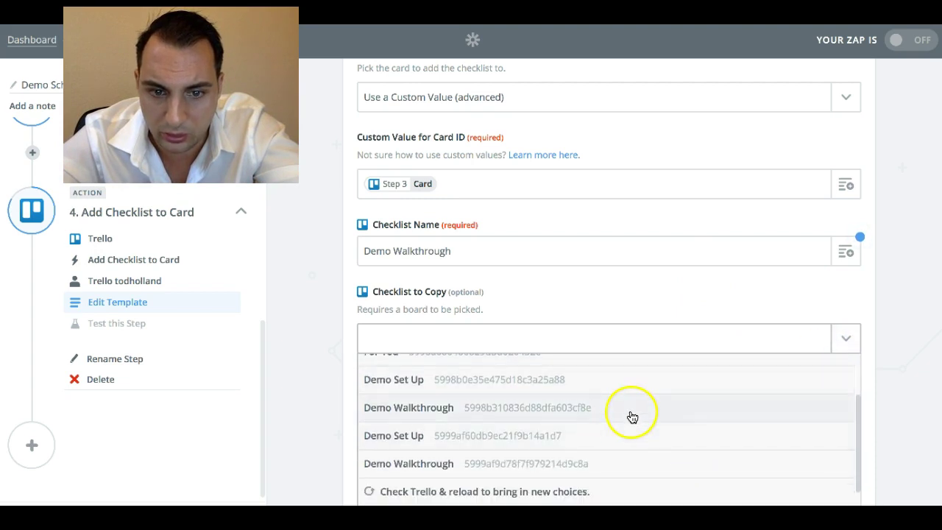
{"action": "left_click", "coordinate": [586, 408]}
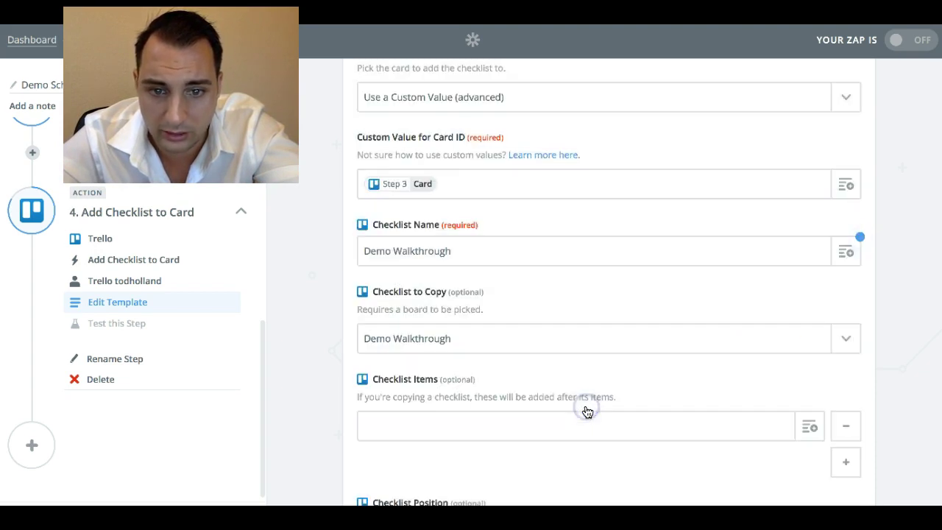
{"action": "scroll", "coordinate": [616, 370], "scroll_direction": "down", "scroll_amount": 3}
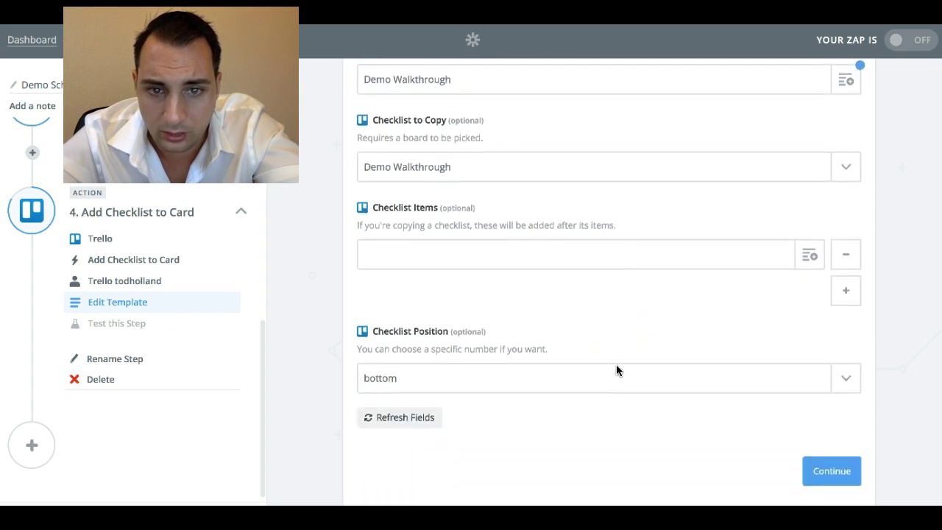
{"action": "scroll", "coordinate": [615, 365], "scroll_direction": "up", "scroll_amount": 2}
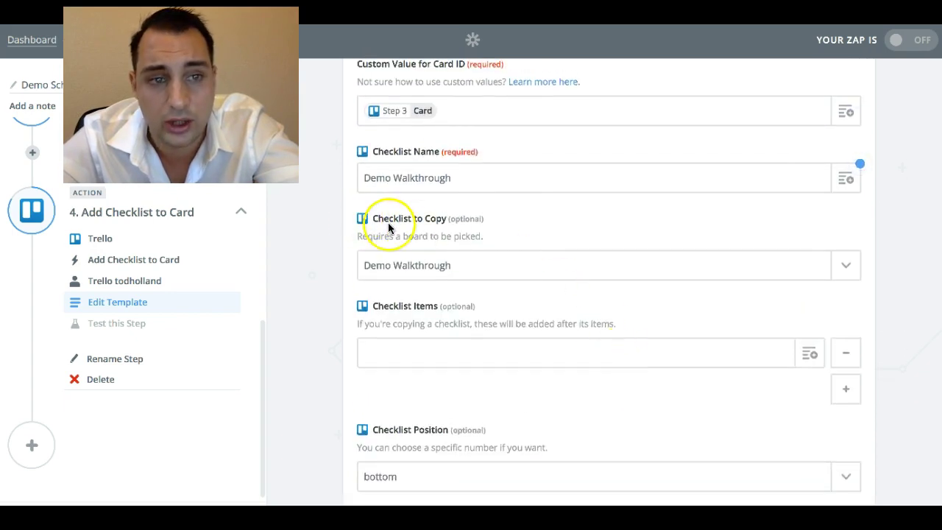
{"action": "left_click", "coordinate": [407, 236]}
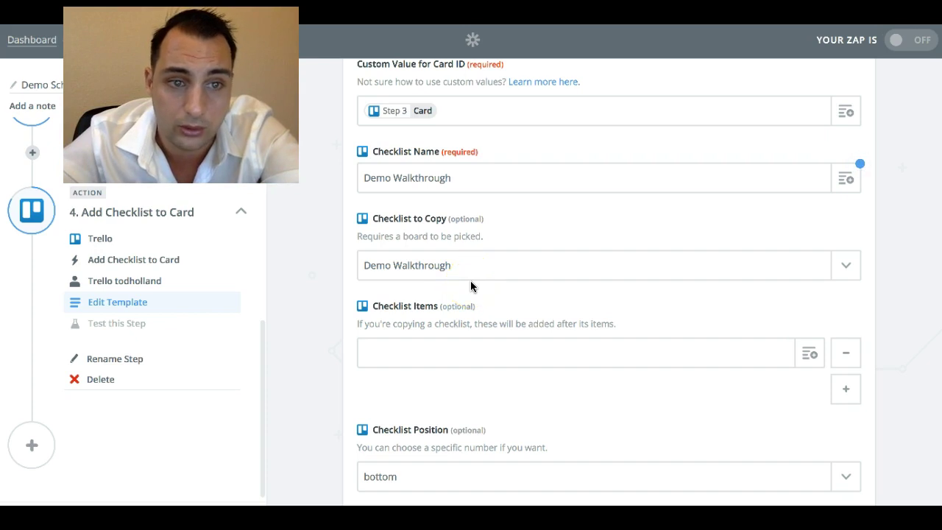
{"action": "scroll", "coordinate": [470, 280], "scroll_direction": "down", "scroll_amount": 3}
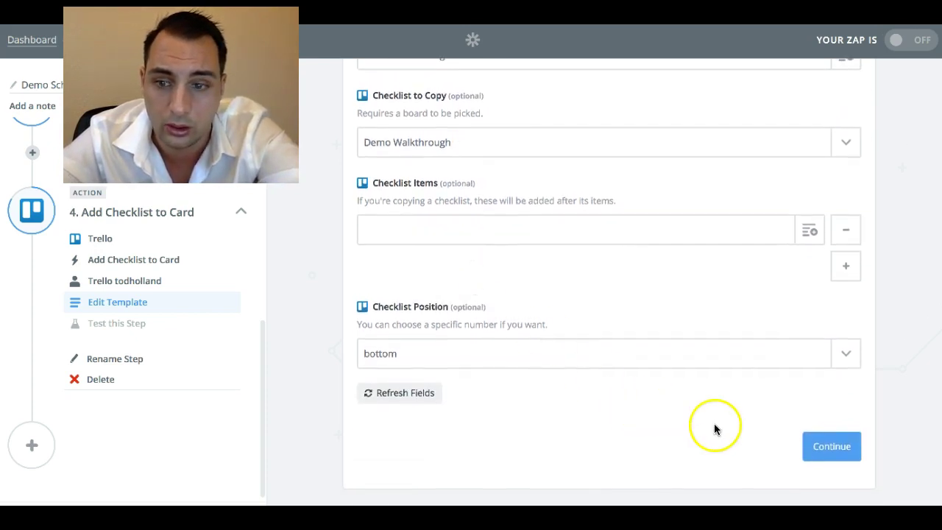
{"action": "left_click", "coordinate": [839, 444]}
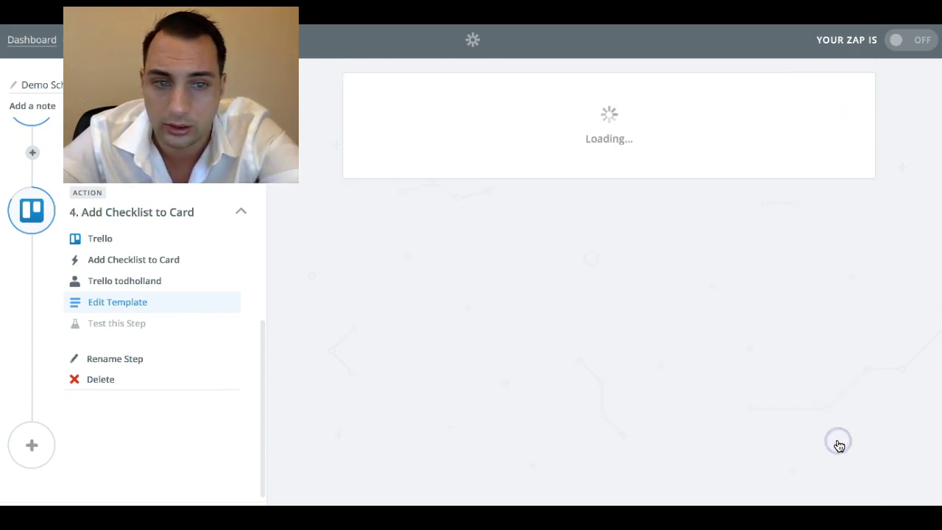
- Create the test Demo Walkthrough checklist in Trello and finish the Zap
{"action": "scroll", "coordinate": [771, 433], "scroll_direction": "down", "scroll_amount": 5}
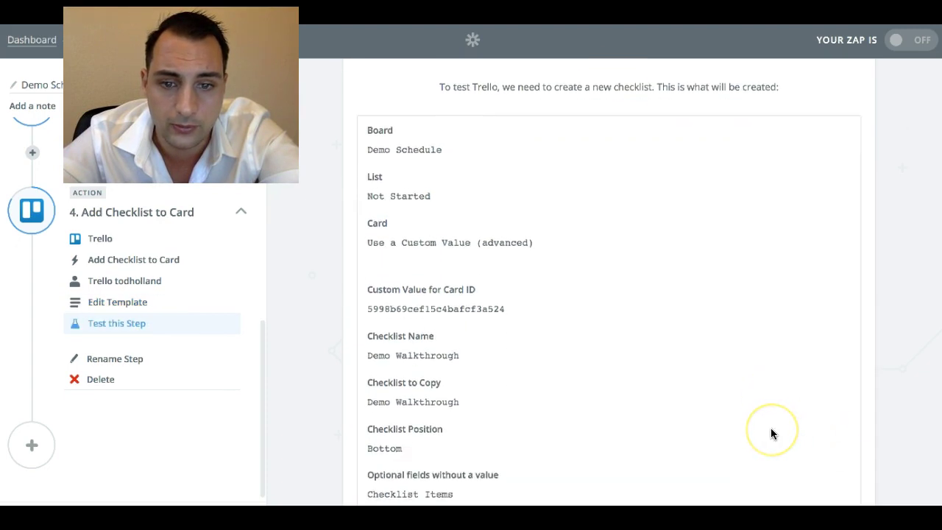
{"action": "left_click", "coordinate": [779, 446]}
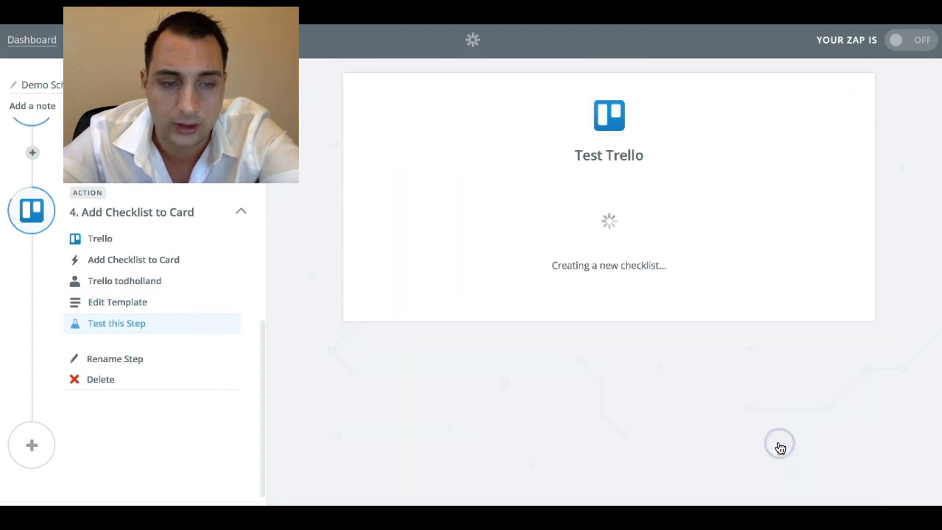
{"action": "left_click", "coordinate": [836, 374]}
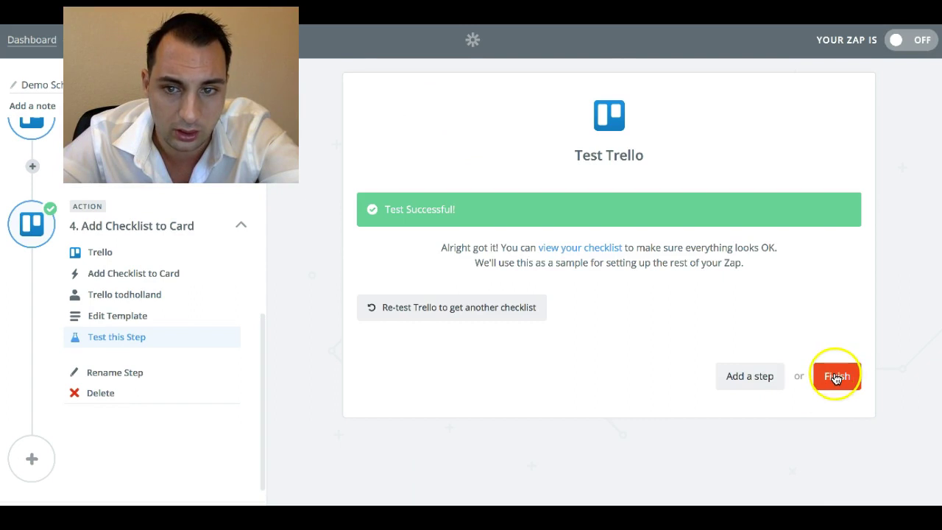
- Place the Zap in the Robot folder and go to the Zapier dashboard
{"action": "left_click", "coordinate": [657, 209]}
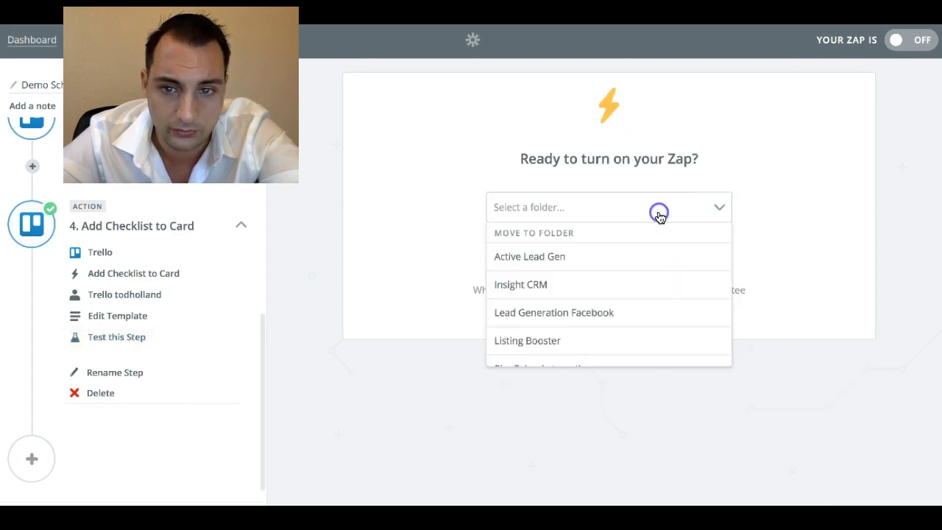
{"action": "scroll", "coordinate": [583, 306], "scroll_direction": "down", "scroll_amount": 2}
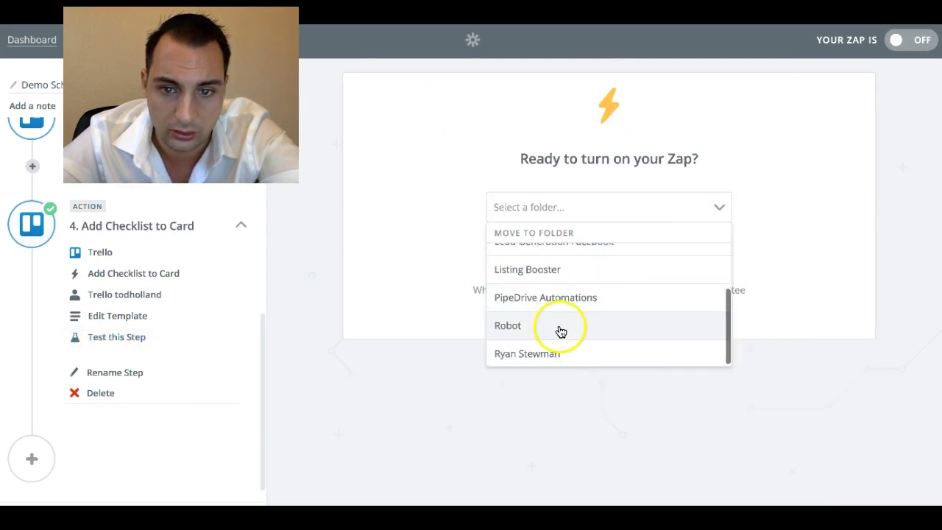
{"action": "left_click", "coordinate": [559, 327]}
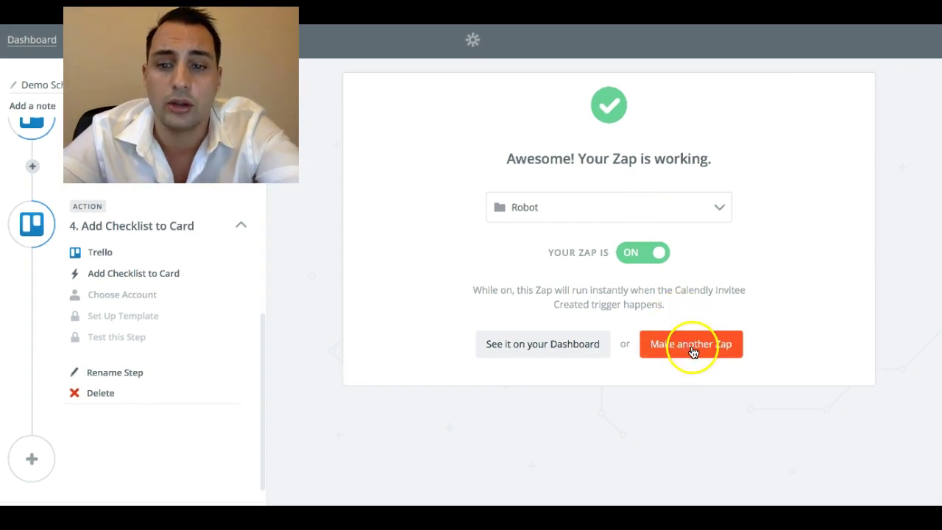
{"action": "left_click", "coordinate": [575, 347]}
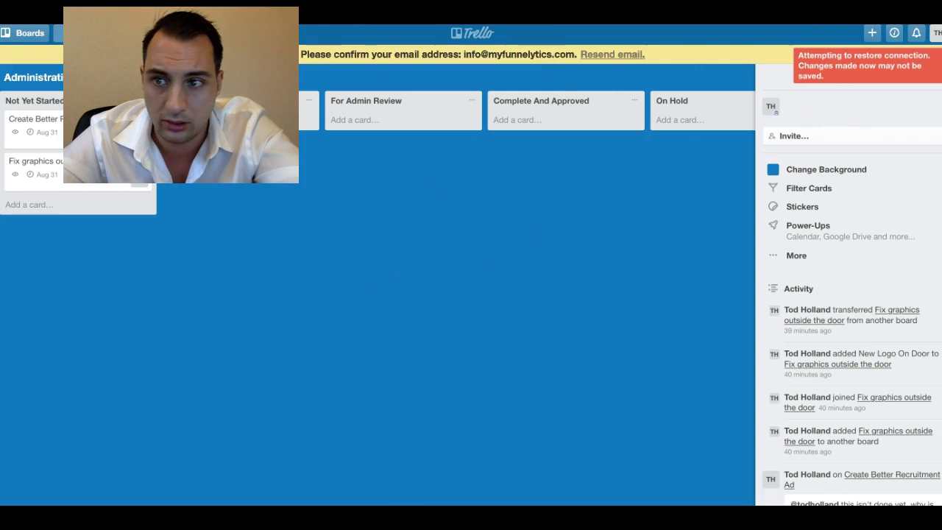
- Log out of Trello from the avatar menu and log back in with the saved credentials
{"action": "left_click", "coordinate": [936, 32]}
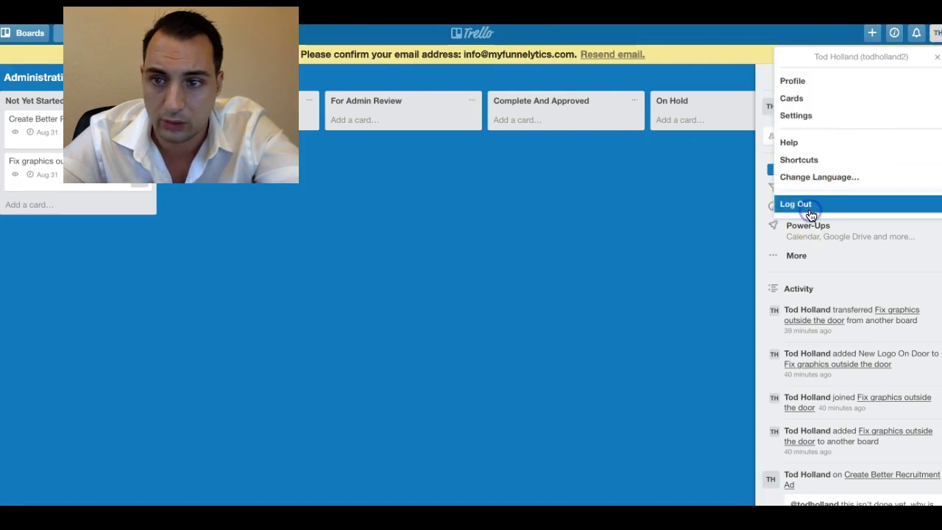
{"action": "left_click", "coordinate": [810, 213]}
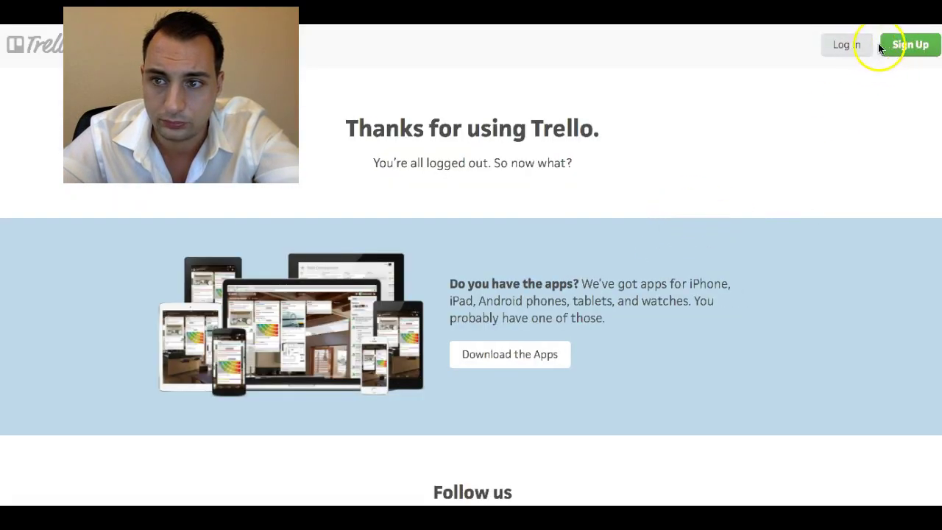
{"action": "left_click", "coordinate": [859, 50]}
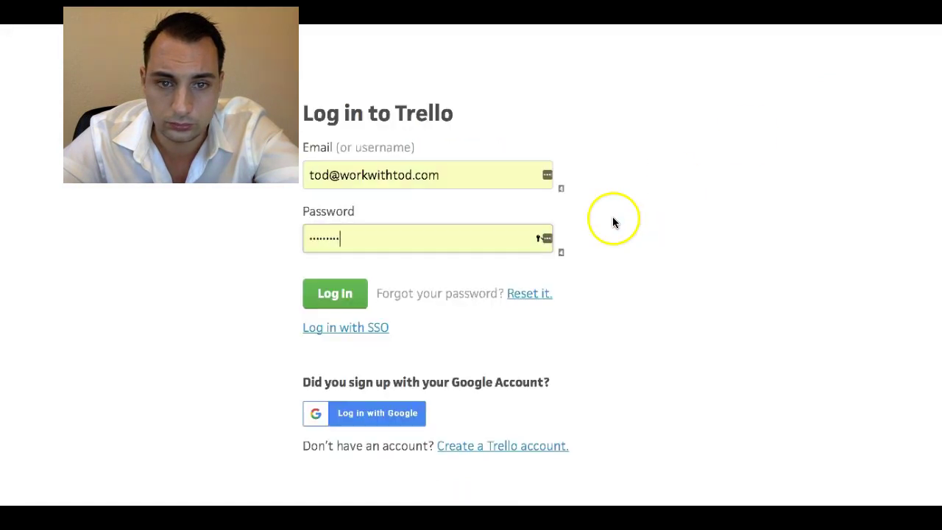
{"action": "left_click", "coordinate": [321, 303]}
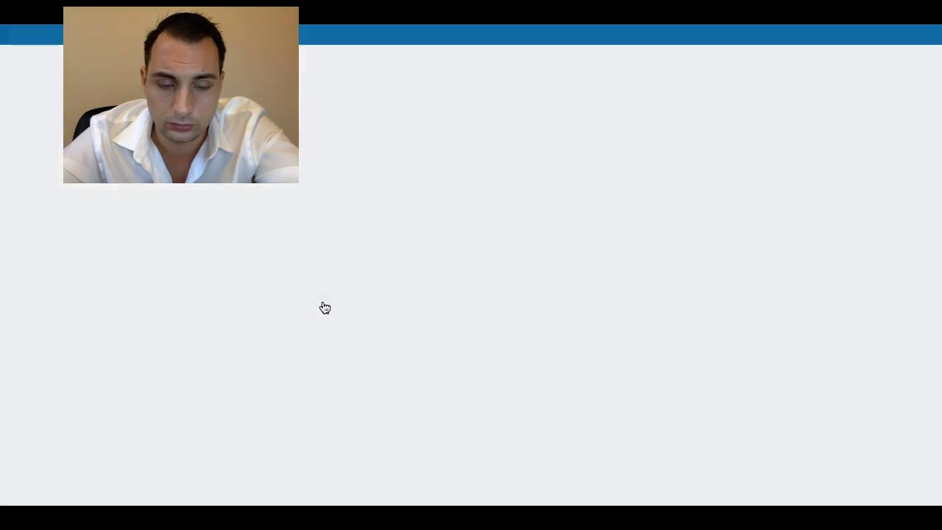
{"action": "left_click", "coordinate": [408, 285]}
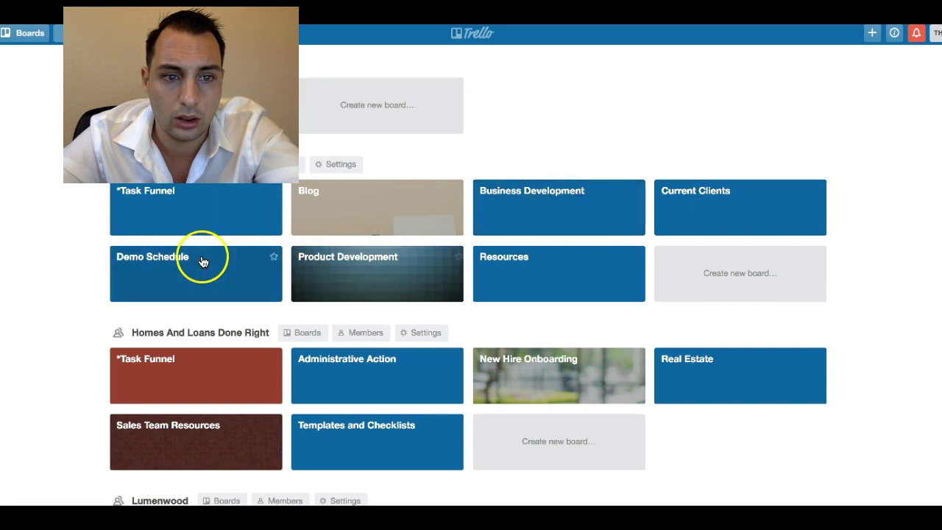
- Open the Demo Schedule board and the newest demo card in Not Started
{"action": "left_click", "coordinate": [171, 259]}
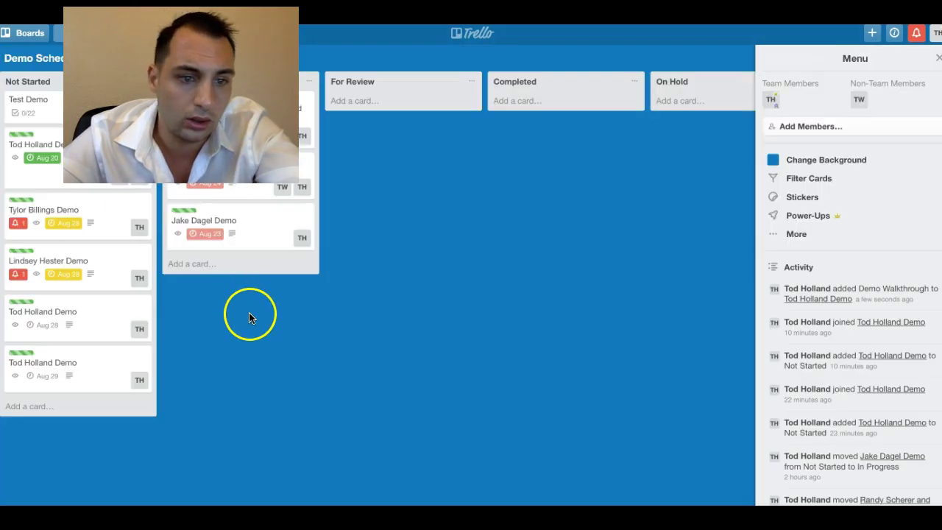
{"action": "left_click", "coordinate": [53, 366]}
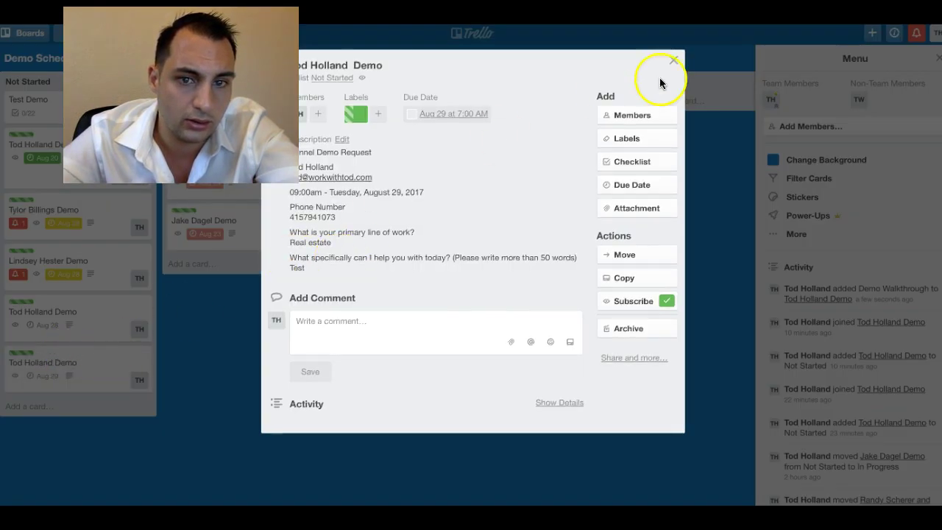
{"action": "left_click", "coordinate": [672, 60]}
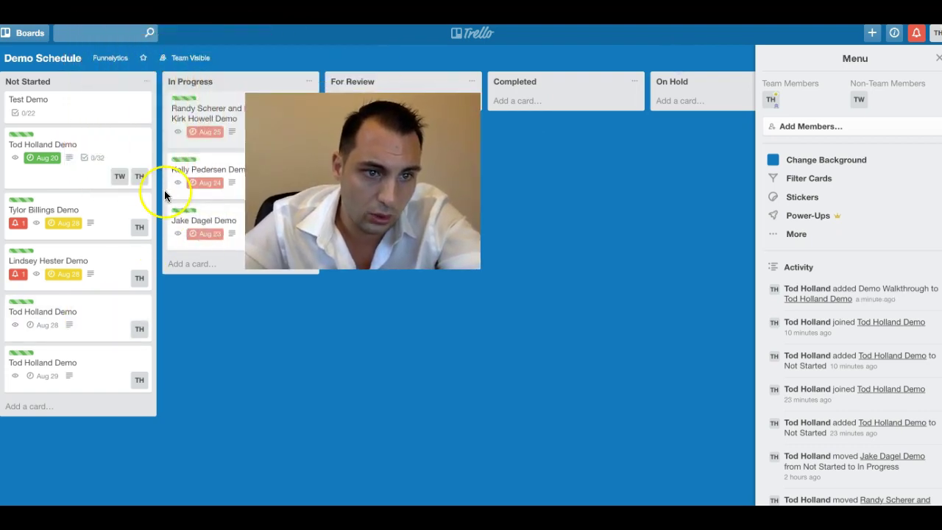
{"action": "left_click", "coordinate": [59, 147]}
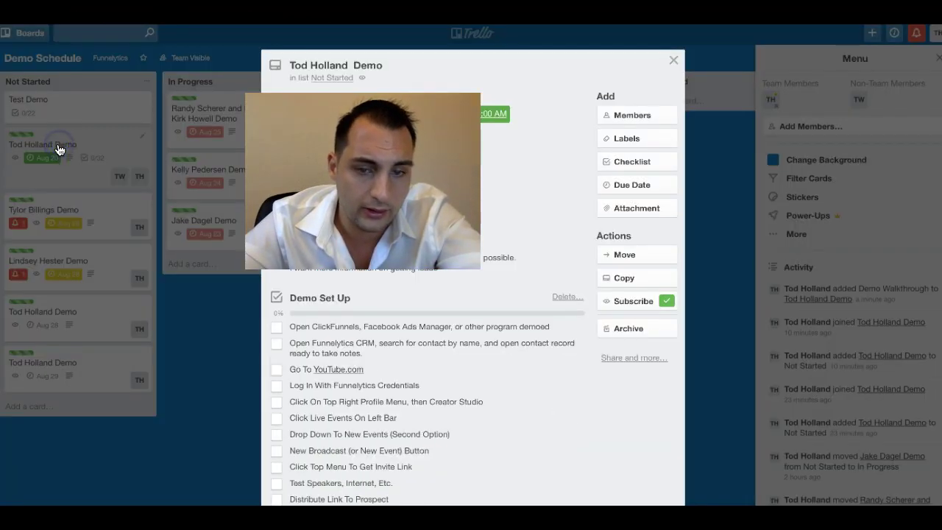
{"action": "scroll", "coordinate": [444, 392], "scroll_direction": "down", "scroll_amount": 2}
{"action": "scroll", "coordinate": [443, 393], "scroll_direction": "up", "scroll_amount": 2}
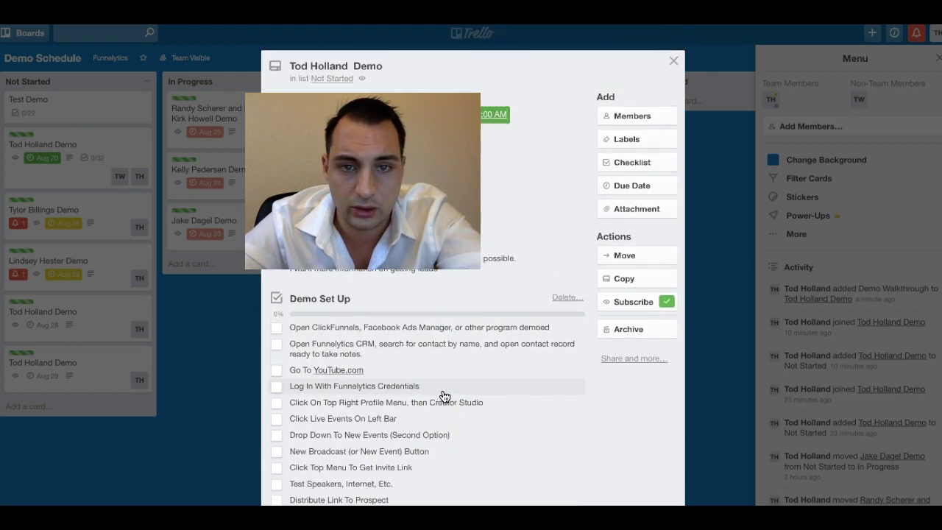
{"action": "scroll", "coordinate": [451, 378], "scroll_direction": "down", "scroll_amount": 3}
{"action": "scroll", "coordinate": [454, 380], "scroll_direction": "up", "scroll_amount": 2}
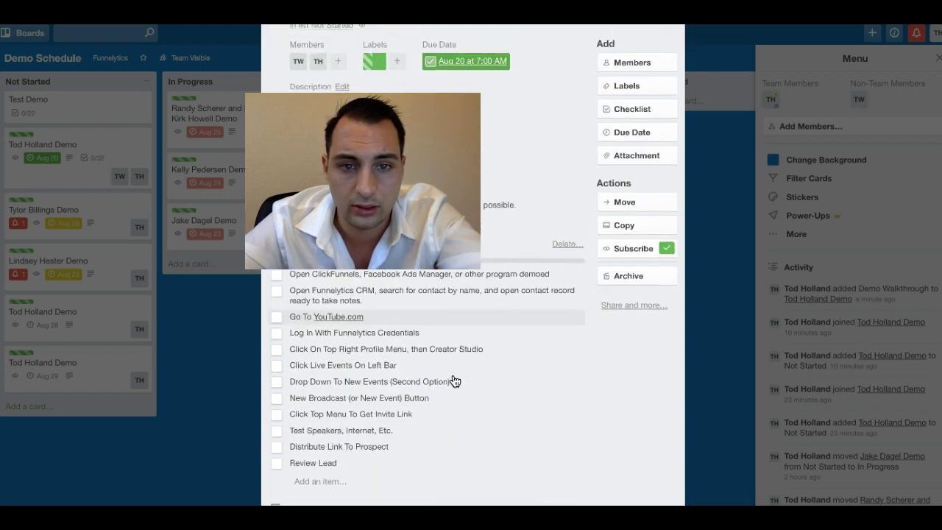
{"action": "scroll", "coordinate": [452, 379], "scroll_direction": "up", "scroll_amount": 2}
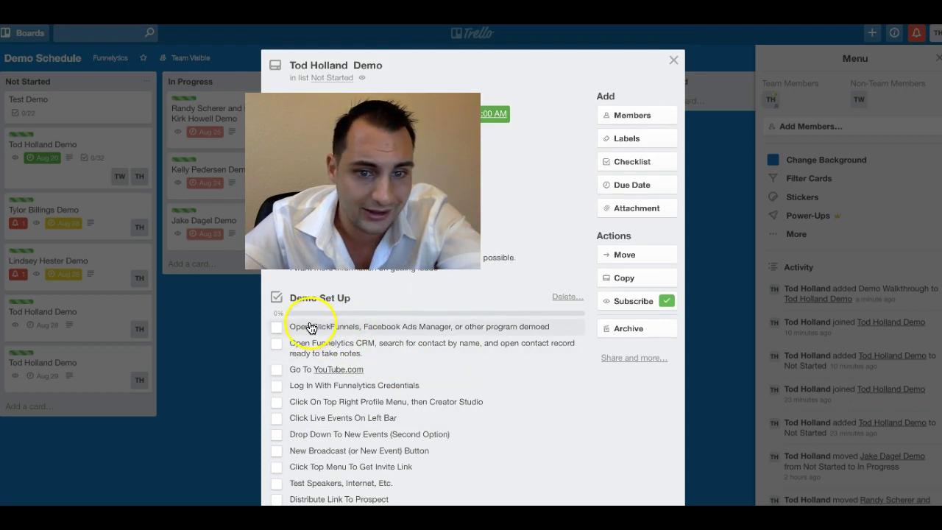
{"action": "scroll", "coordinate": [321, 352], "scroll_direction": "down", "scroll_amount": 1}
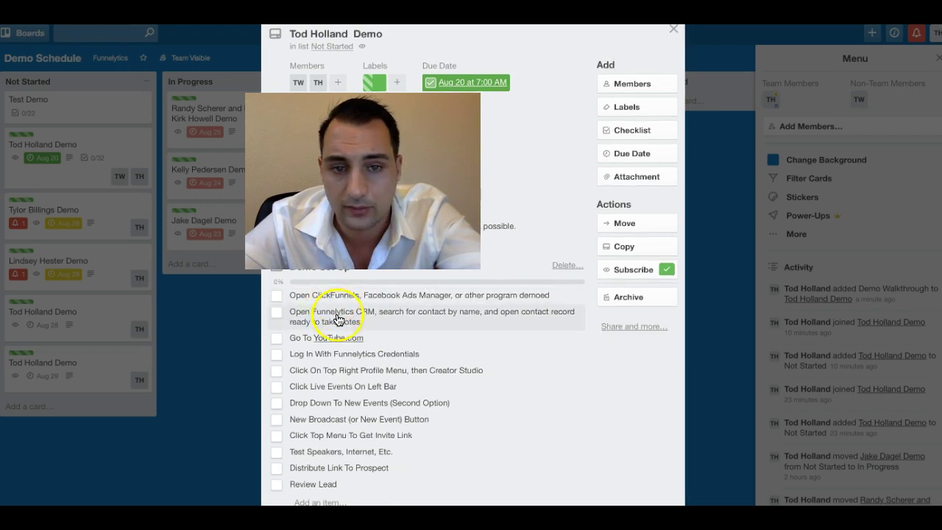
{"action": "scroll", "coordinate": [337, 319], "scroll_direction": "up", "scroll_amount": 1}
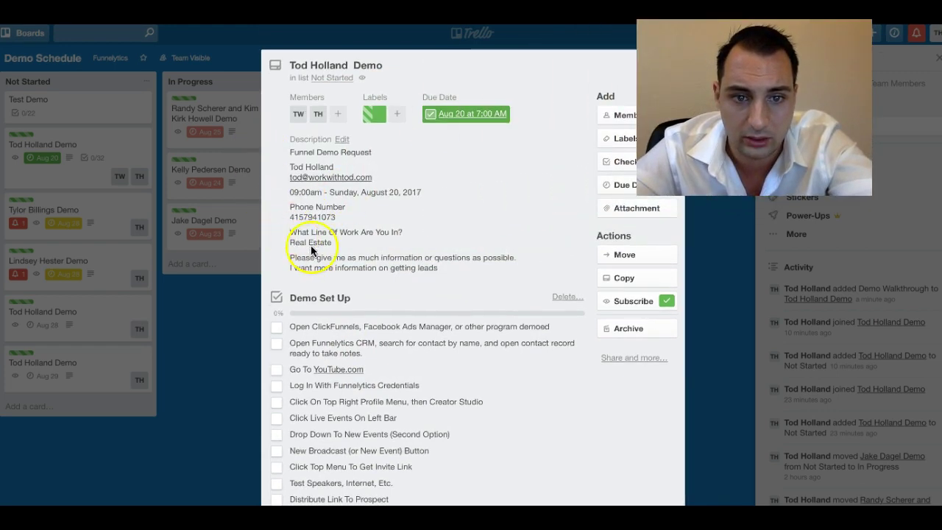
{"action": "scroll", "coordinate": [305, 295], "scroll_direction": "down", "scroll_amount": 3}
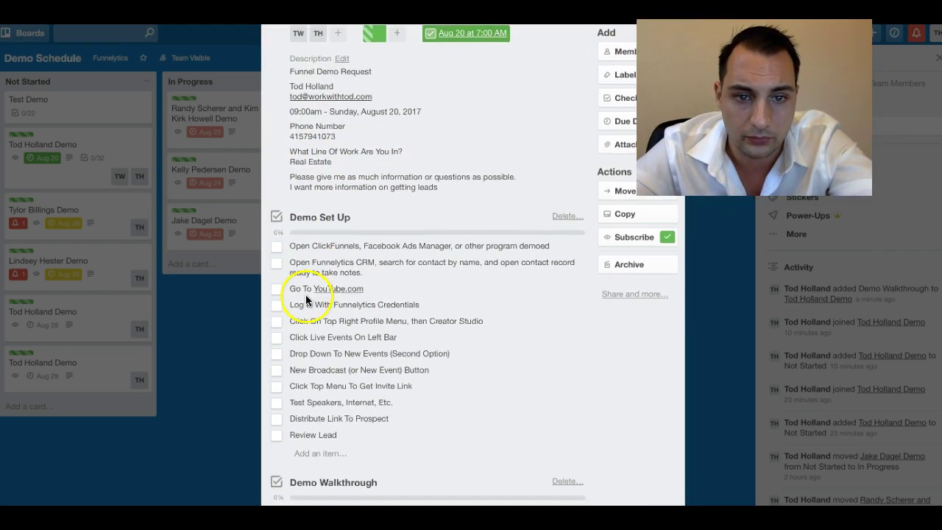
{"action": "scroll", "coordinate": [362, 251], "scroll_direction": "down", "scroll_amount": 10}
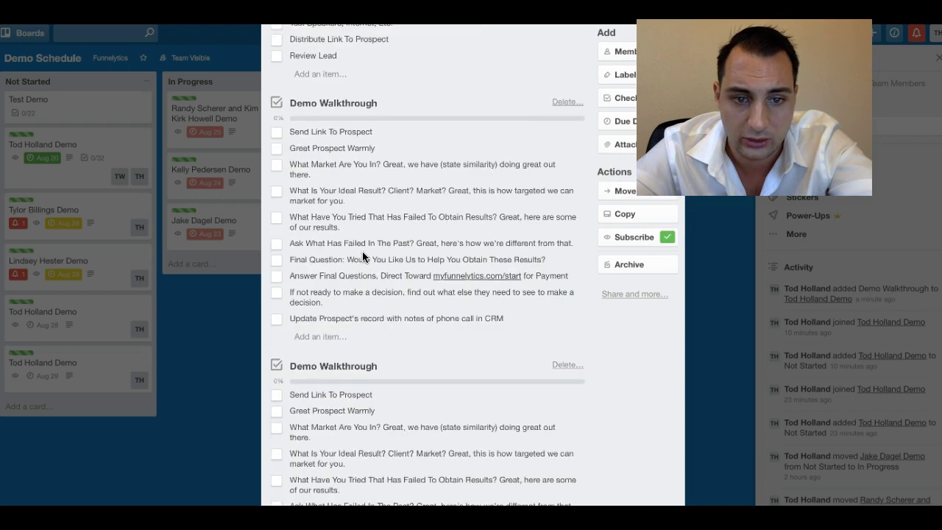
{"action": "scroll", "coordinate": [362, 251], "scroll_direction": "up", "scroll_amount": 15}
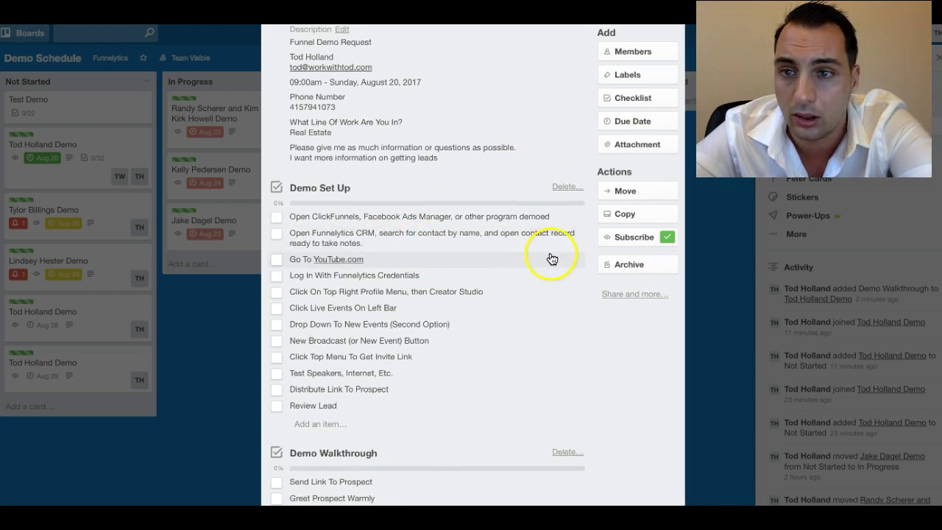
{"action": "scroll", "coordinate": [430, 293], "scroll_direction": "up", "scroll_amount": 1}
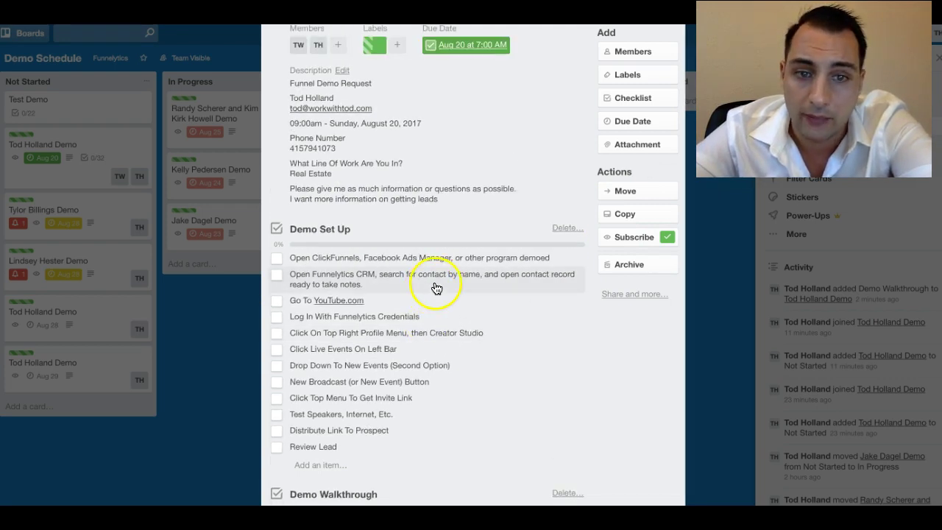
{"action": "scroll", "coordinate": [435, 293], "scroll_direction": "up", "scroll_amount": 1}
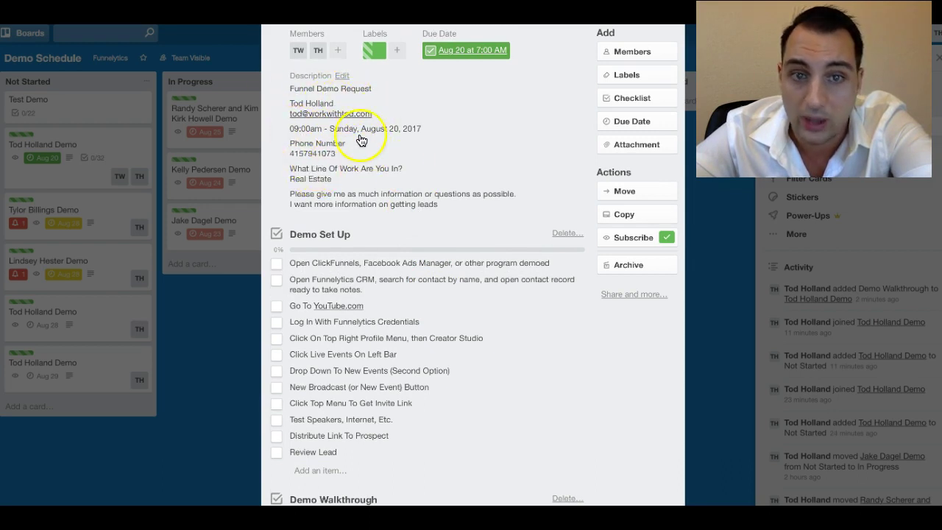
{"action": "scroll", "coordinate": [311, 142], "scroll_direction": "up", "scroll_amount": 1}
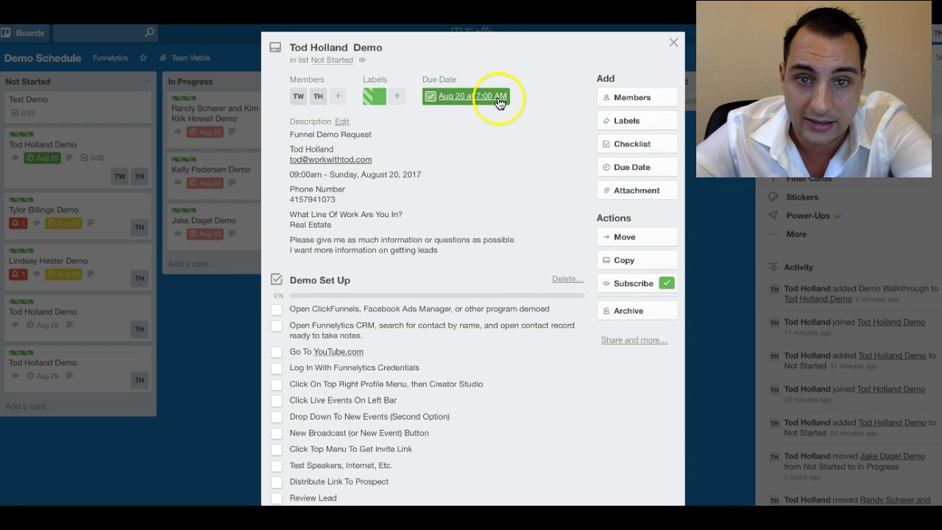
{"action": "scroll", "coordinate": [395, 259], "scroll_direction": "down", "scroll_amount": 3}
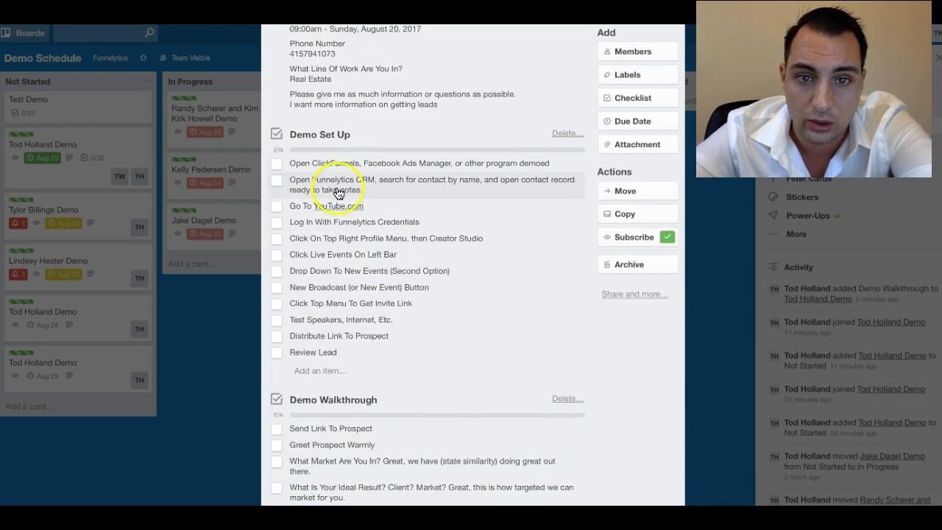
{"action": "scroll", "coordinate": [323, 180], "scroll_direction": "down", "scroll_amount": 1}
{"action": "scroll", "coordinate": [333, 179], "scroll_direction": "down", "scroll_amount": 1}
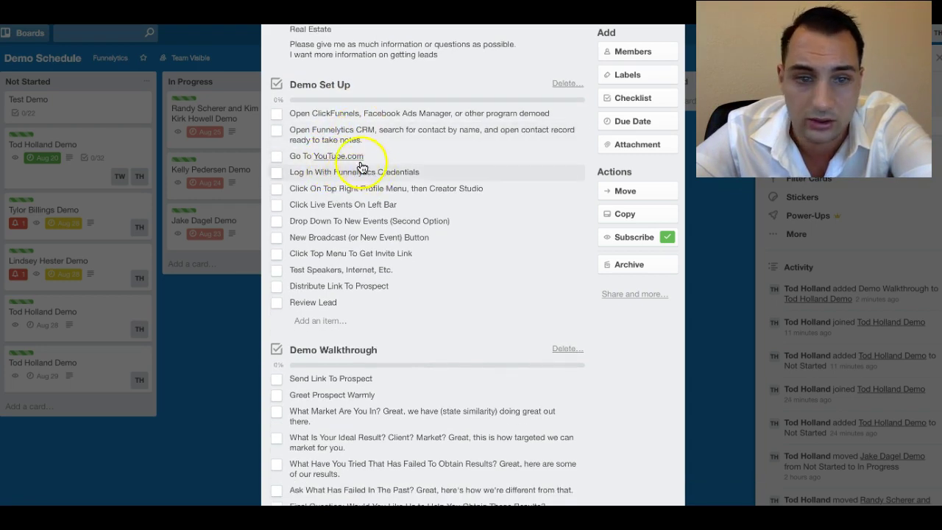
{"action": "scroll", "coordinate": [342, 219], "scroll_direction": "down", "scroll_amount": 3}
{"action": "scroll", "coordinate": [342, 219], "scroll_direction": "down", "scroll_amount": 6}
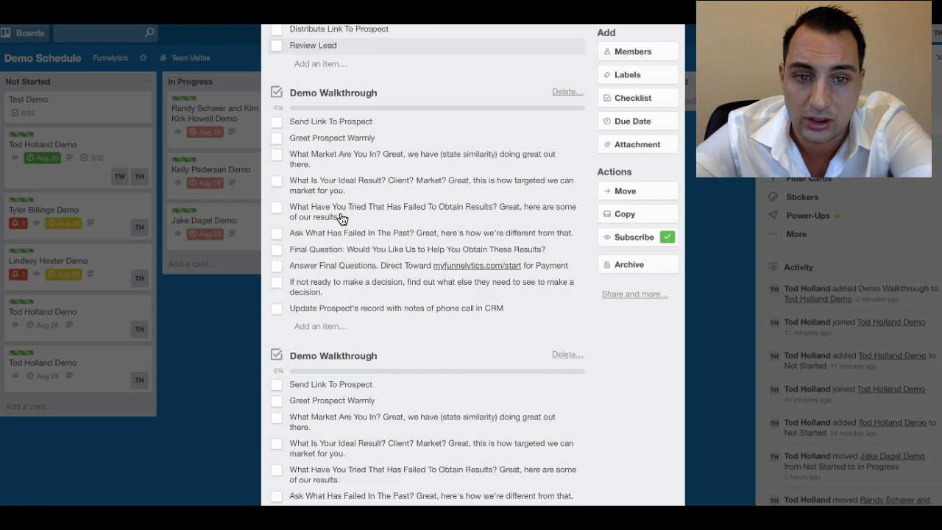
{"action": "scroll", "coordinate": [327, 190], "scroll_direction": "up", "scroll_amount": 1}
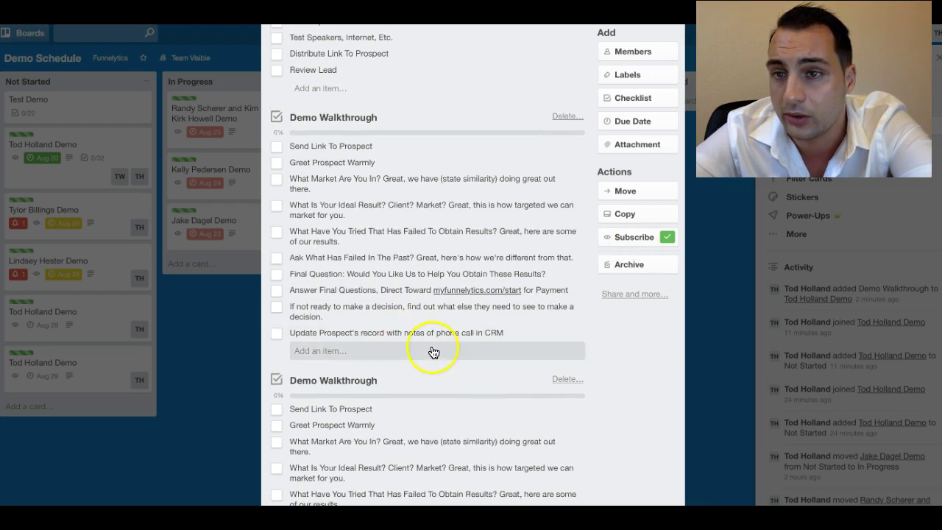
{"action": "scroll", "coordinate": [417, 223], "scroll_direction": "up", "scroll_amount": 2}
{"action": "scroll", "coordinate": [321, 193], "scroll_direction": "up", "scroll_amount": 4}
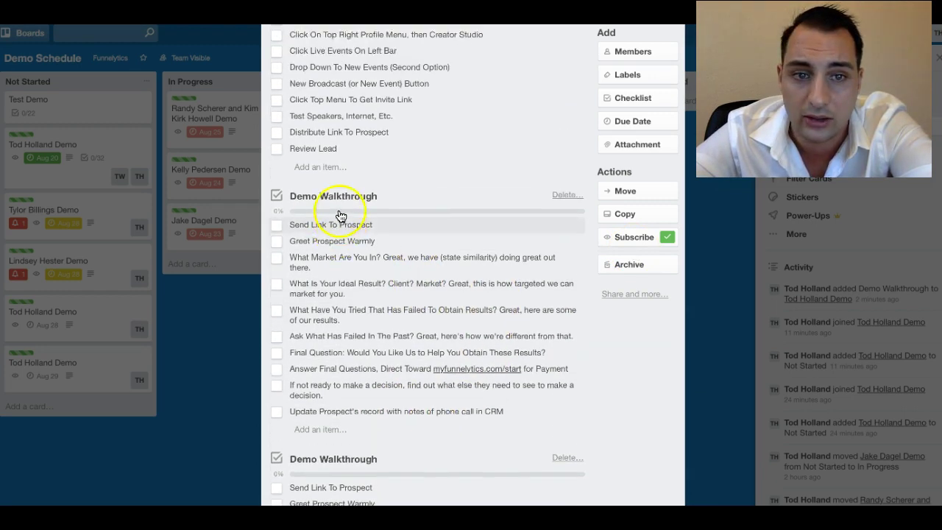
- Tick the first six Demo Set Up checklist items, from the first step through Live Events
{"action": "left_click", "coordinate": [282, 59]}
{"action": "left_click", "coordinate": [280, 79]}
{"action": "left_click", "coordinate": [280, 102]}
{"action": "left_click", "coordinate": [279, 118]}
{"action": "left_click", "coordinate": [278, 134]}
{"action": "left_click", "coordinate": [277, 150]}
{"action": "scroll", "coordinate": [294, 226], "scroll_direction": "up", "scroll_amount": 1}
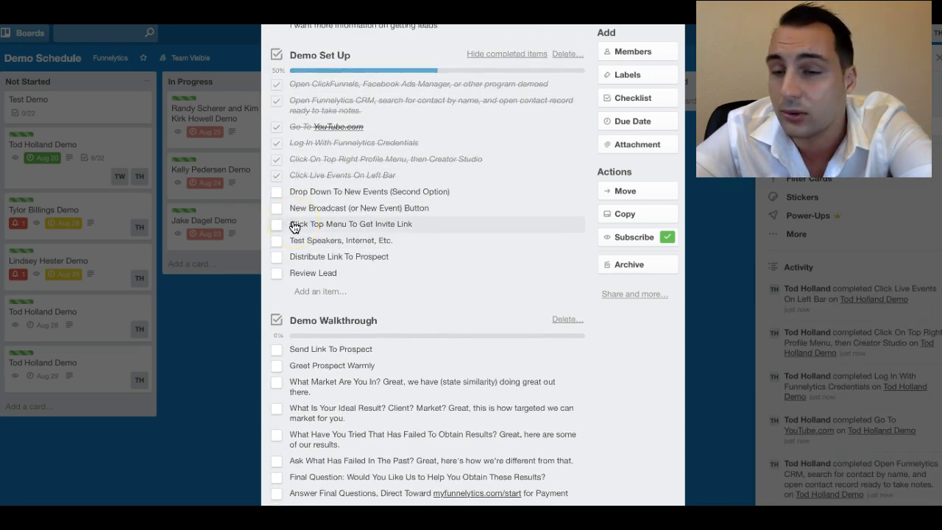
{"action": "scroll", "coordinate": [436, 139], "scroll_direction": "up", "scroll_amount": 7}
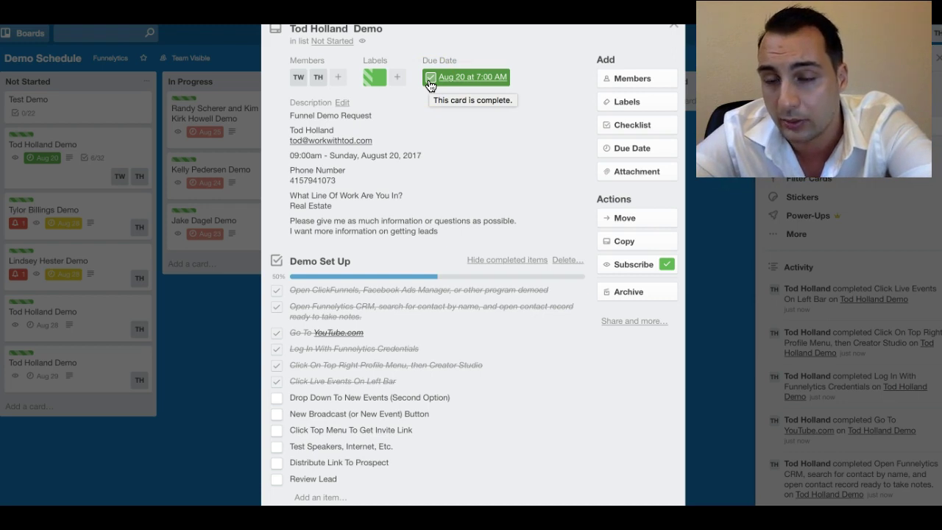
- Untick those six items to reset Demo Set Up to 0%, then switch to Slack
{"action": "scroll", "coordinate": [353, 214], "scroll_direction": "down", "scroll_amount": 1}
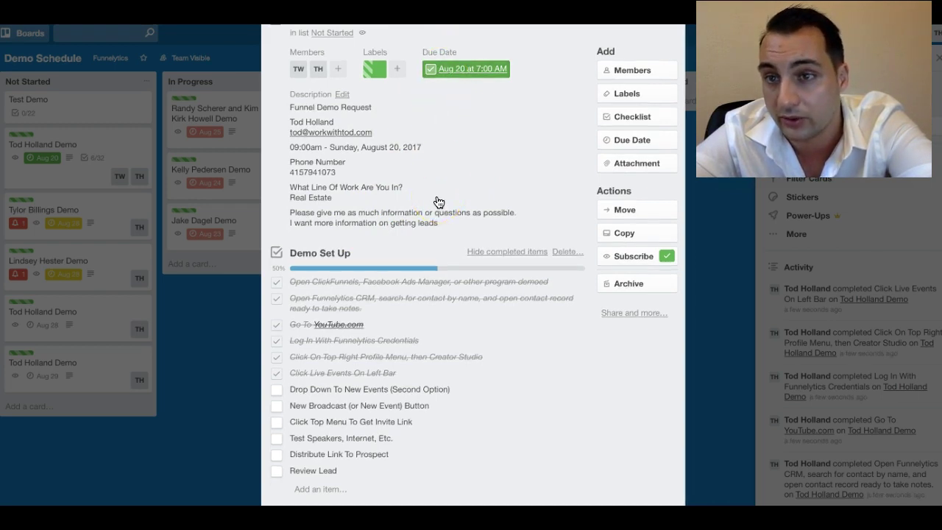
{"action": "left_click", "coordinate": [276, 372]}
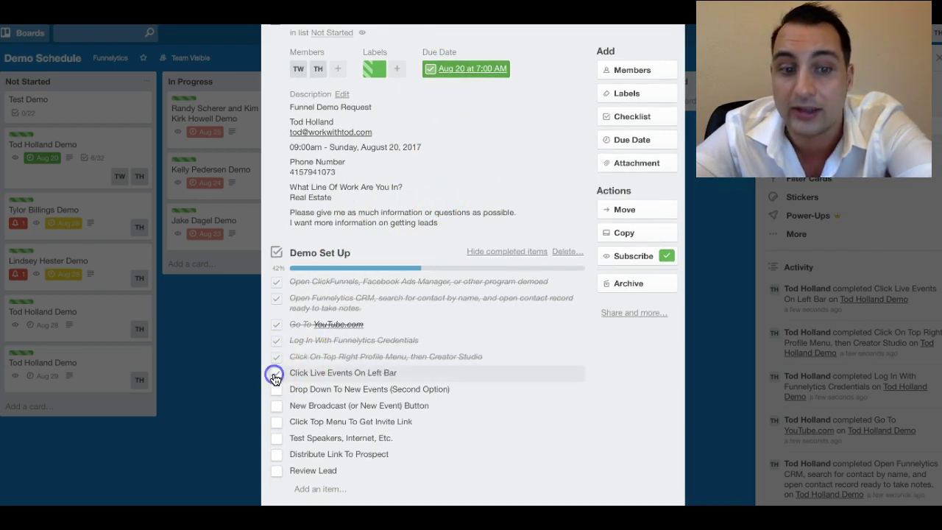
{"action": "left_click", "coordinate": [275, 359]}
{"action": "left_click", "coordinate": [276, 340]}
{"action": "left_click", "coordinate": [276, 325]}
{"action": "left_click", "coordinate": [275, 296]}
{"action": "left_click", "coordinate": [276, 281]}
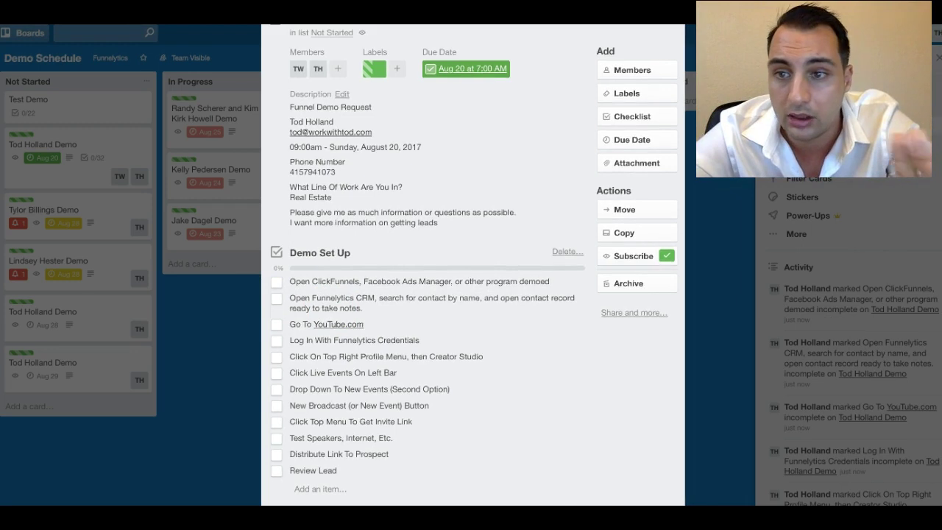
{"action": "key", "text": "super+Tab"}
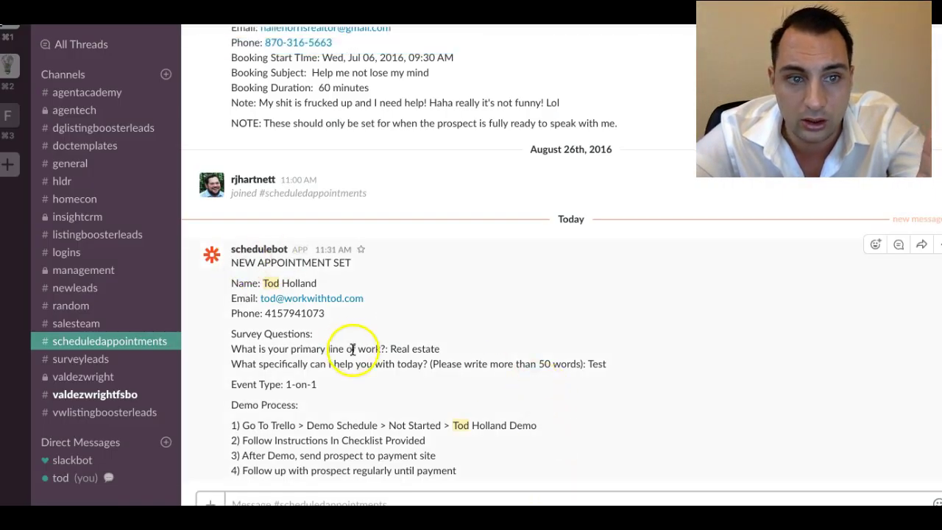
{"action": "left_click_drag", "start_coordinate": [452, 500], "coordinate": [221, 251]}
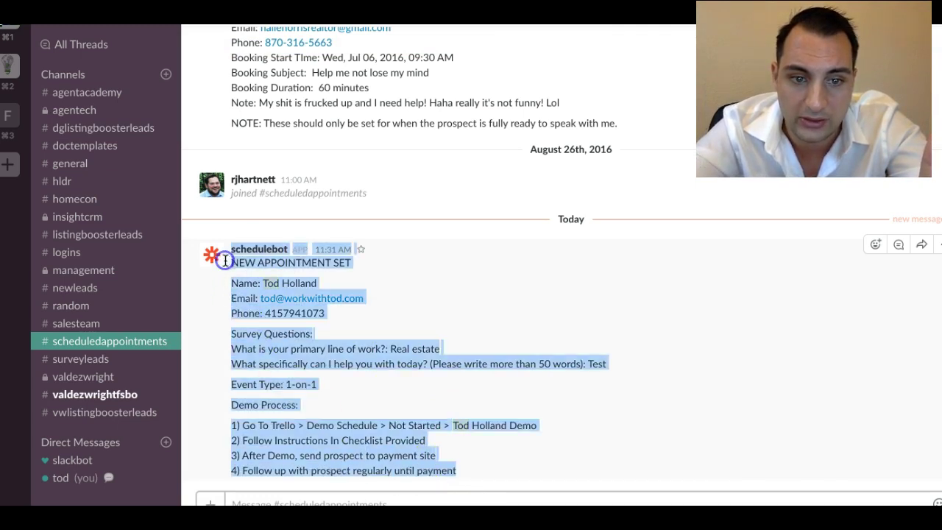
{"action": "left_click", "coordinate": [363, 407]}
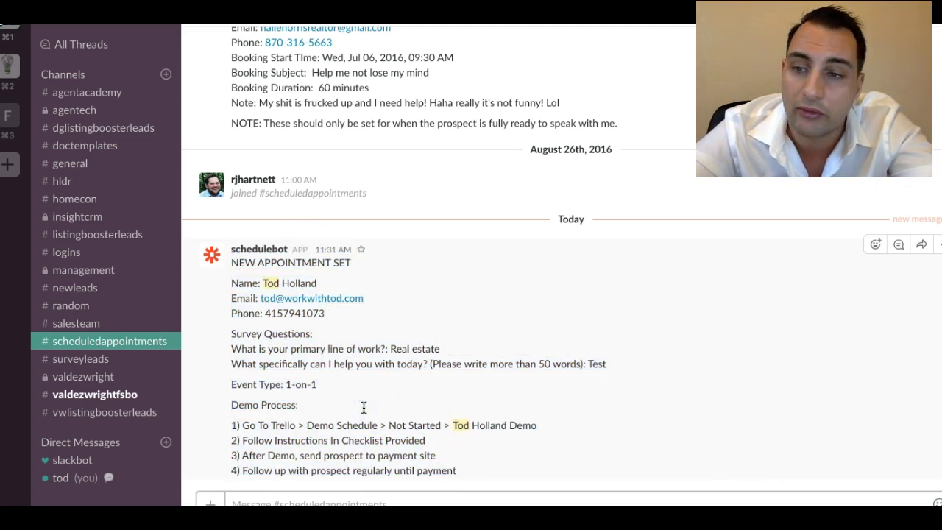